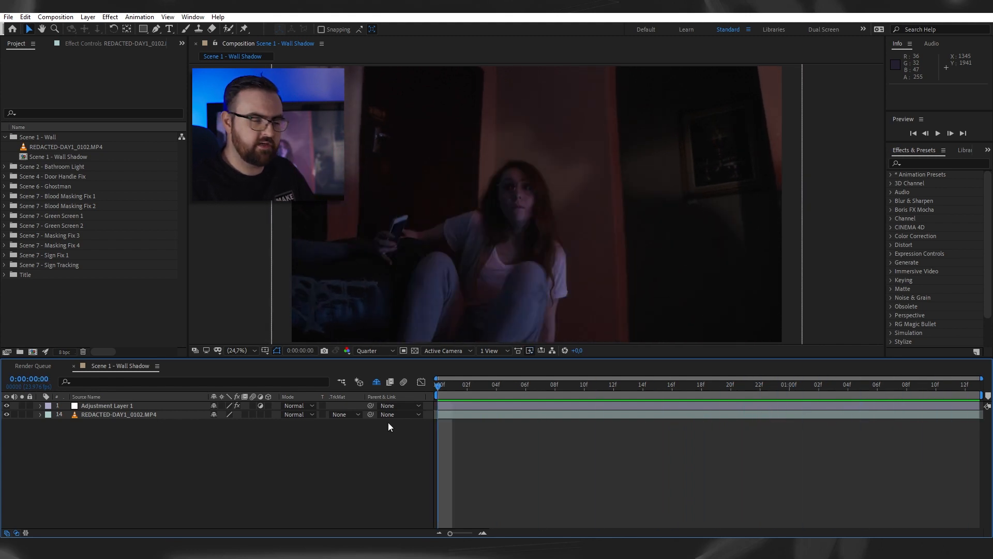
- Preview the Scene 1 - Wall Shadow composition from its first frame
key("space")
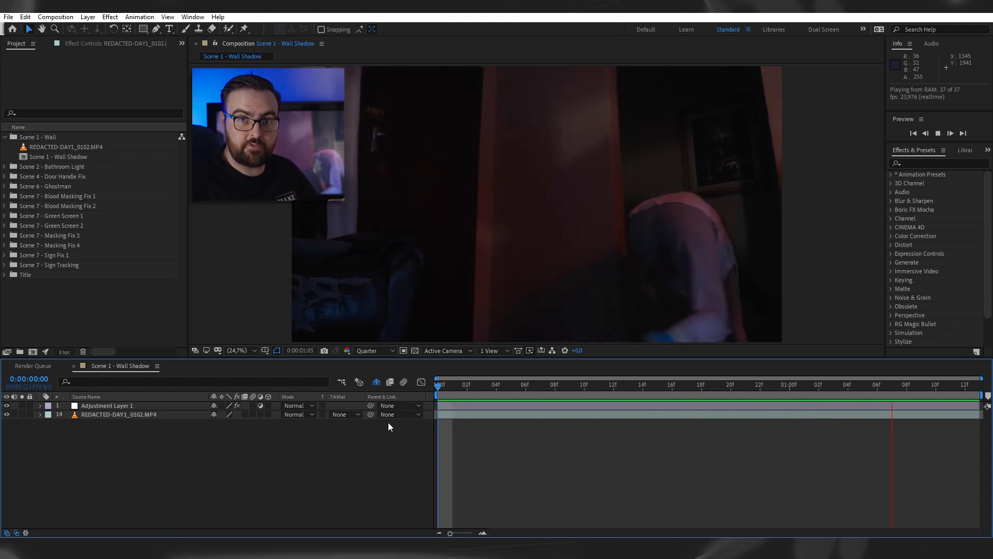
key("space")
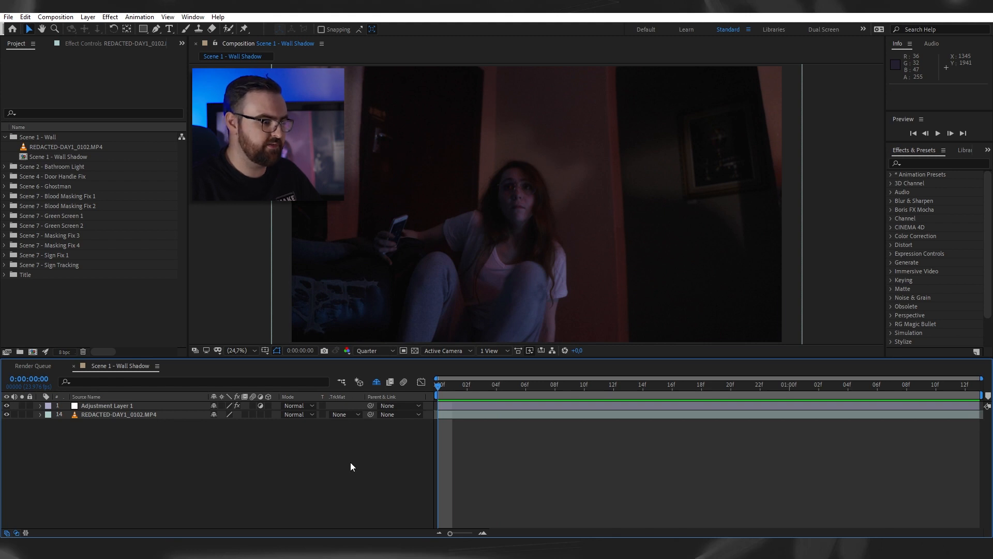
key("space")
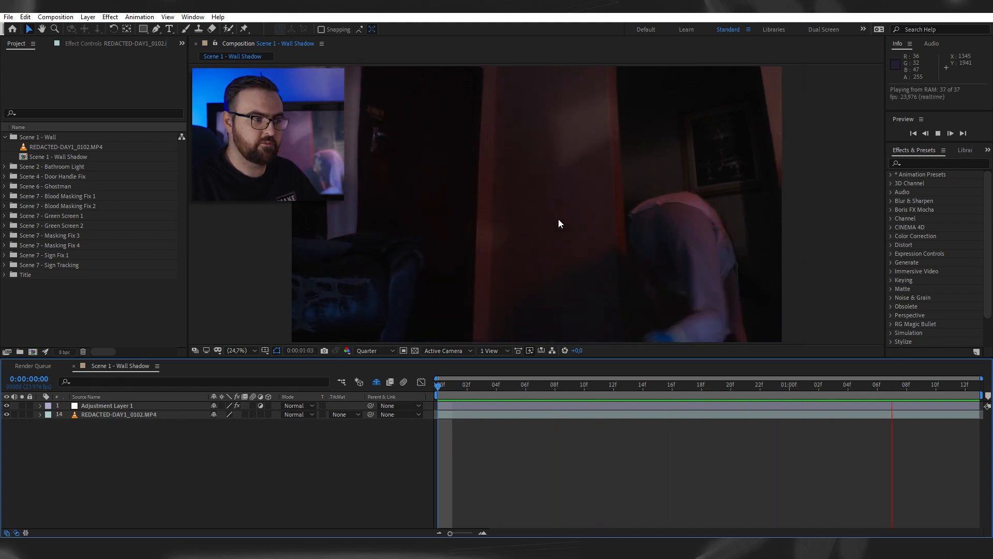
key("space")
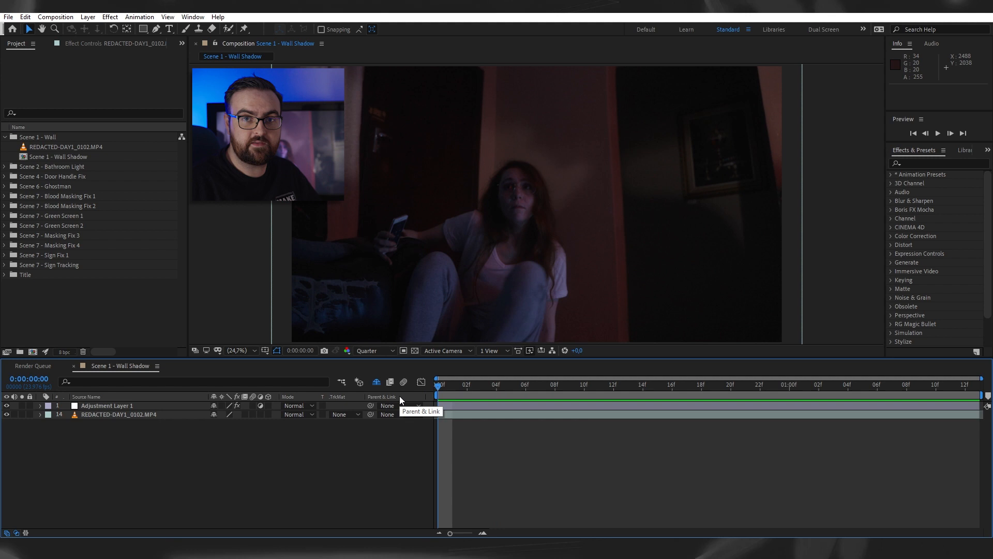
- Duplicate the REDACTED-DAY1_0102.MP4 layer at 0:00:00:12 and apply Freeze Frame to the copy
left_click_drag(443, 382, 614, 415)
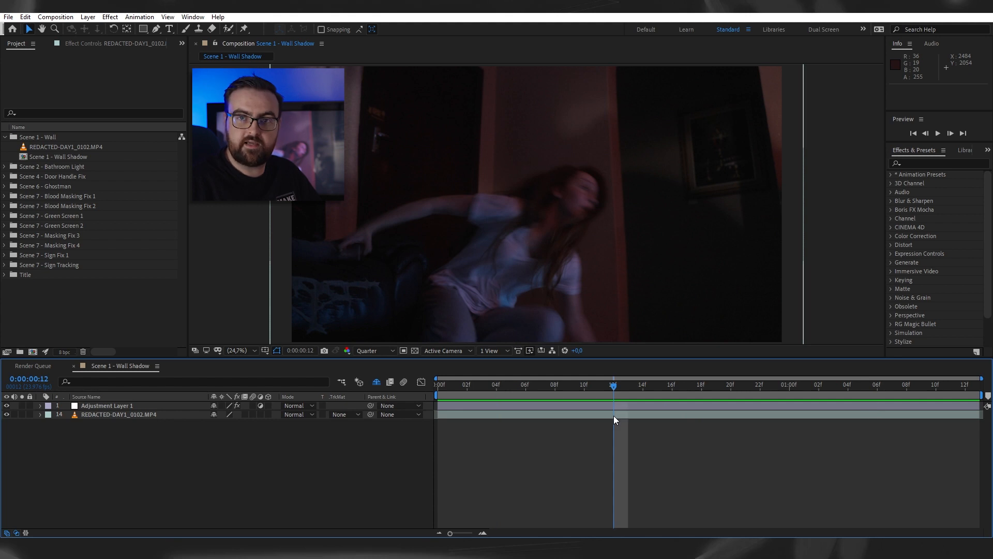
left_click(613, 415)
key("ctrl+shift+d")
right_click(618, 416)
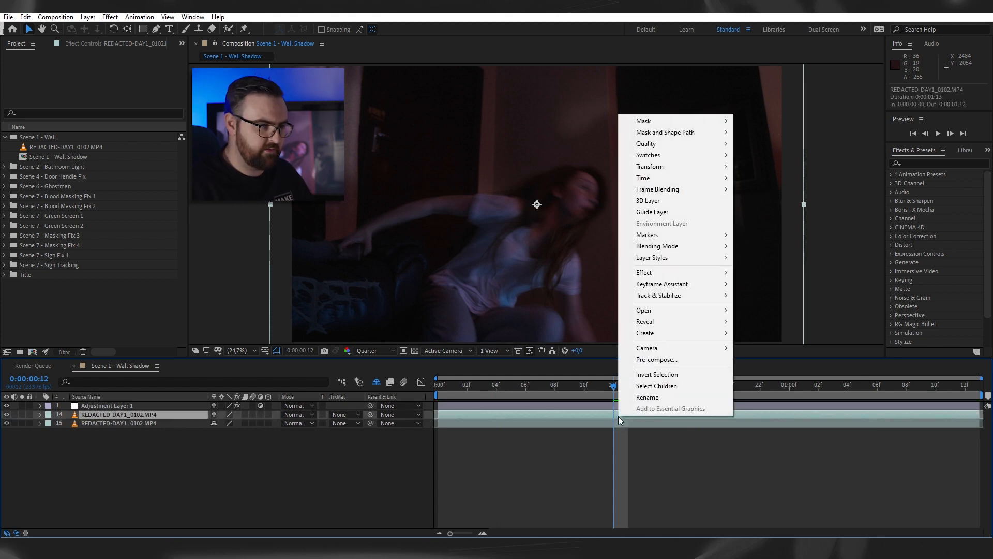
mouse_move(667, 177)
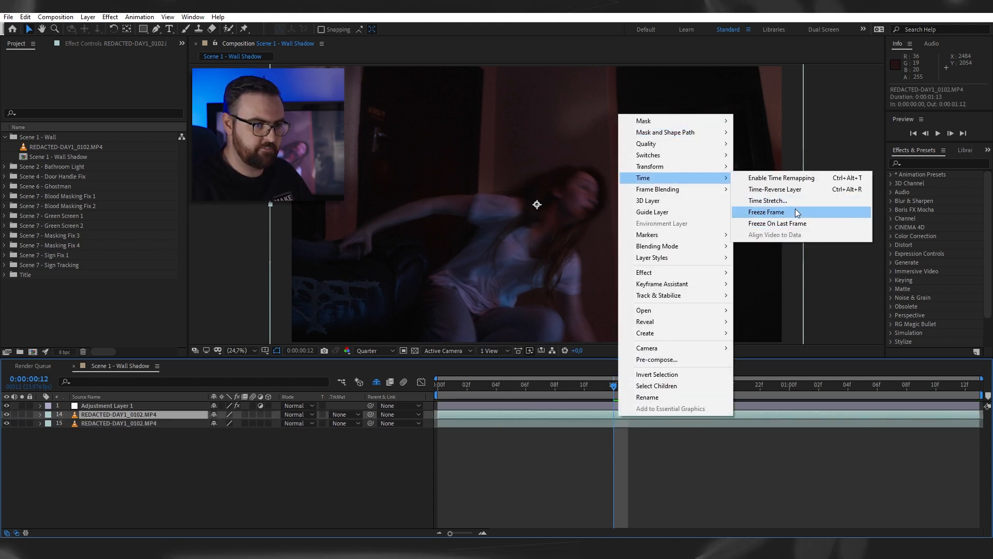
left_click(755, 211)
- Draw a closed Pen mask around the wall area above the actress on the frozen copy and check it against the original footage layer
left_click(156, 29)
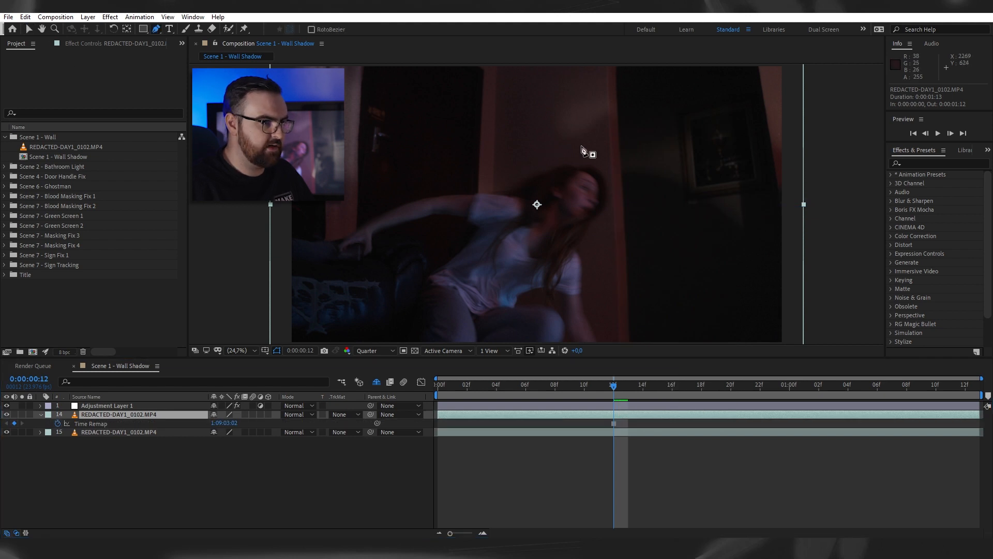
left_click_drag(556, 157, 536, 172)
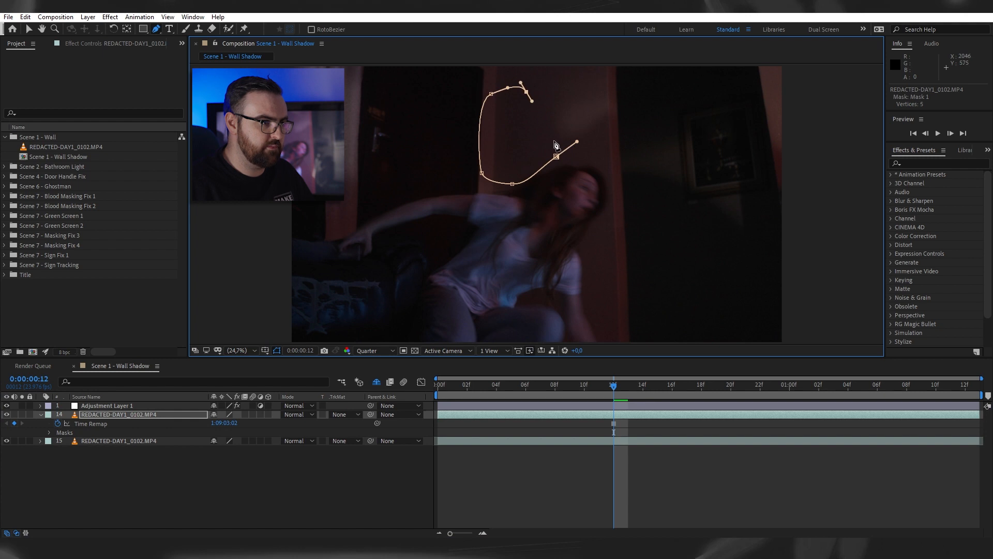
left_click(557, 157)
key("v")
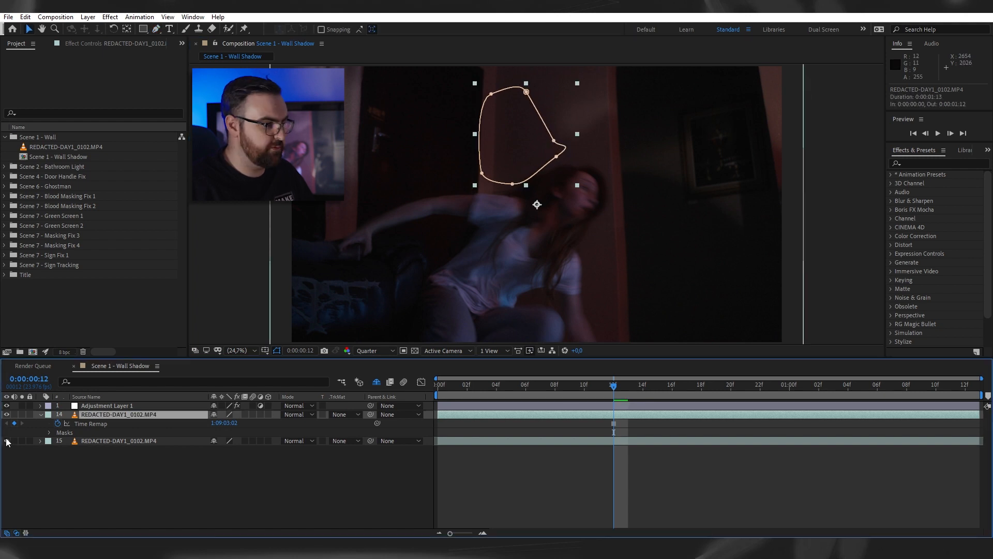
left_click(7, 441)
left_click(7, 440)
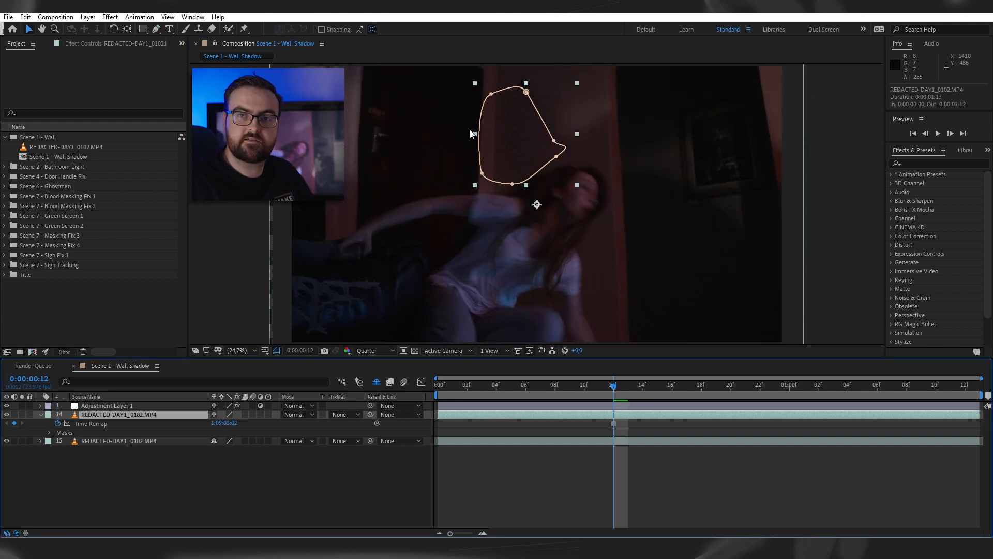
- Examine the individual patch layers of the wall shadow fix and where each one starts around frame 12
left_click_drag(613, 389, 610, 414)
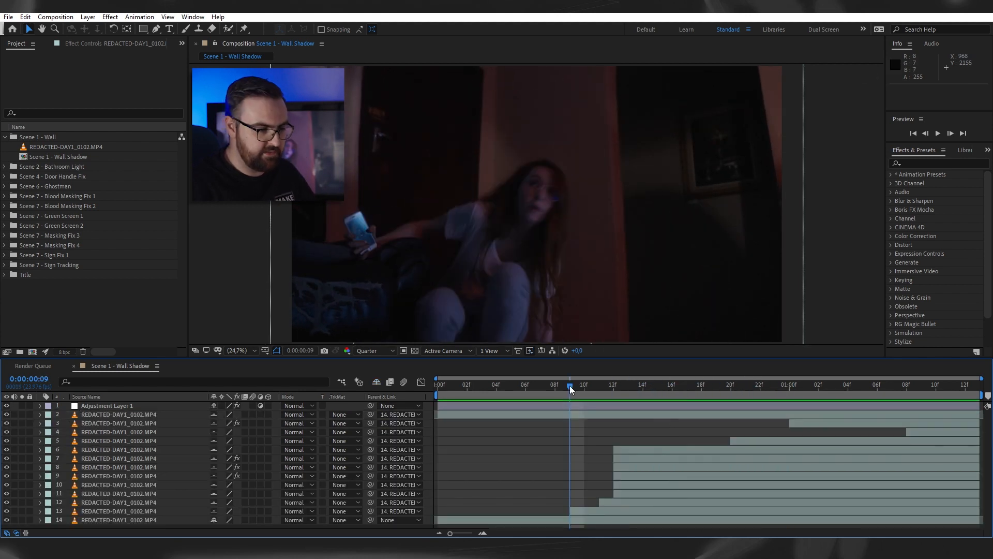
left_click_drag(570, 386, 614, 389)
left_click(631, 450)
left_click(636, 467)
left_click(647, 485)
left_click(659, 502)
left_click(766, 475)
left_click(739, 439)
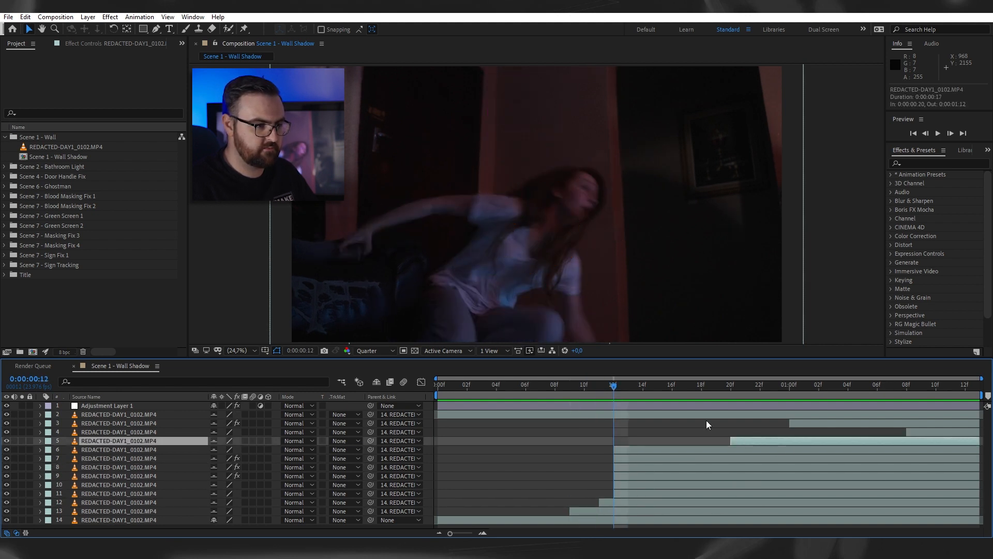
- Select the uppermost footage layer and scrub to 0:00:01:08 to examine how its mask follows the actress
mouse_move(659, 393)
left_mouse_down()
mouse_move(734, 393)
mouse_move(570, 393)
mouse_move(654, 393)
mouse_move(642, 393)
left_mouse_up()
left_click_drag(638, 427, 694, 399)
left_click(610, 426)
key("Page_Up")
left_click(644, 414)
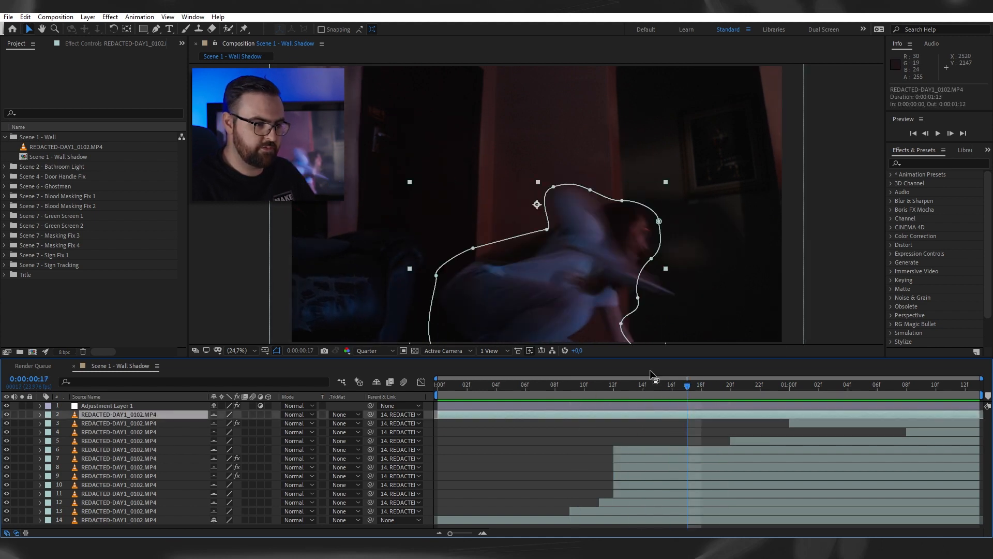
left_click_drag(634, 387, 907, 431)
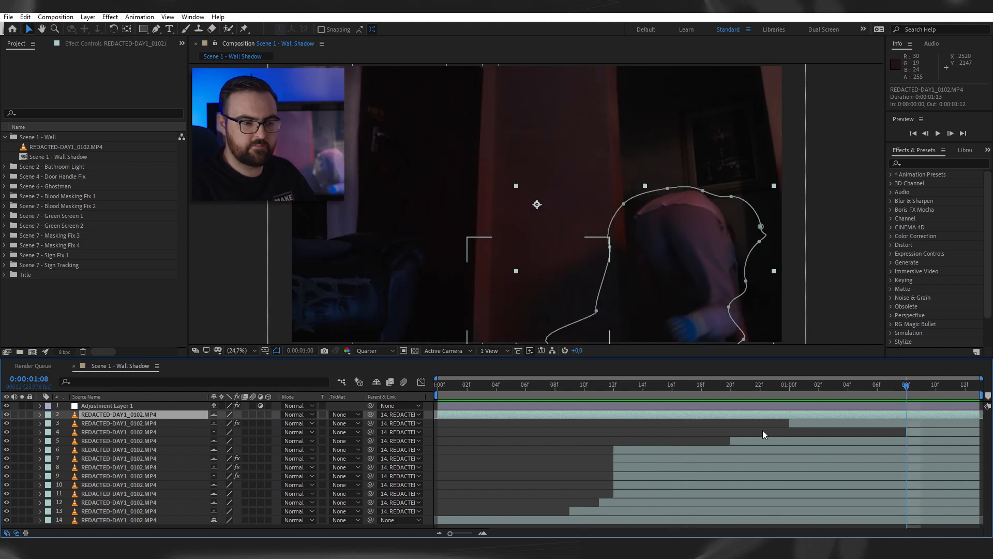
left_click(763, 430)
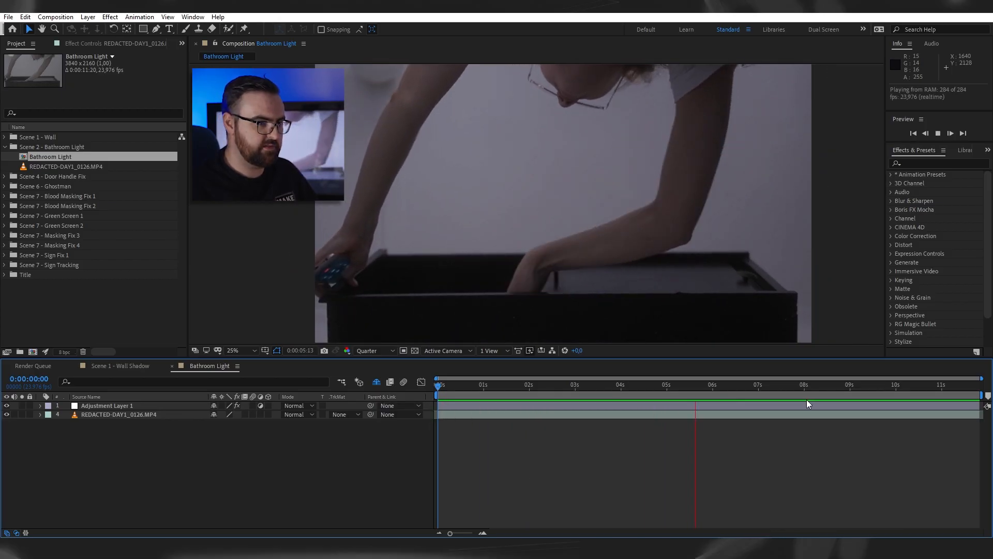
- Stop the Bathroom Light preview, duplicate the REDACTED-DAY1_0126.MP4 layer and draw a Pen mask around the ceiling lamp on the copy
key("space")
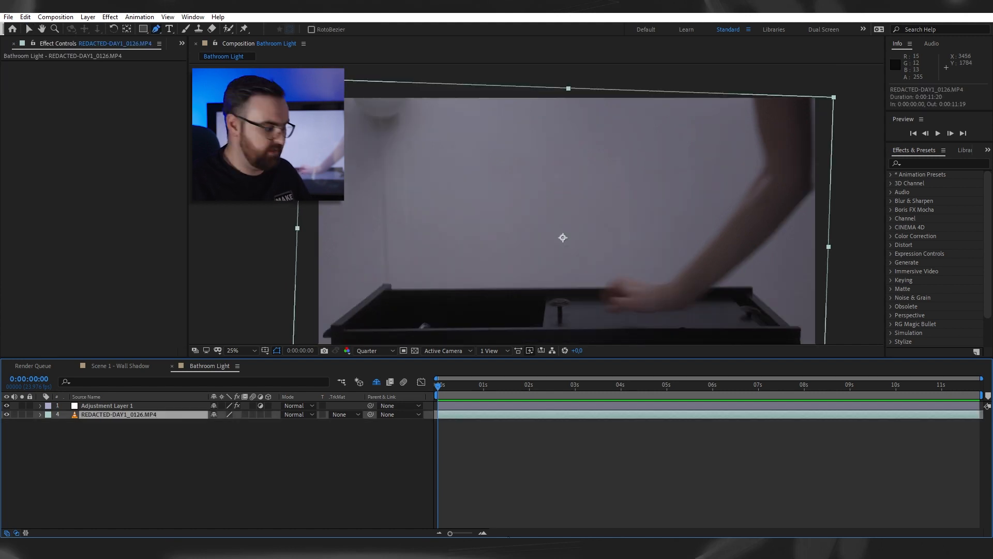
key("ctrl+d")
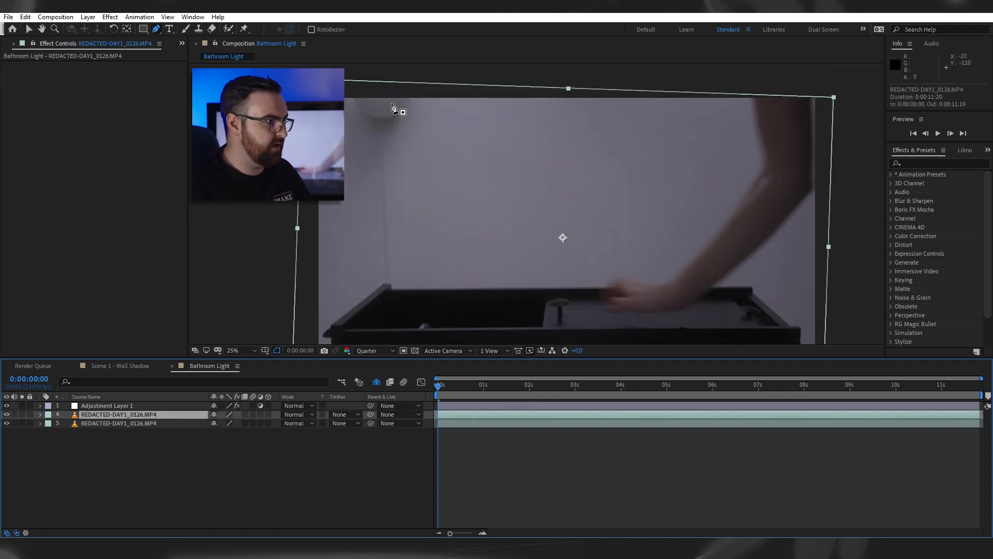
mouse_move(352, 95)
left_mouse_down()
mouse_move(360, 110)
mouse_move(406, 92)
mouse_move(368, 89)
left_mouse_up()
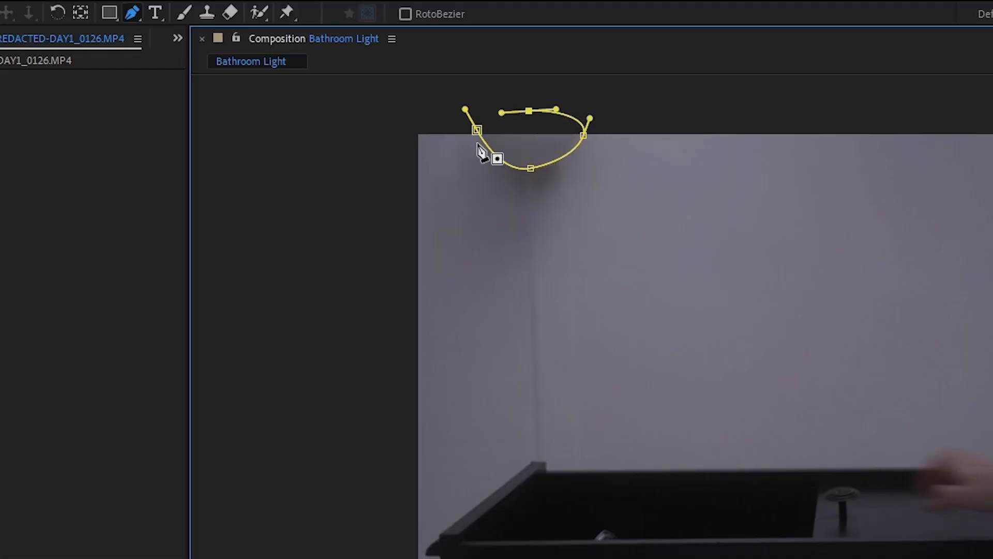
left_click(478, 145)
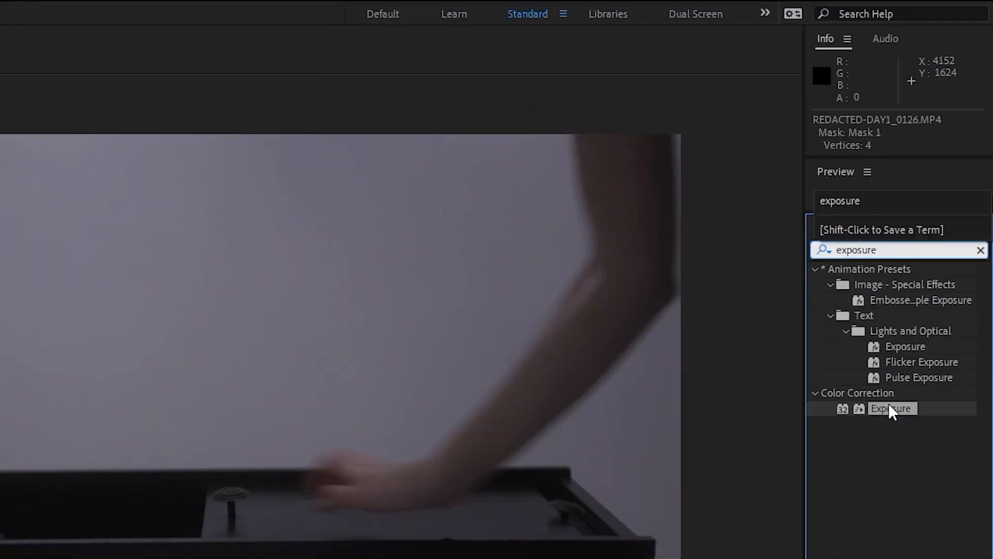
- Apply the Exposure color correction effect to the masked lamp layer, with Exposure 0,87 and Offset 0,1800
left_click(889, 404)
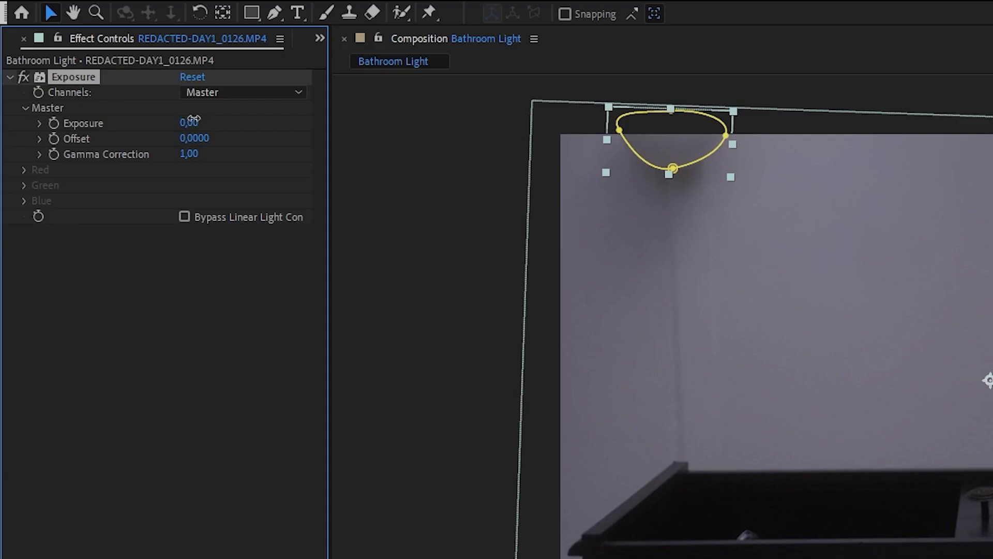
left_click_drag(193, 120, 262, 124)
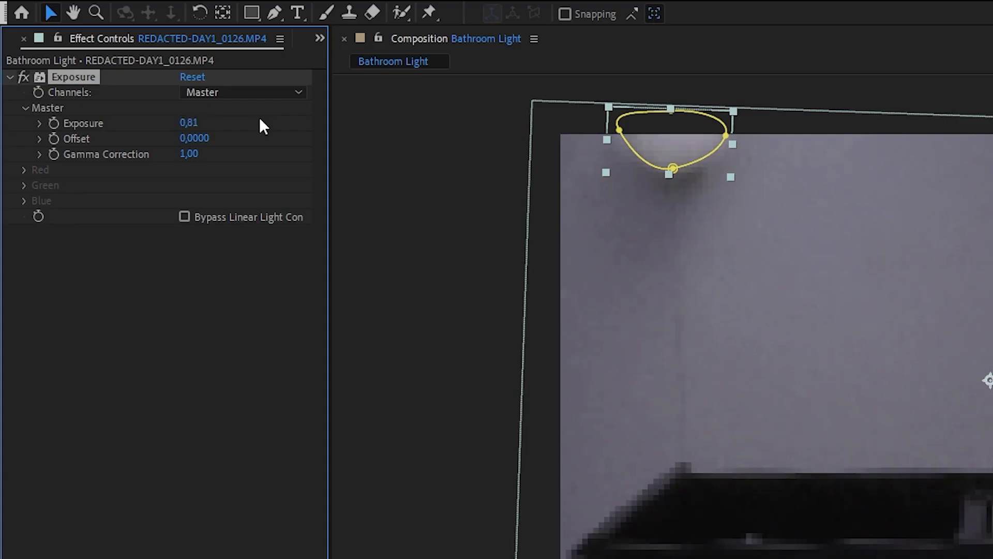
mouse_move(197, 140)
left_mouse_down()
mouse_move(221, 137)
mouse_move(205, 123)
left_mouse_up()
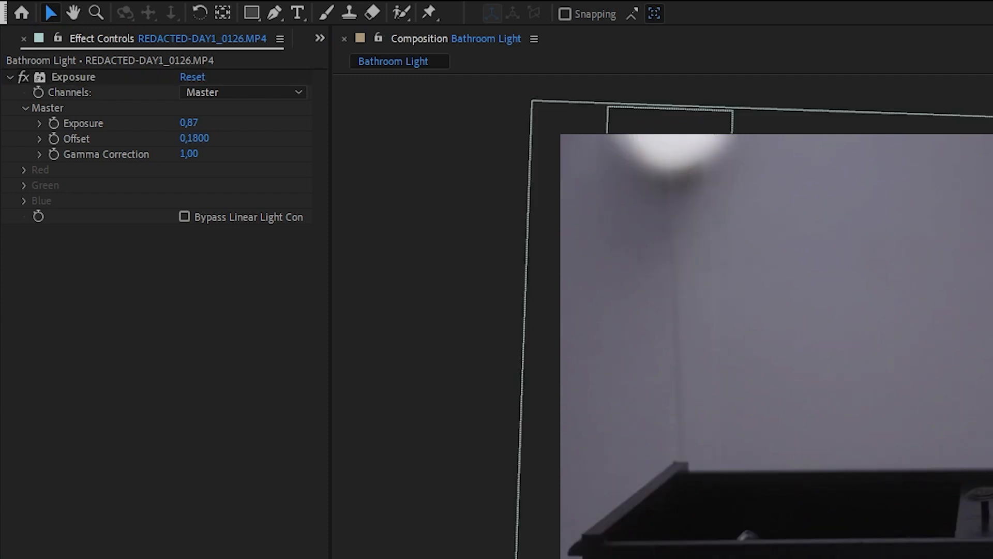
- Duplicate the original bathroom footage, place the copy above the lamp layer and go to 0:00:02:06, where the arm passes the lamp
left_click(455, 450)
key("ctrl+d")
left_click_drag(146, 450, 158, 411)
left_click_drag(466, 397, 541, 394)
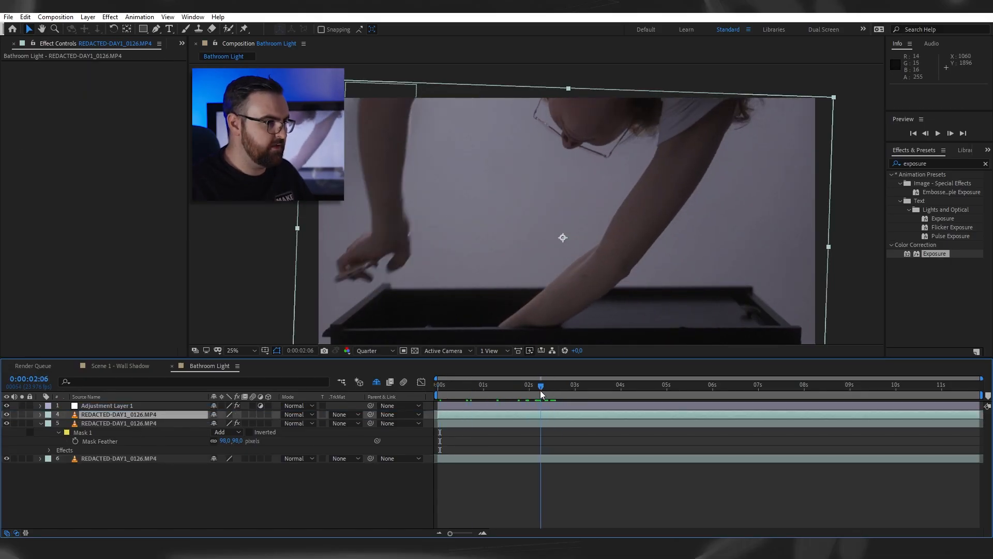
- Draw a Pen mask around the arm in front of the lamp on the upper copy and scrub through the following frames
left_click(157, 29)
left_click_drag(359, 92, 354, 112)
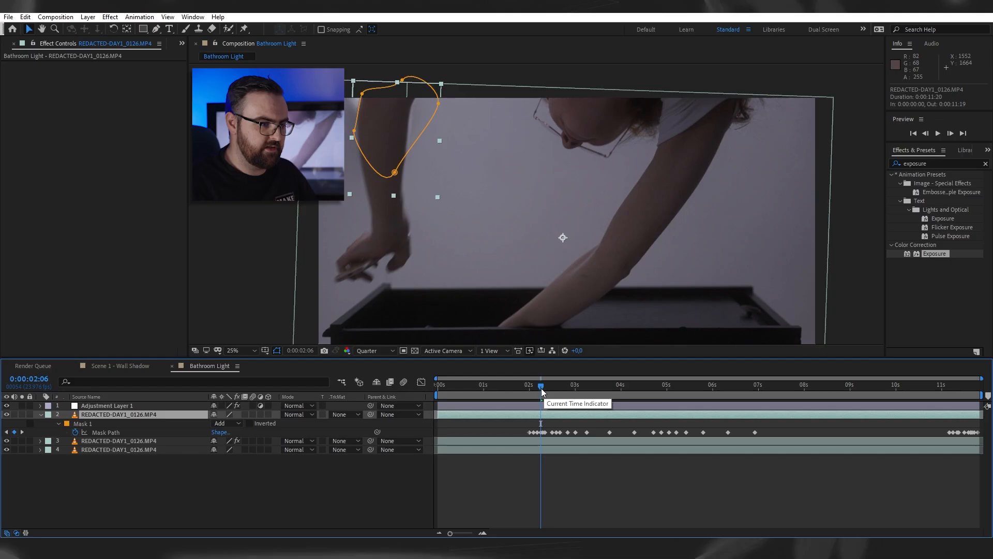
left_click_drag(541, 388, 709, 412)
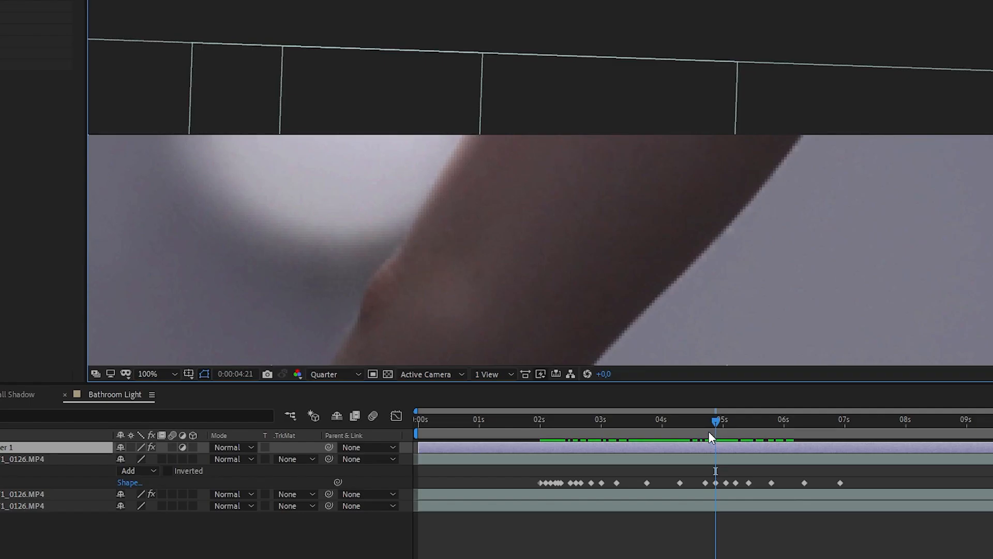
left_click_drag(710, 431, 741, 428)
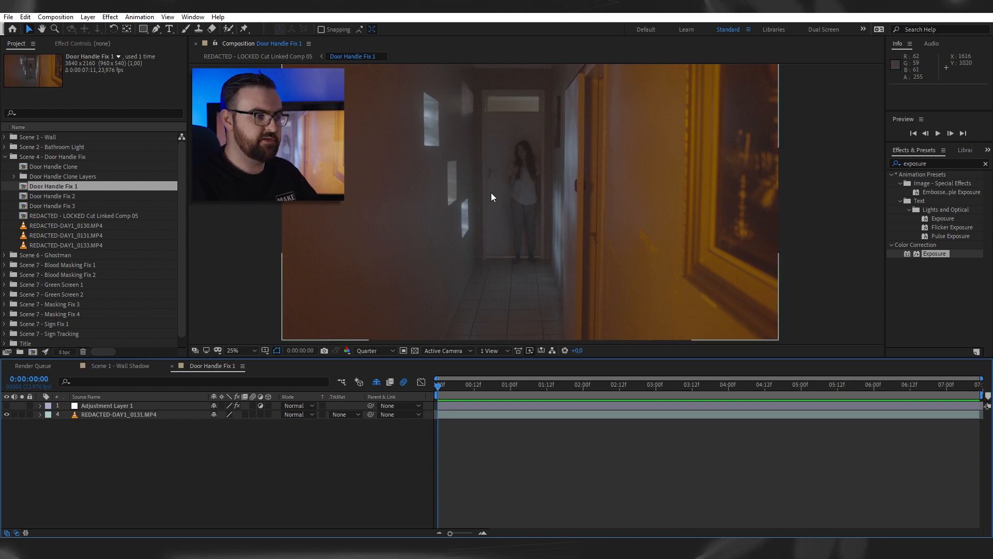
- Duplicate the REDACTED-DAY1_0131.MP4 layer and draw a small rectangular mask on the plain door surface just above the handle
scroll(494, 193, "up", 4)
left_click_drag(493, 193, 635, 299)
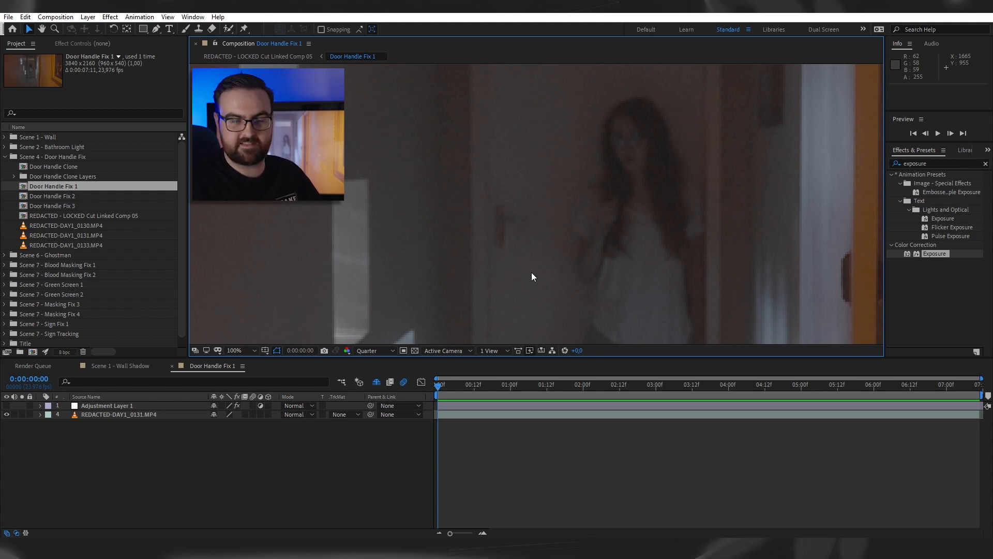
left_click(462, 414)
key("ctrl+d")
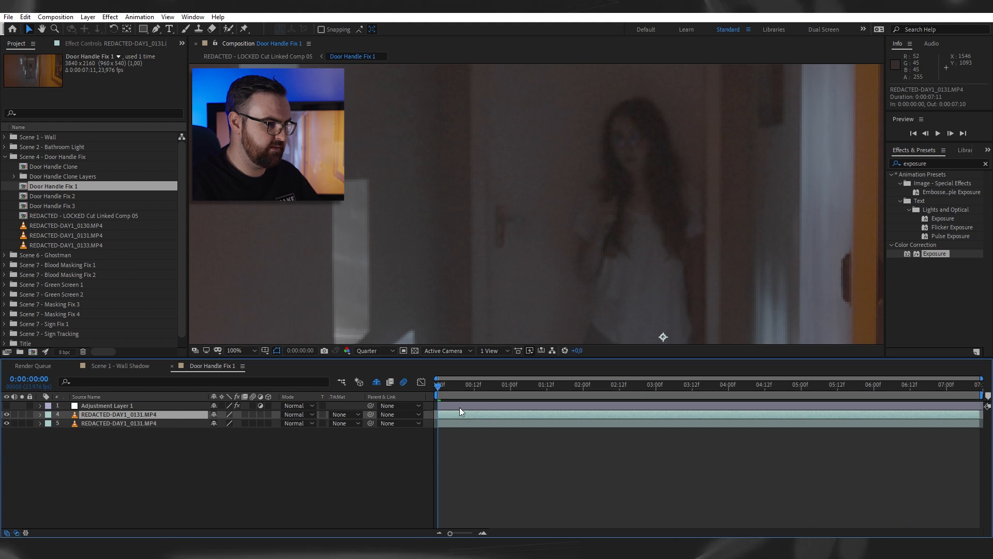
left_click(143, 30)
left_click_drag(497, 159, 541, 195)
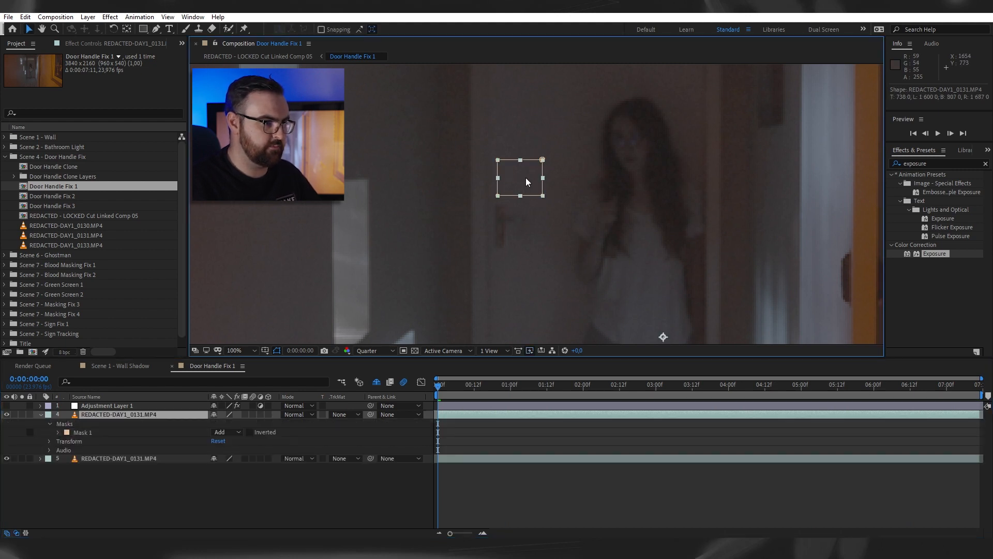
- Apply Freeze Frame to the masked copy and move it straight down to cover the door handle
right_click(526, 178)
mouse_move(541, 180)
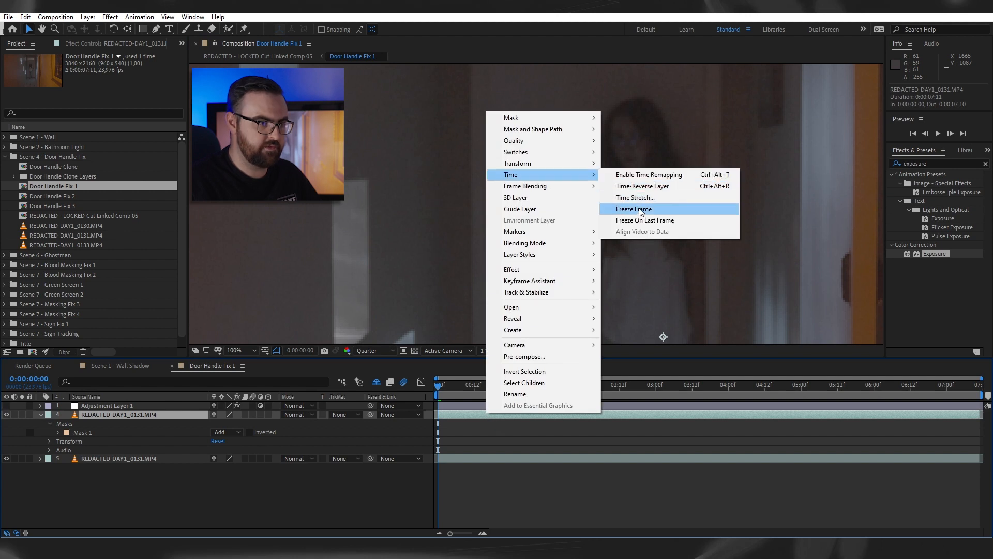
left_click(642, 210)
left_click_drag(522, 189, 523, 234)
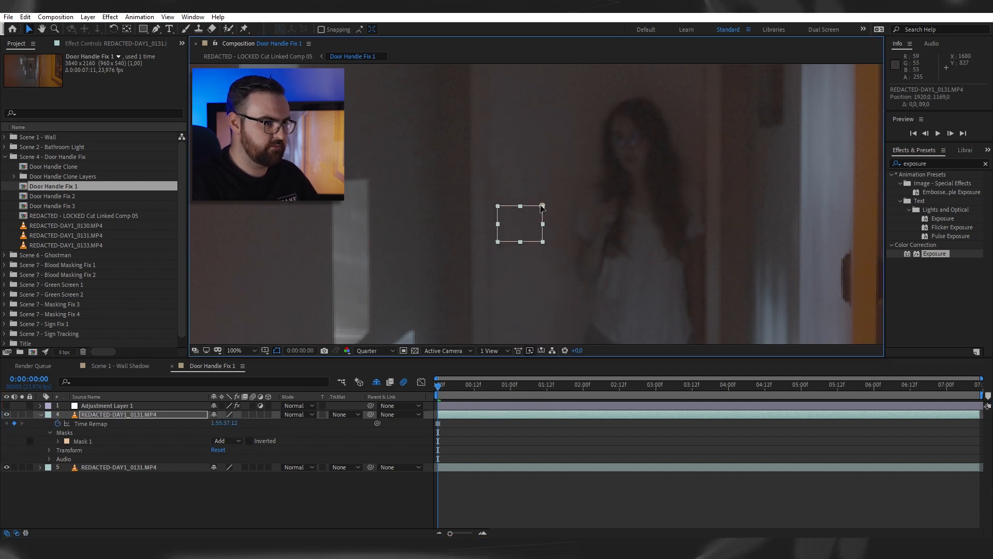
- Set the door patch's mask feather to 17,0 pixels and scrub through the shot to check the blend
key("f")
left_click(203, 458)
left_click_drag(235, 437, 256, 445)
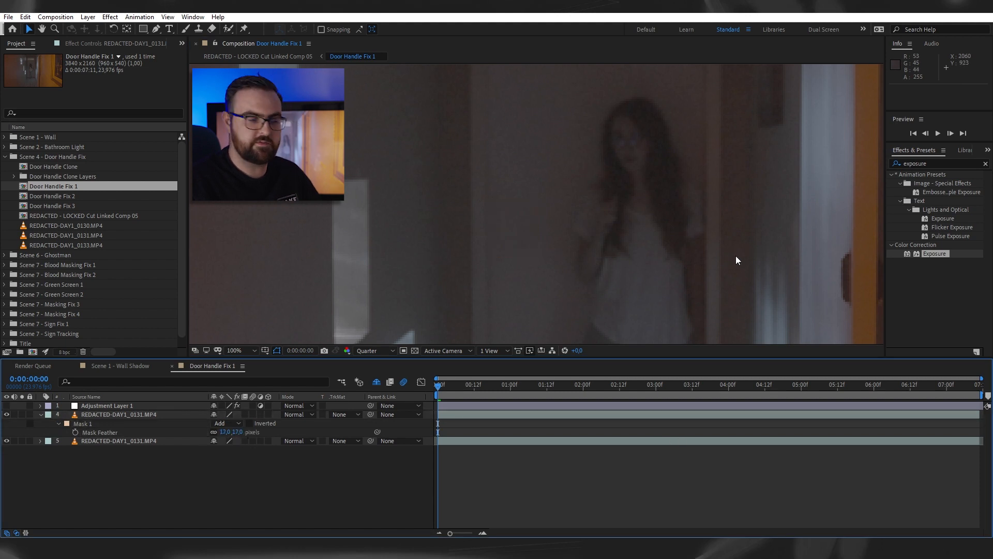
left_click_drag(438, 387, 778, 392)
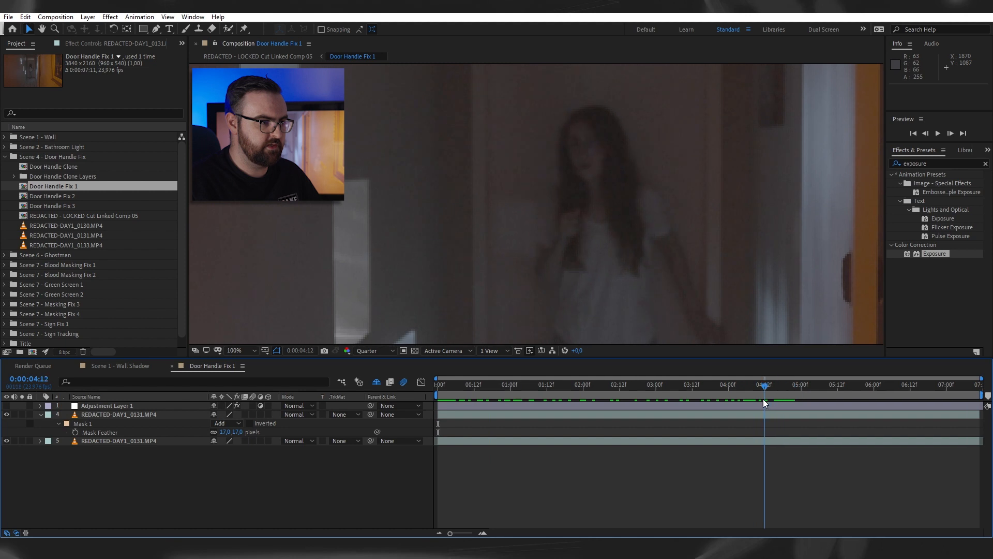
left_click_drag(764, 400, 644, 420)
- Apply Lumetri Color to the door patch layer and set starting keyframes for Temperature, Highlights and Shadows at 0:00:03:04
left_click(664, 413)
left_click(930, 161)
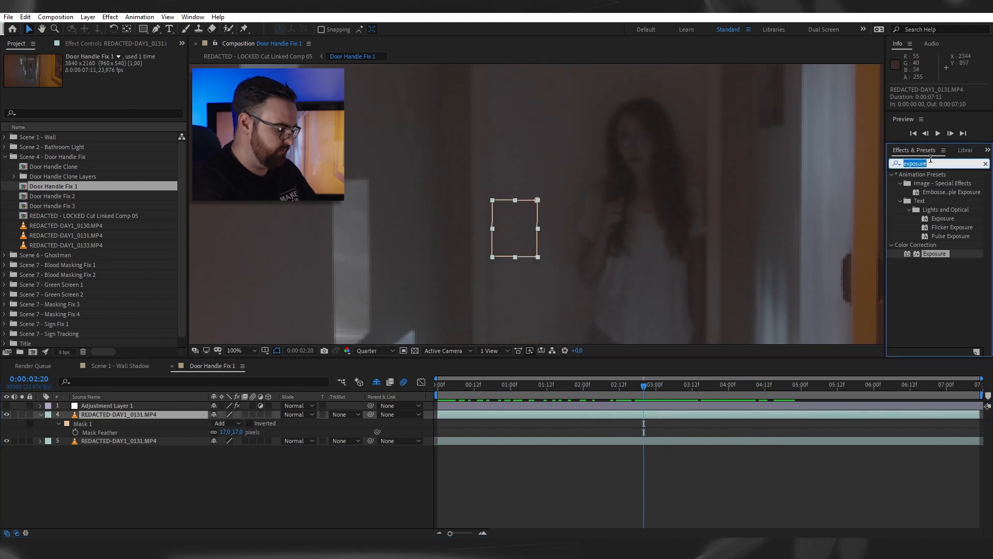
type("lumet")
type("r")
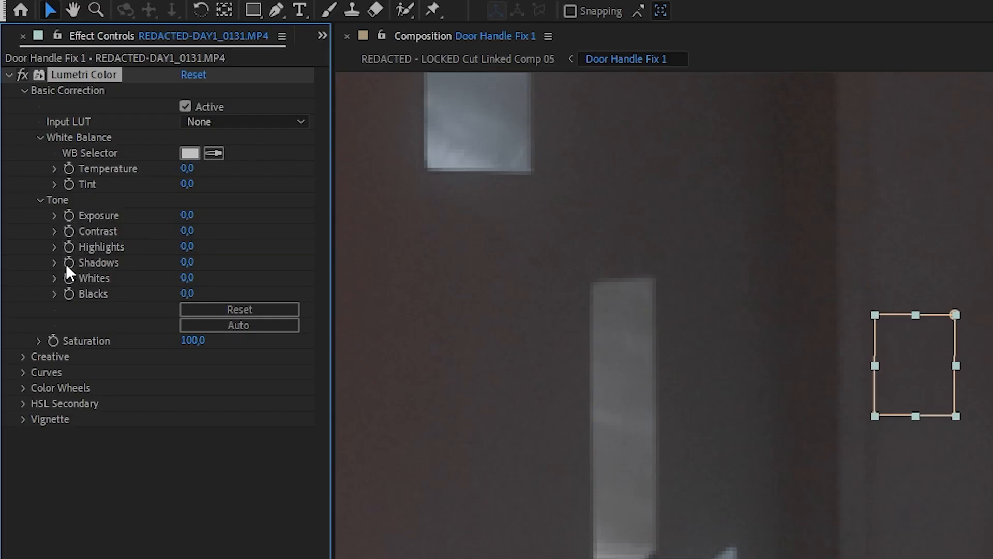
left_click(70, 247)
left_click(69, 169)
left_click_drag(659, 390, 674, 412)
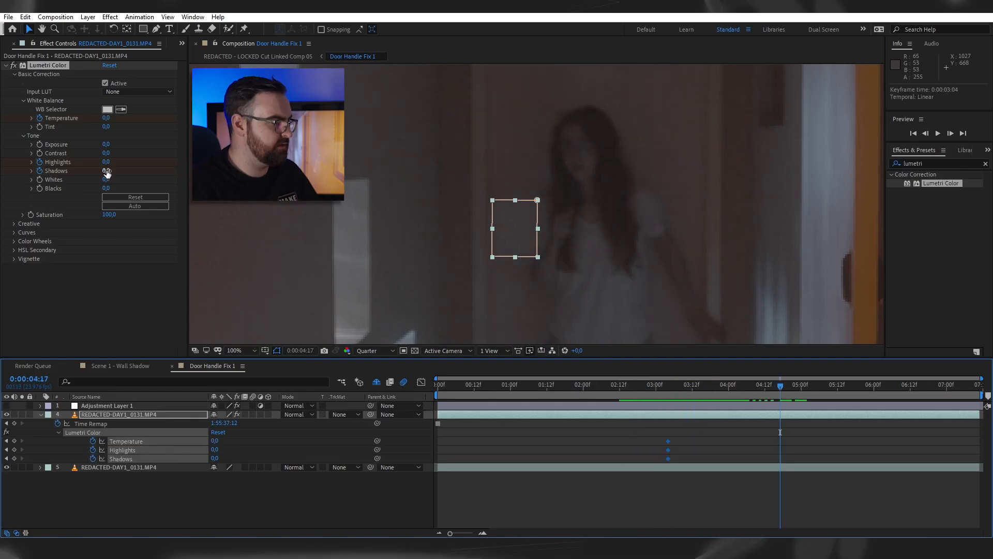
- At 0:00:04:17, keyframe the door patch's Shadows to -21,0, Highlights to -22,0 and Temperature to 22,0
mouse_move(107, 173)
left_mouse_down()
mouse_move(91, 174)
mouse_move(98, 165)
left_mouse_up()
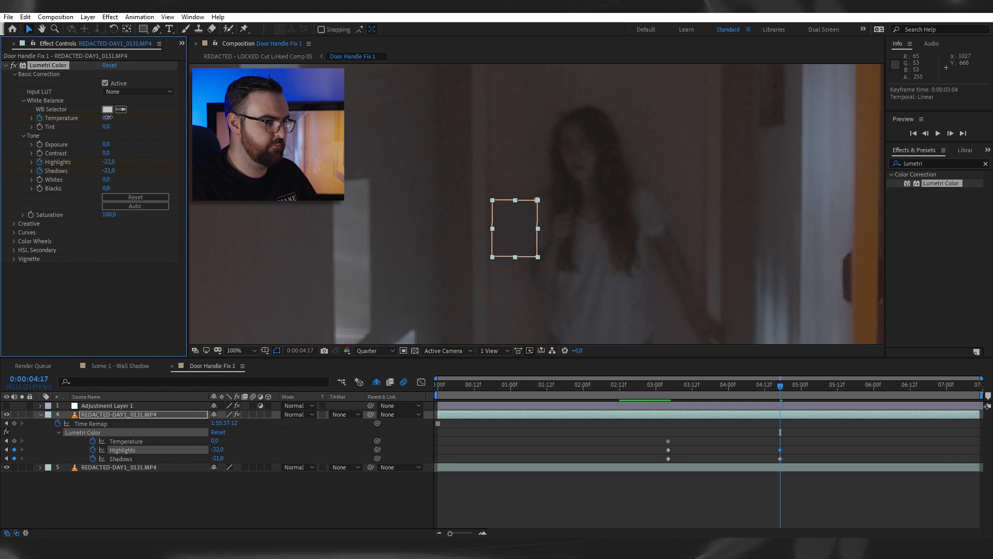
left_click_drag(107, 118, 120, 121)
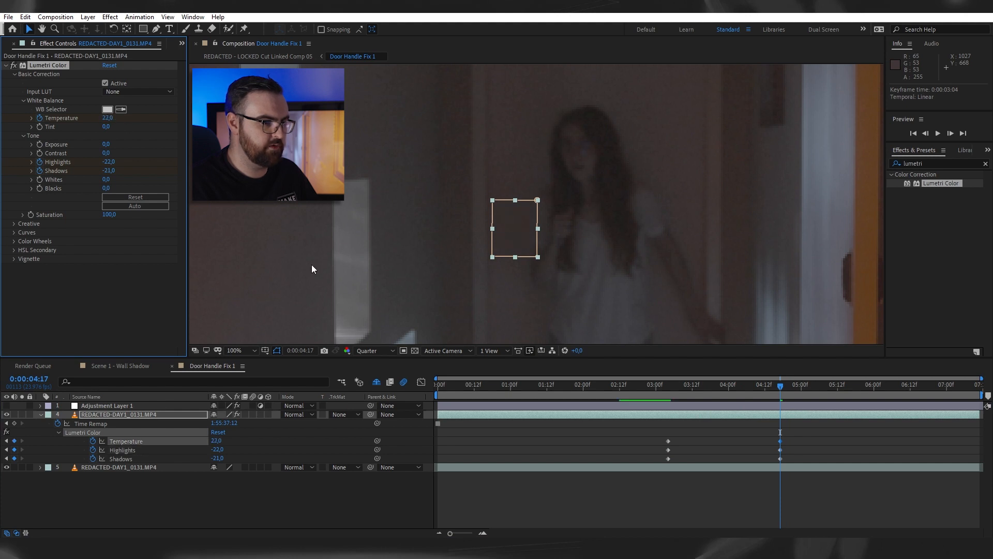
- Scrub through the Door Handle Fix 1 shot to check the color-matched door patch
left_click_drag(782, 495, 837, 423)
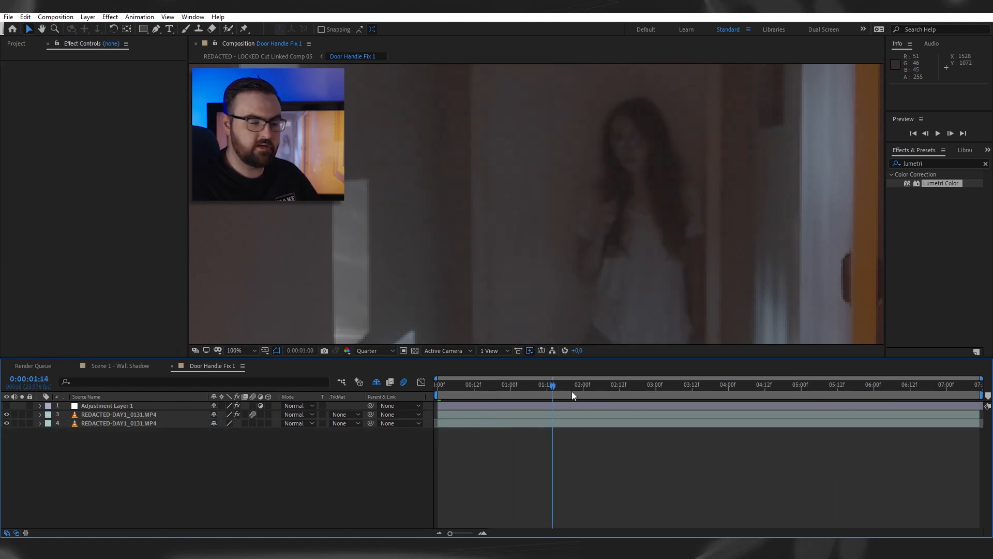
left_click_drag(573, 391, 819, 412)
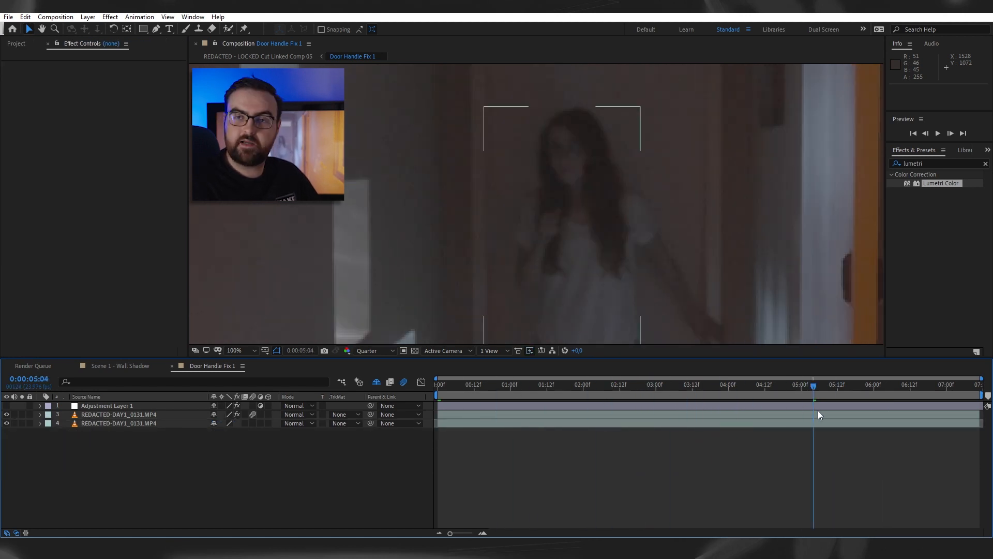
- Duplicate the base footage layer and, at 0:00:00:00, draw a rectangular mask around the door handle on the copy
left_click(762, 422)
key("ctrl+d")
left_click_drag(165, 423, 421, 396)
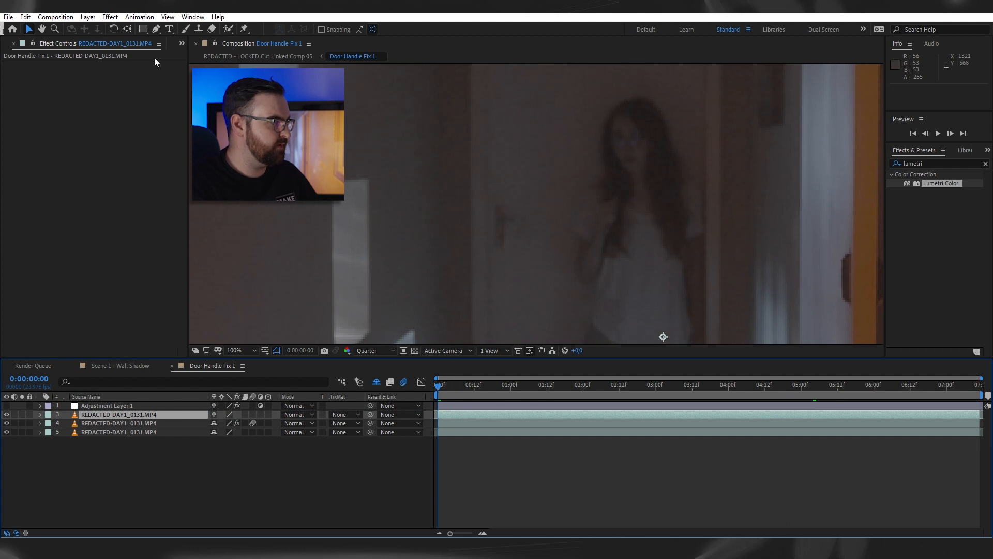
left_click(143, 31)
left_click_drag(490, 195, 530, 257)
- Centre the masked copy's anchor point on the door handle and flip it horizontally with a scale of -100,0, 100,0 %
key("v")
key("y")
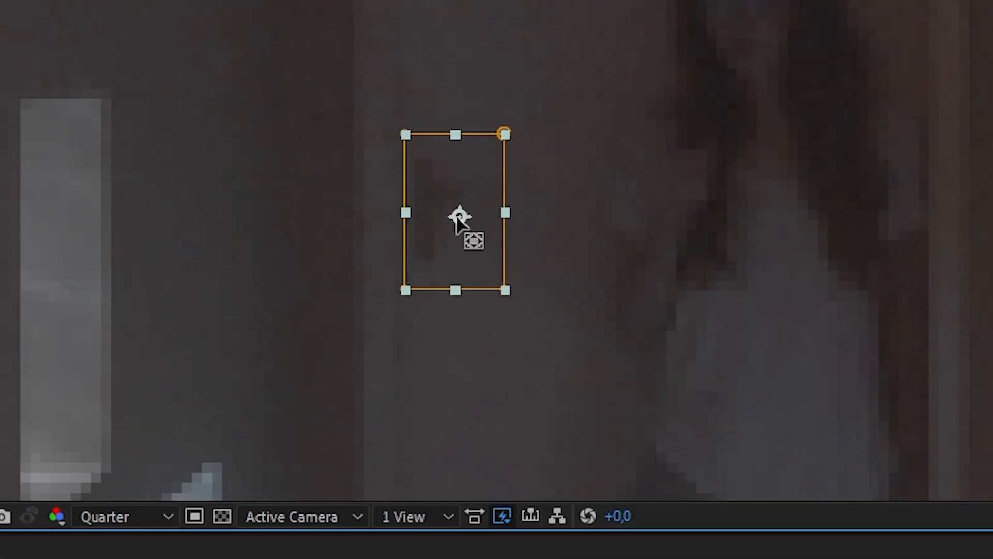
left_click_drag(511, 228, 510, 228)
key("v")
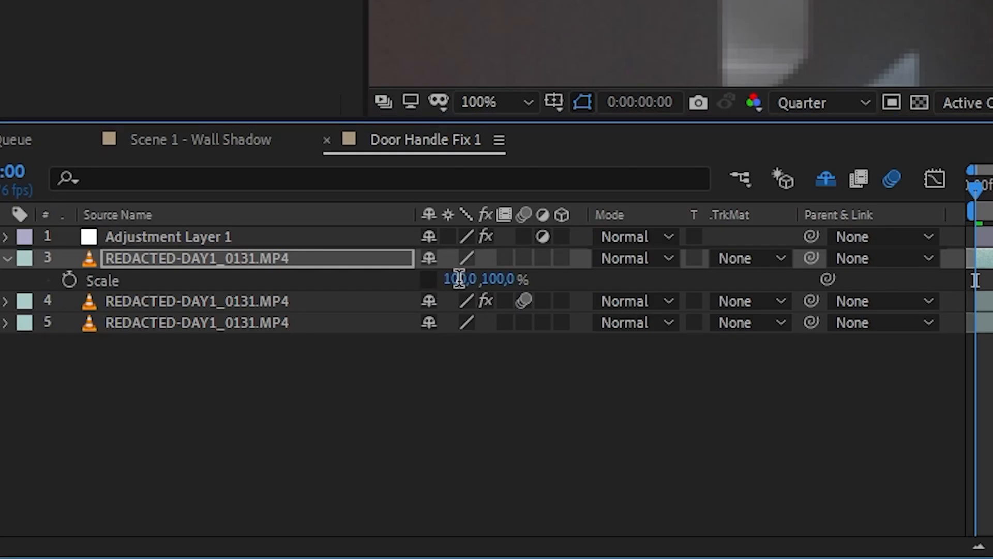
left_click(458, 274)
type("-100")
key("Return")
- Move the flipped door handle straight across to the door's opposite side and apply Freeze Frame to its layer
left_click_drag(510, 241, 683, 237)
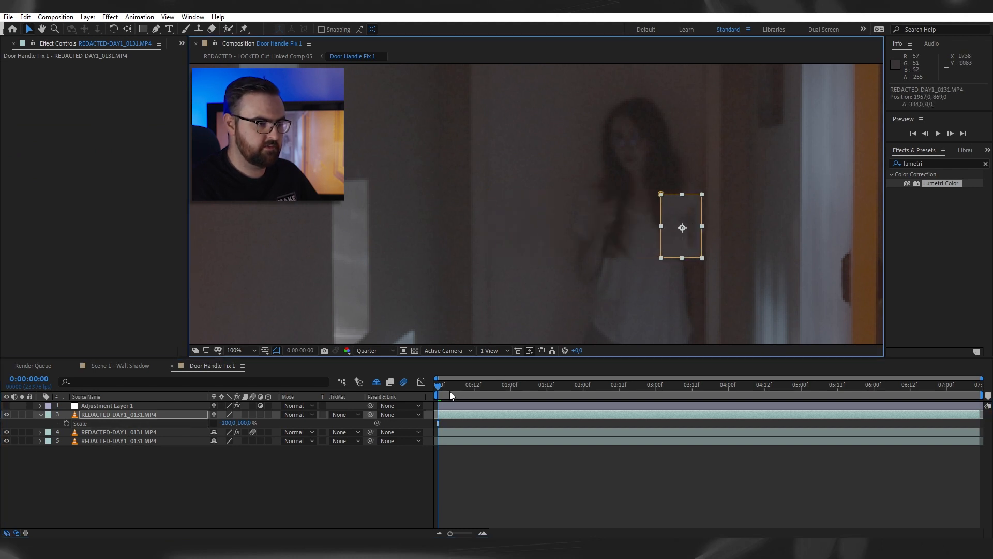
right_click(467, 414)
mouse_move(532, 178)
left_click(646, 213)
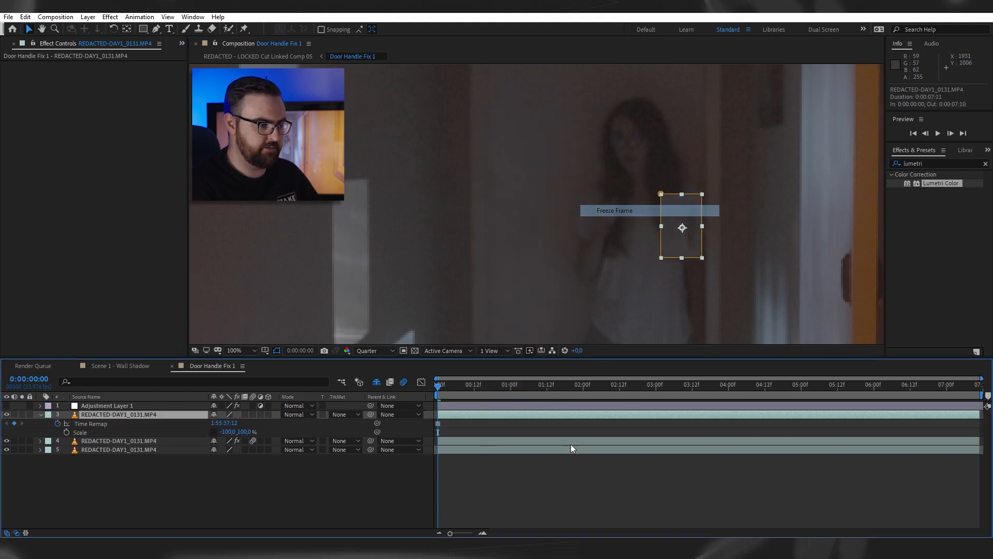
- Go to 0:00:07:07 and feather the mask of the relocated door handle to blend its edges
left_click_drag(473, 388, 968, 397)
left_click(974, 415)
key("f")
left_click_drag(229, 432, 255, 432)
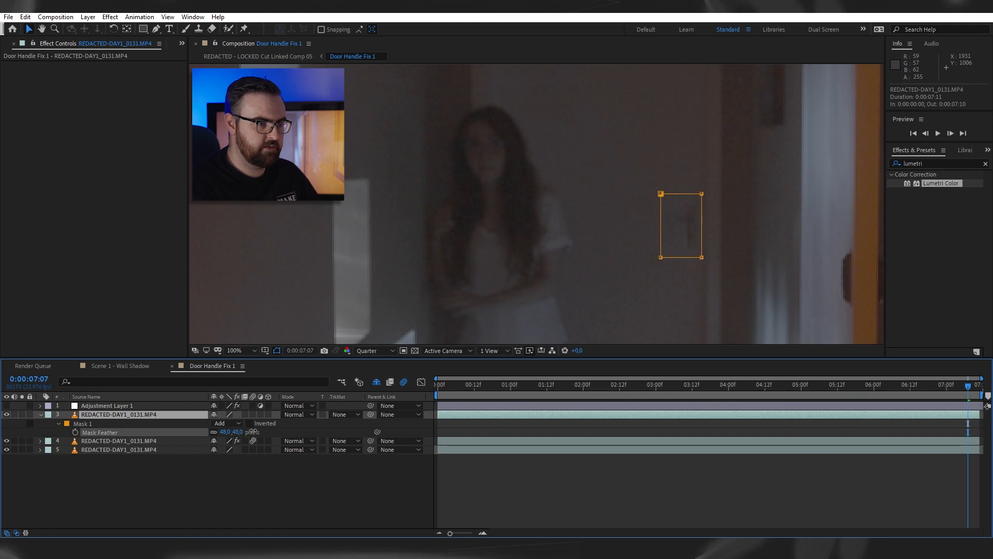
left_click(708, 469)
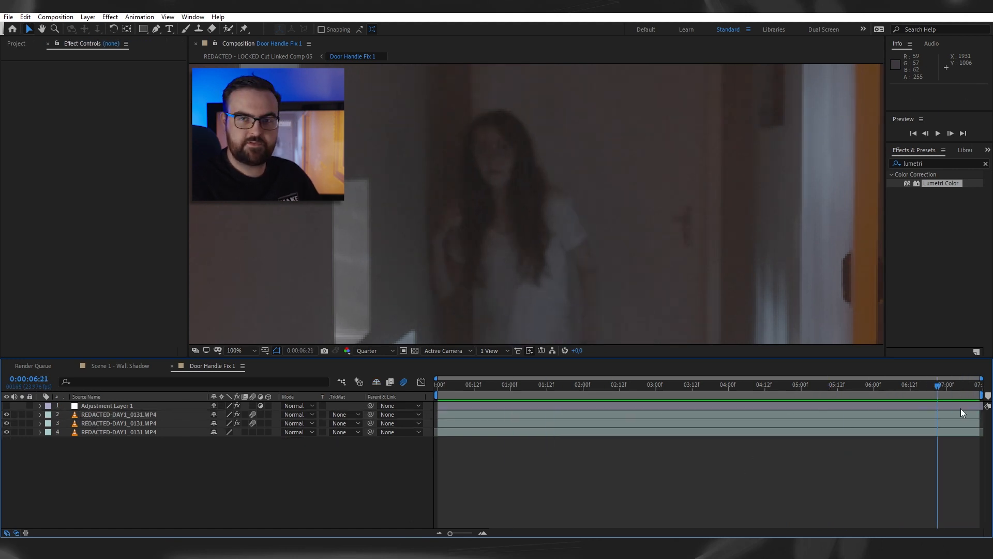
- Examine the handle layer's Lumetri Color and Match Grain effects and preview the door's grain up close
left_click_drag(744, 427, 983, 399)
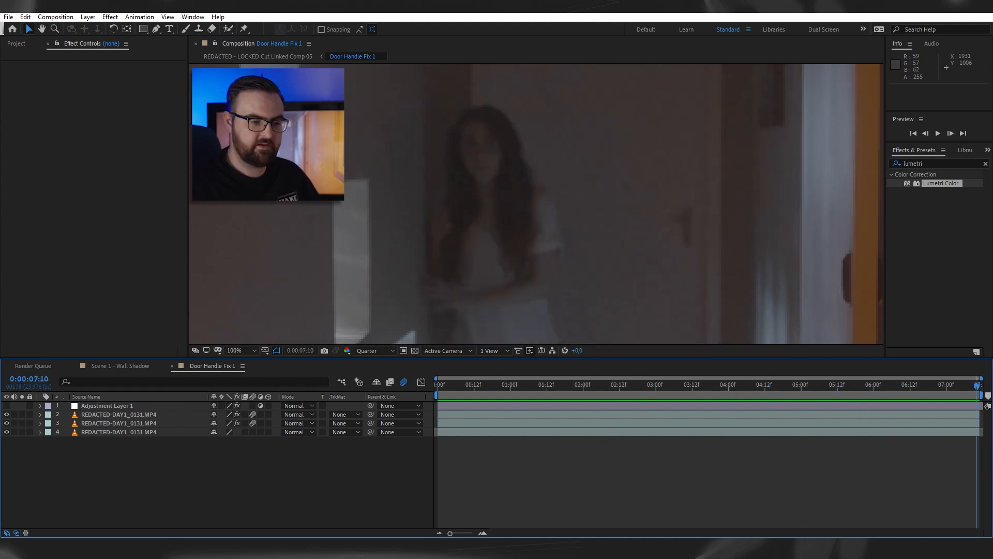
left_click(139, 414)
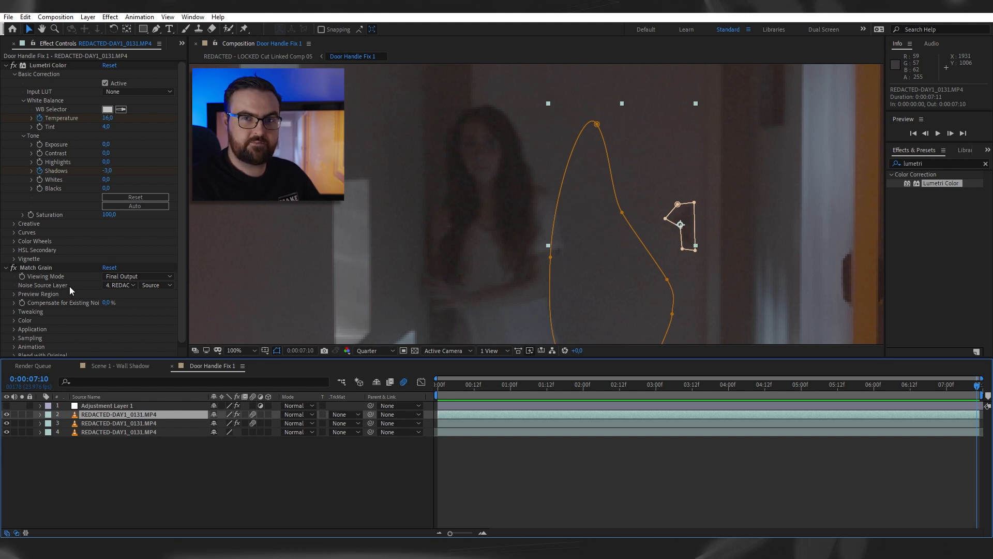
scroll(69, 287, "down", 1)
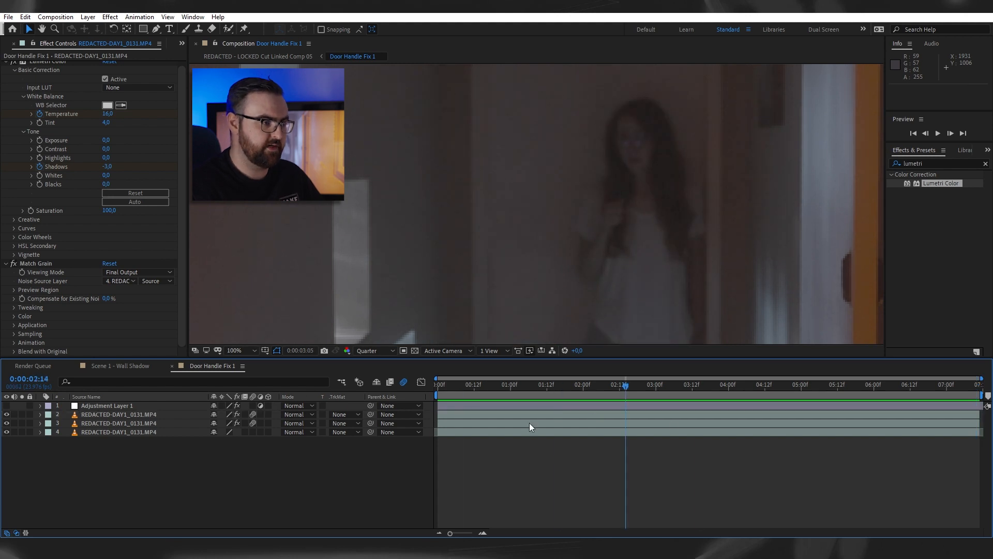
key("space")
scroll(483, 234, "up", 1)
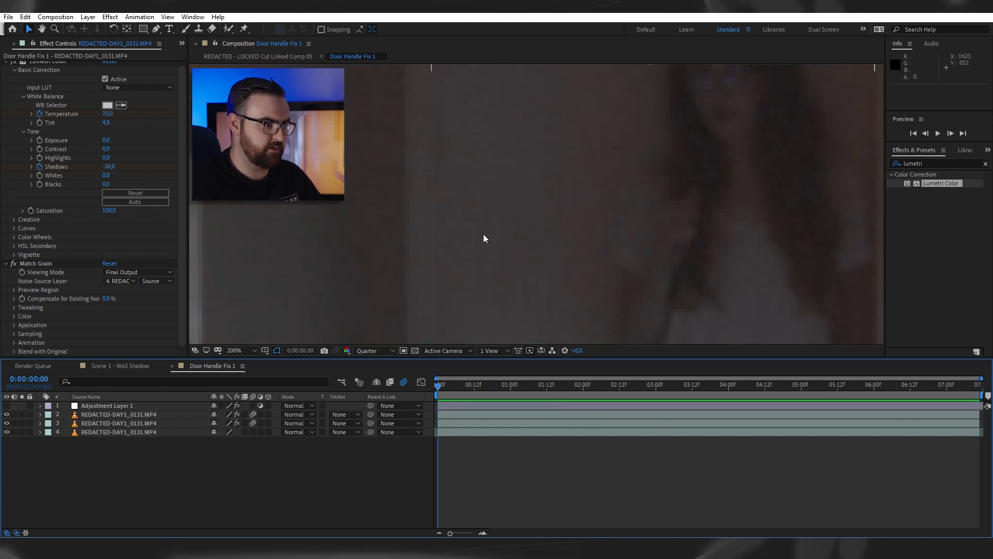
key("space")
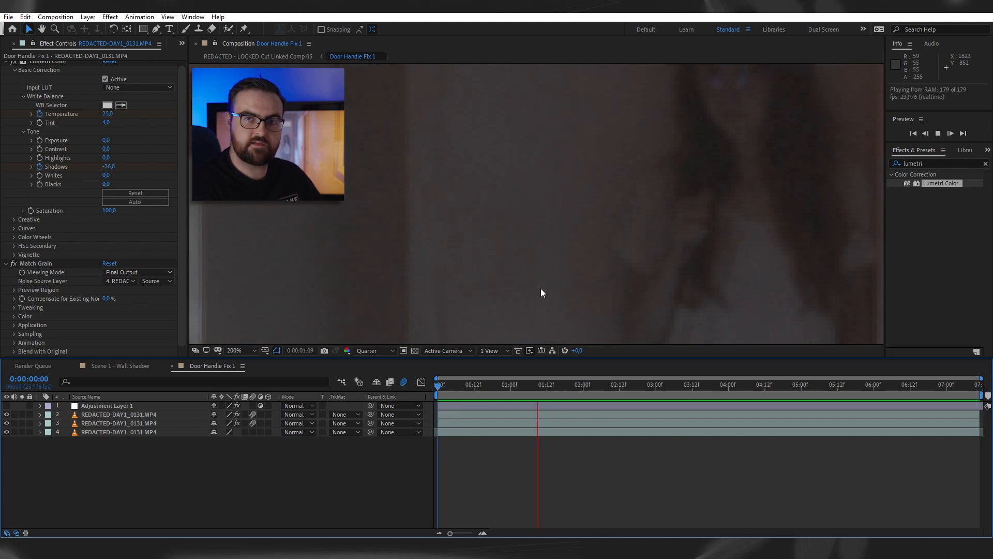
key("space")
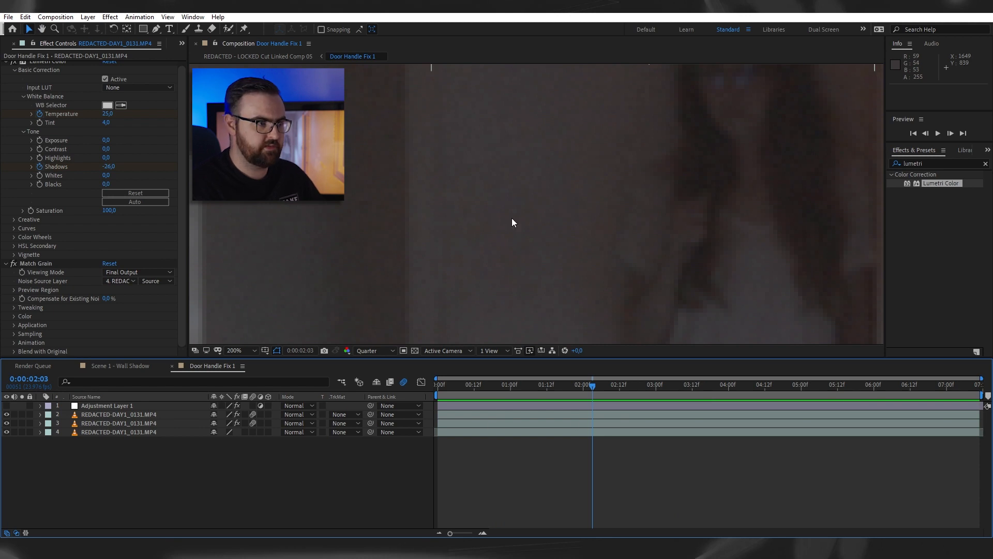
- Apply Match Grain to the top handle layer and set its Noise Source Layer to 4. REDACTED-DAY1_0131.MP4
scroll(511, 217, "down", 1)
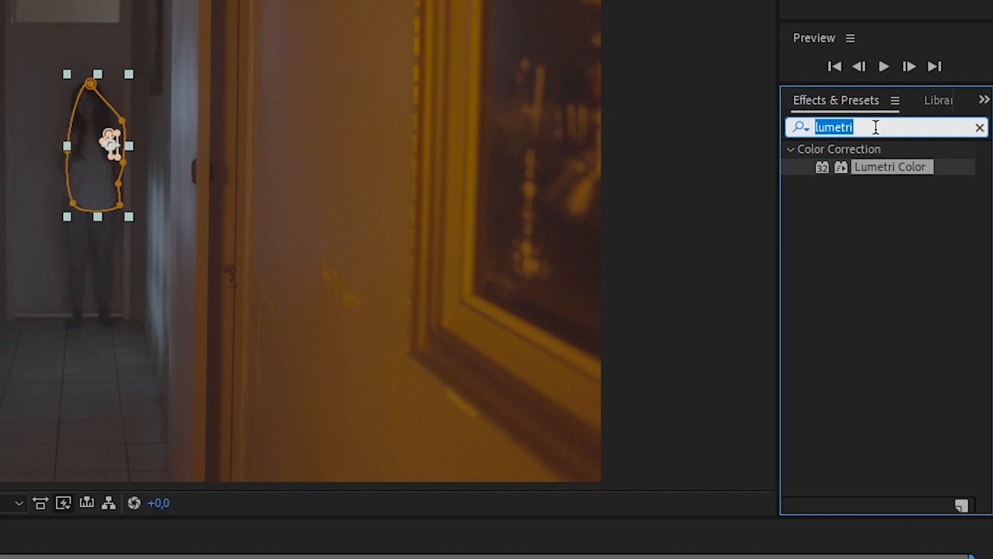
type("matc")
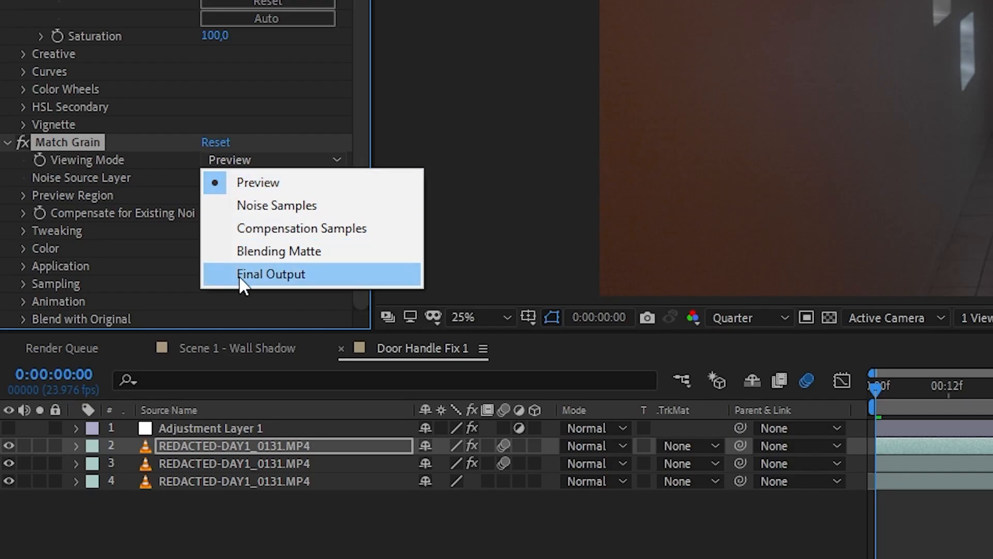
left_click(264, 272)
left_click(246, 176)
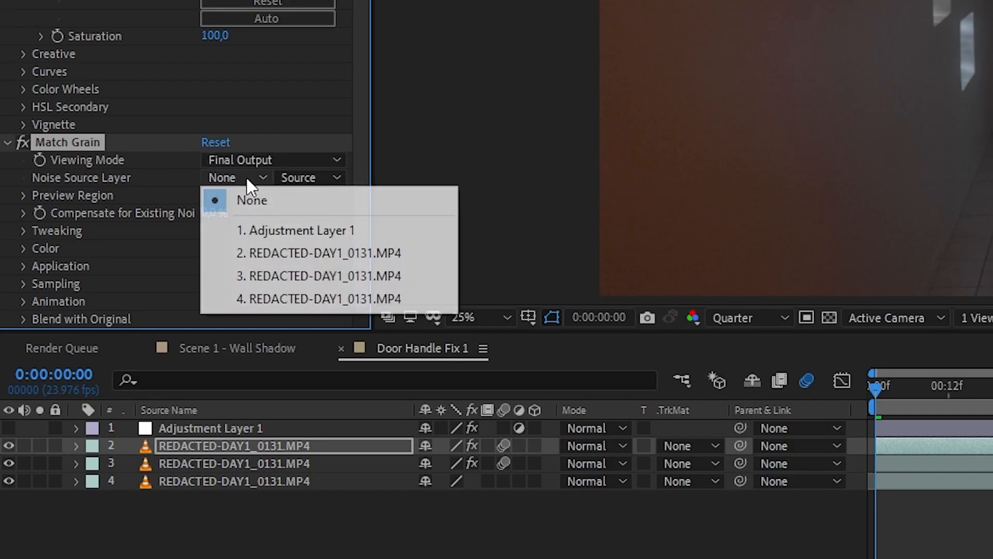
left_click(299, 298)
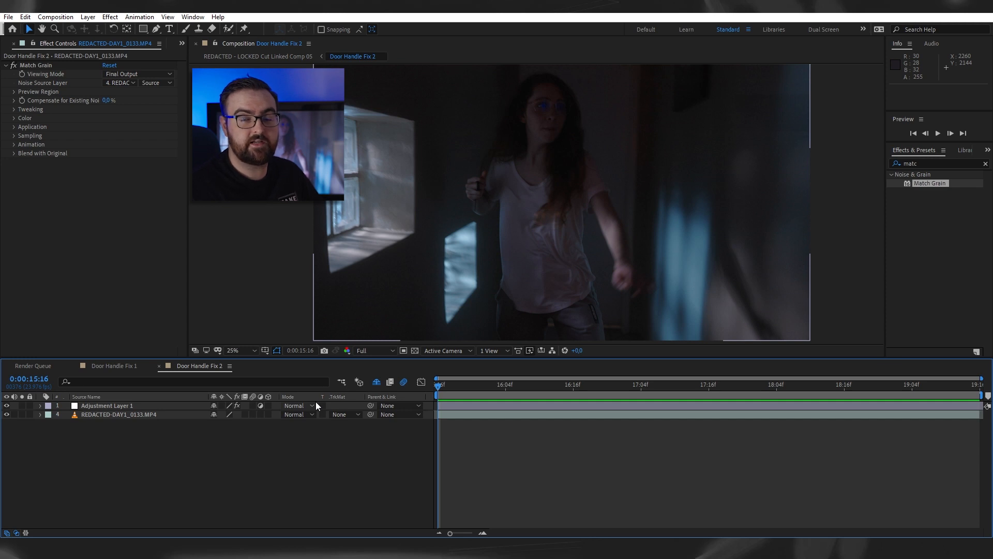
- Preview the Door Handle Fix 2 shot from 0:00:15:16 to examine how the door handle moves
key("space")
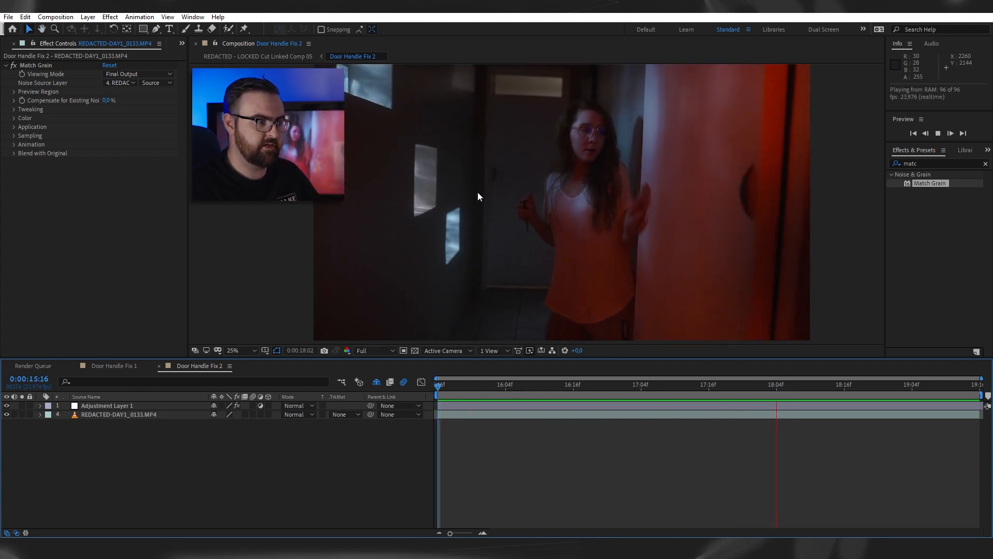
key("space")
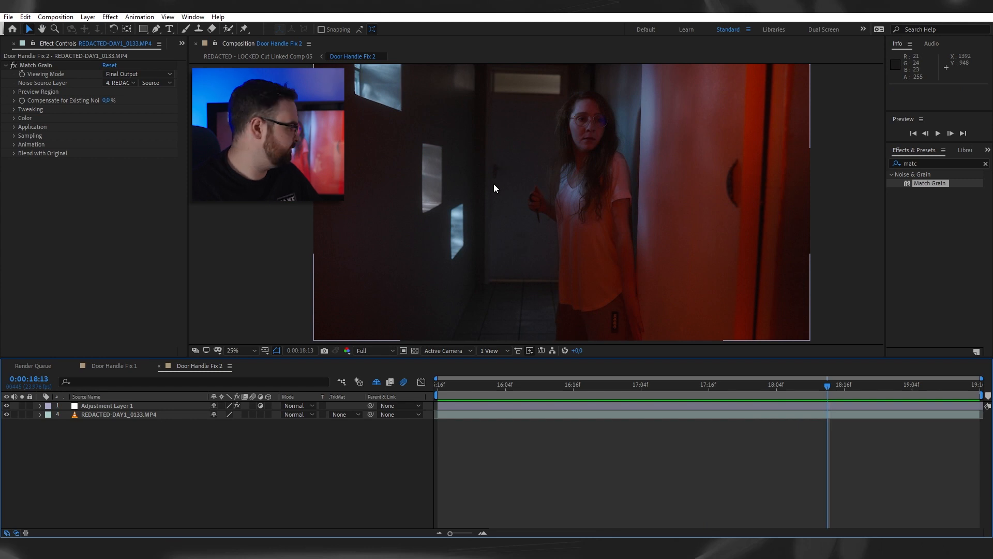
key("Home")
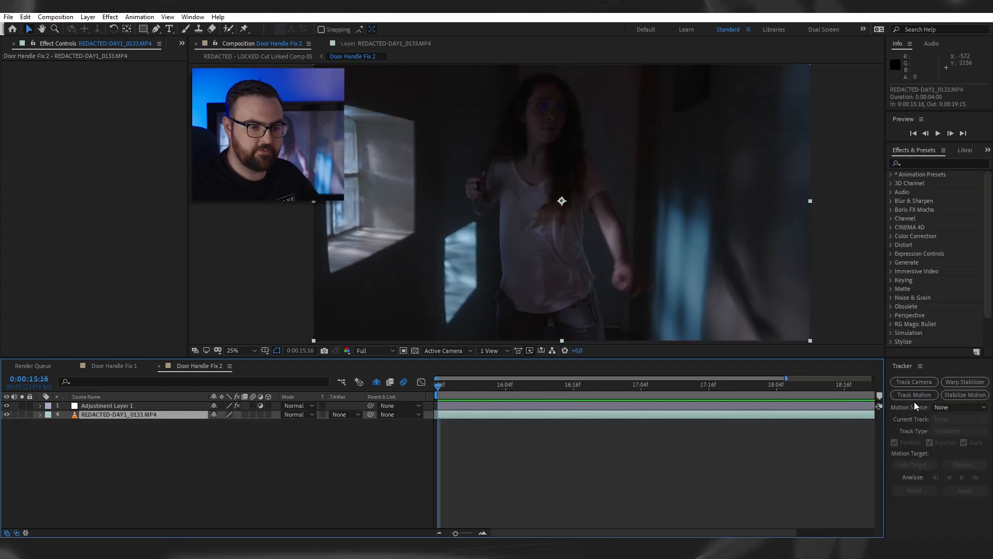
left_click(915, 395)
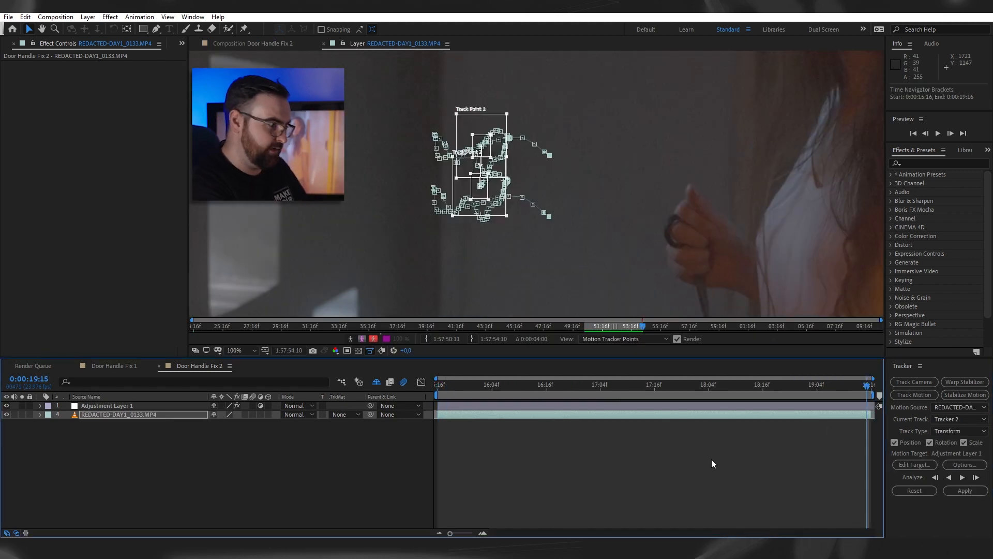
- Create a null object and apply Tracker 2's position, rotation and scale data to it
key("ctrl+alt+shift+y")
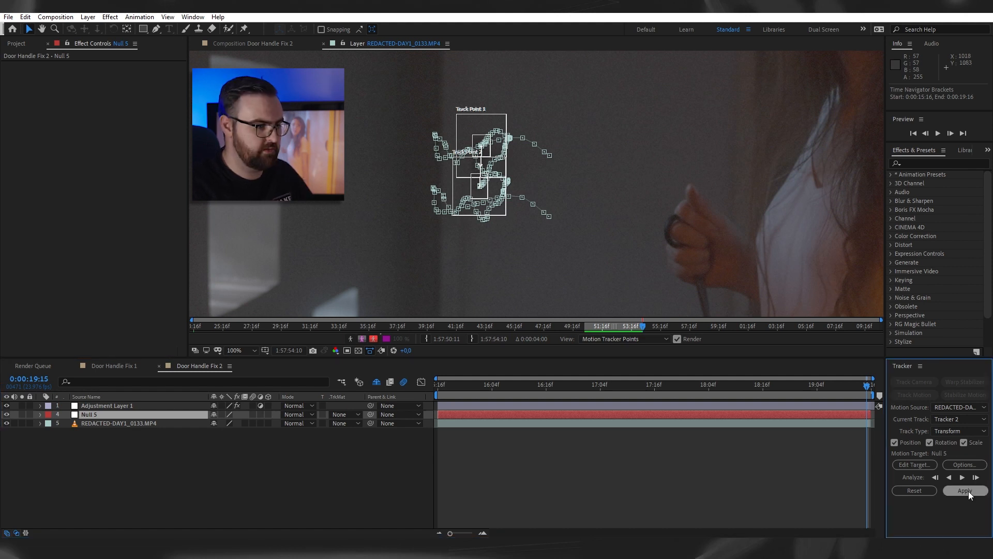
left_click(970, 491)
key("Return")
- At 0:00:16:03, duplicate the footage layer, place the copy above the null and apply Freeze Frame to it
left_click_drag(488, 387, 488, 437)
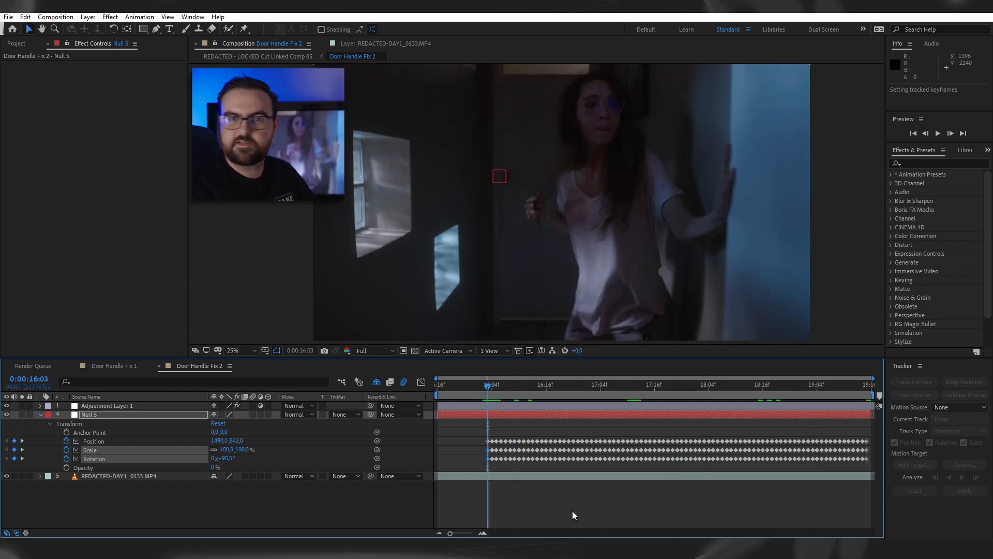
left_click(517, 480)
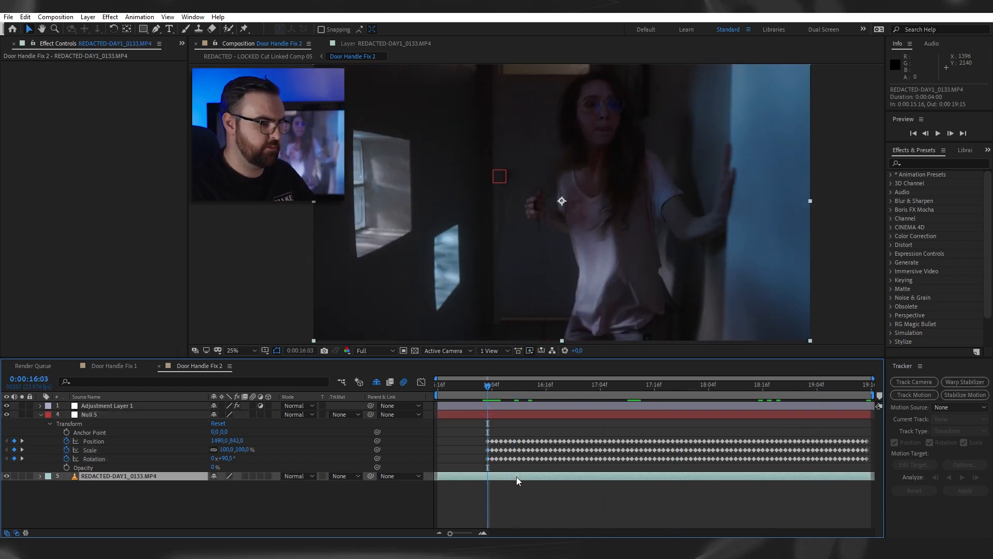
key("ctrl+d")
key("ctrl+bracketright")
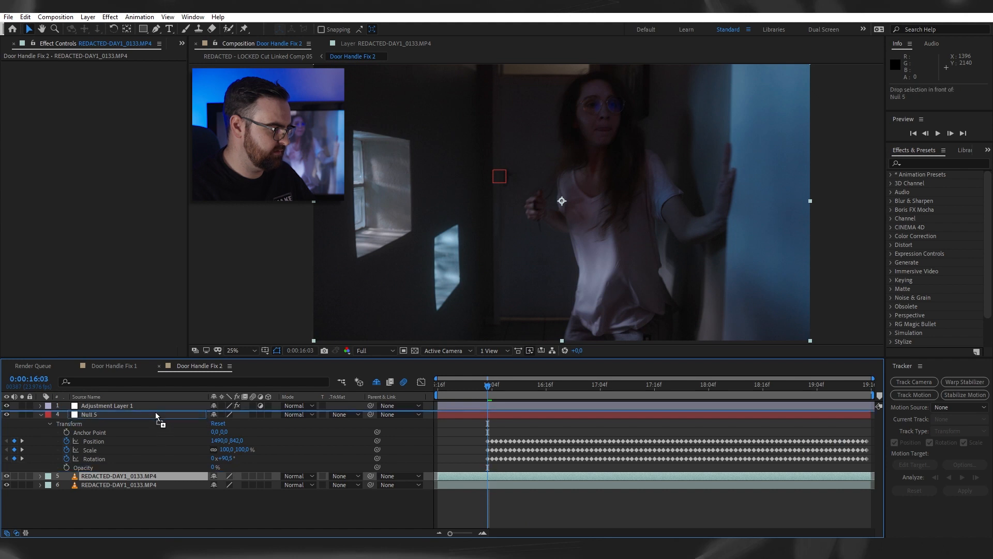
right_click(495, 419)
mouse_move(519, 176)
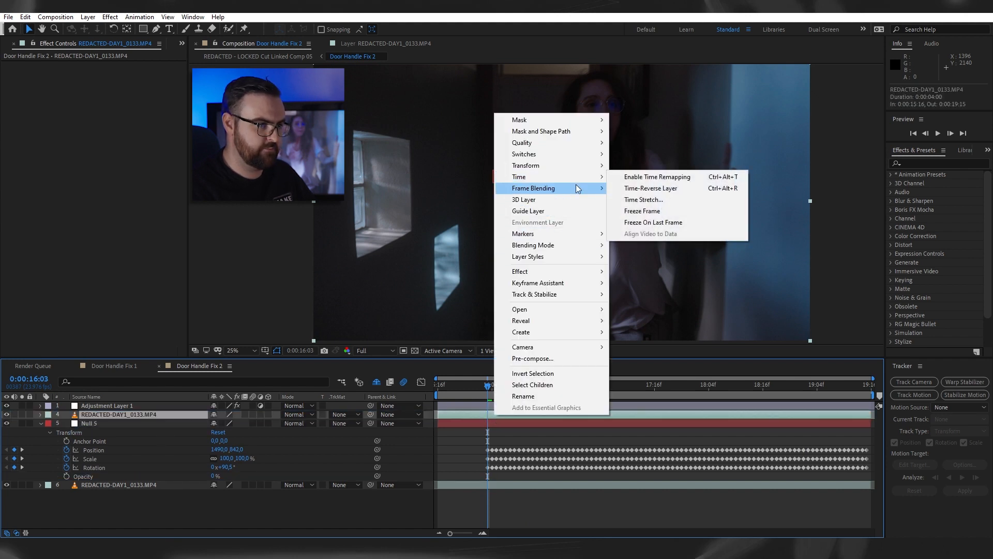
left_click(636, 172)
- Draw a tall rectangular mask over the door on the frozen copy and set its feather to 30,0 pixels
mouse_move(524, 144)
left_mouse_down()
mouse_move(550, 200)
mouse_move(582, 201)
mouse_move(561, 173)
mouse_move(549, 225)
left_mouse_up()
key("v")
key("f")
left_click_drag(224, 433, 239, 432)
- Parent the masked freeze-frame layer to Null 5 so it follows the tracked door
left_click(499, 414)
left_click_drag(370, 414, 141, 439)
left_click(142, 440)
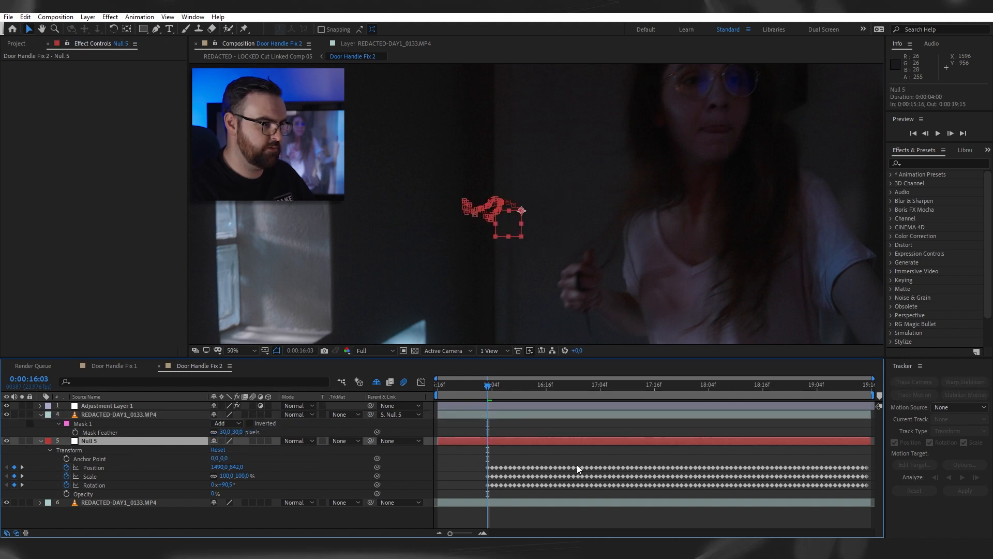
left_click(579, 428)
- Play back and scrub the Door Handle Fix 2 shot to check that the patch follows the door
key("space")
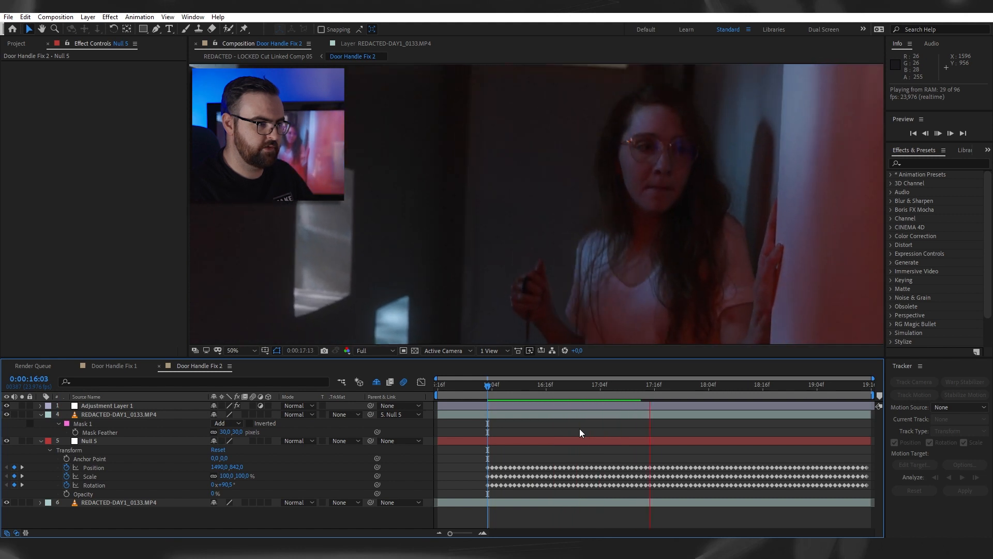
left_click_drag(488, 387, 454, 395)
key("space")
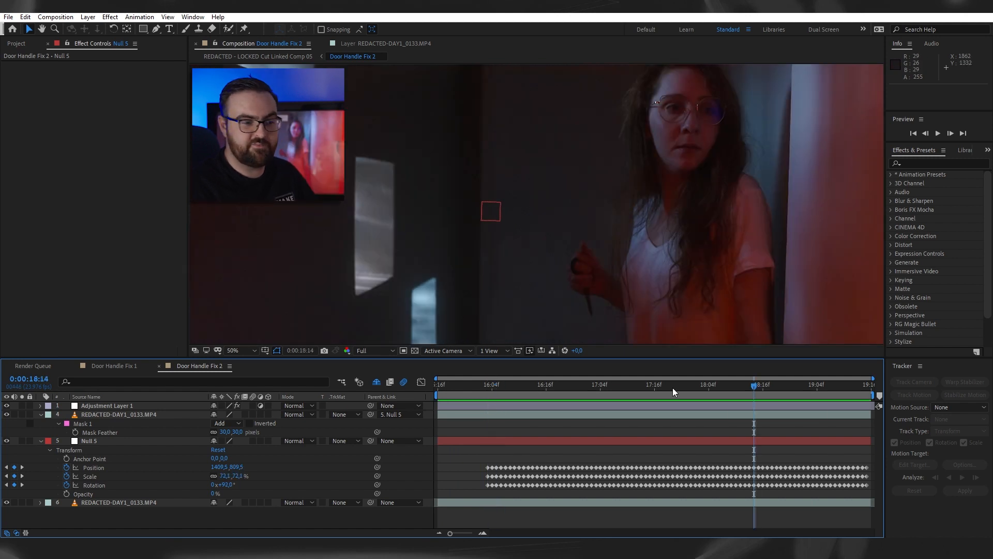
left_click_drag(780, 388, 856, 397)
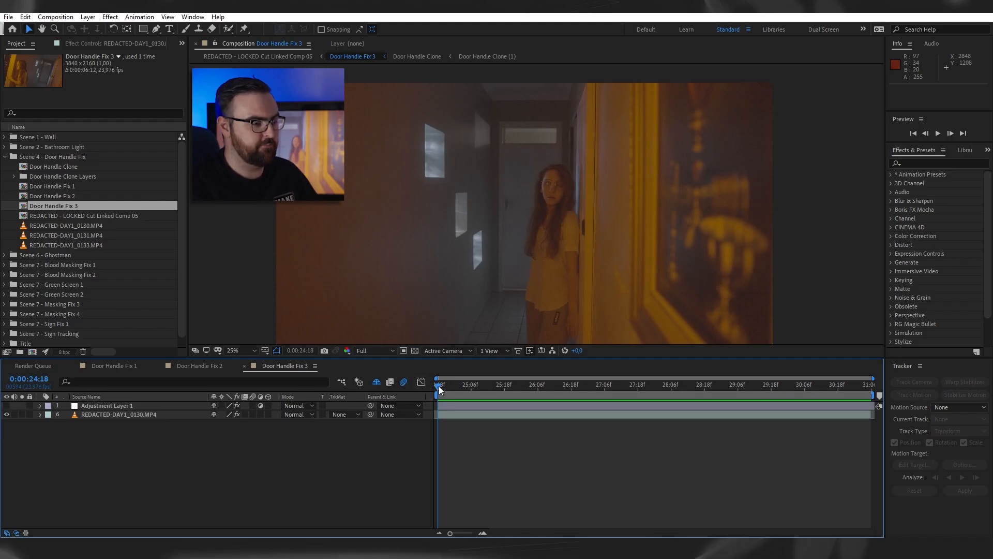
- Preview the Door Handle Fix 3 shot from 0:00:24:18 to examine the camera movement around the door
left_click_drag(438, 386, 436, 430)
key("space")
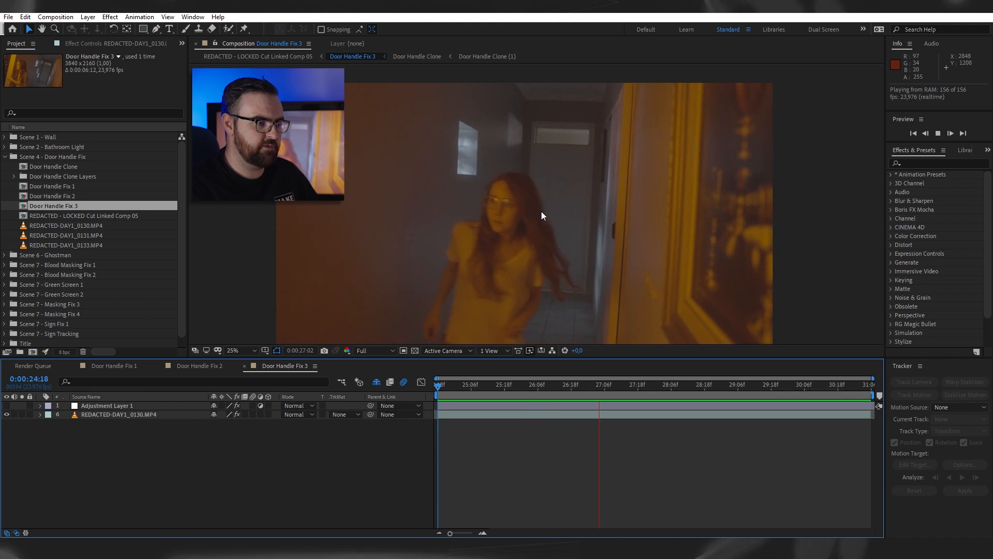
key("space")
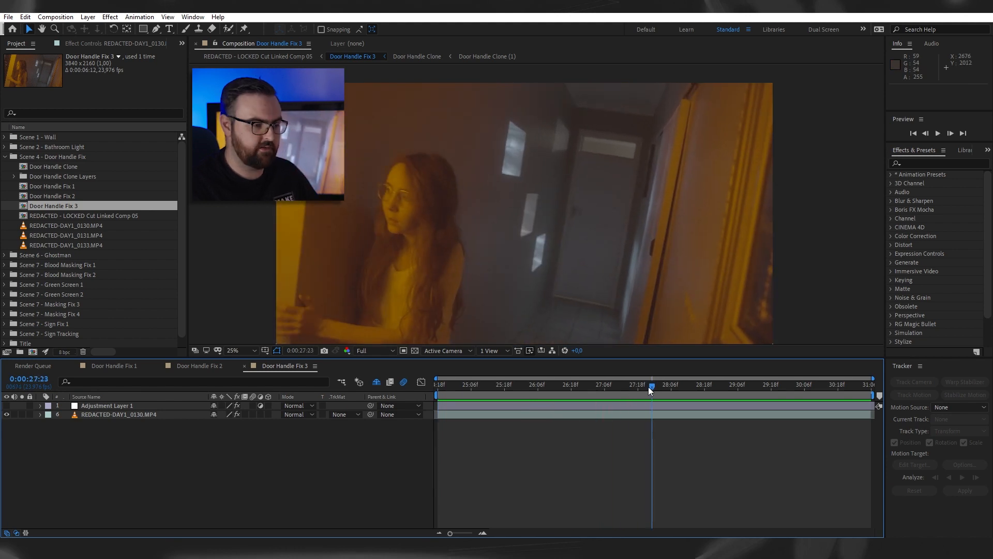
- Return to 0:00:24:18 and open the REDACTED-DAY1_0130.MP4 layer in Mocha for tracking
left_click_drag(650, 386, 433, 408)
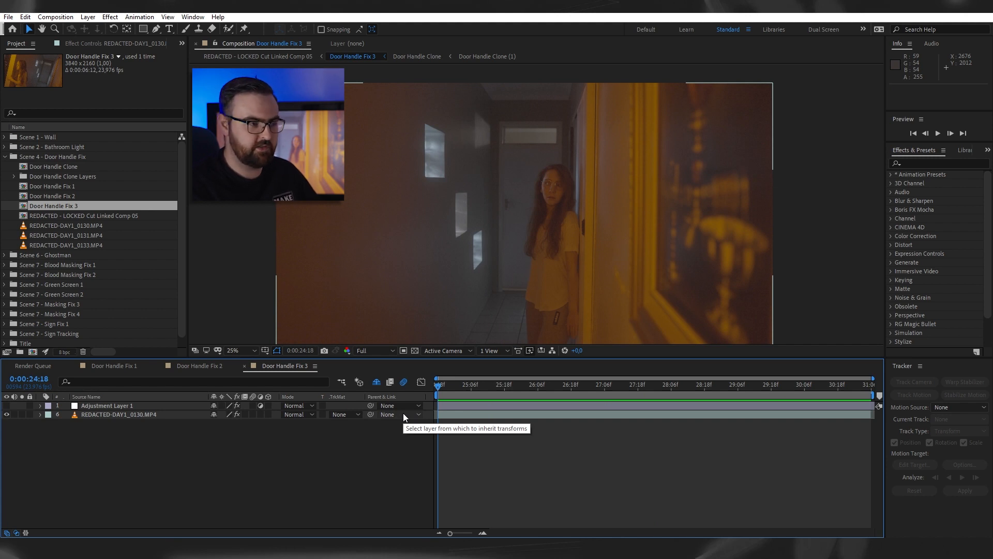
left_click(450, 415)
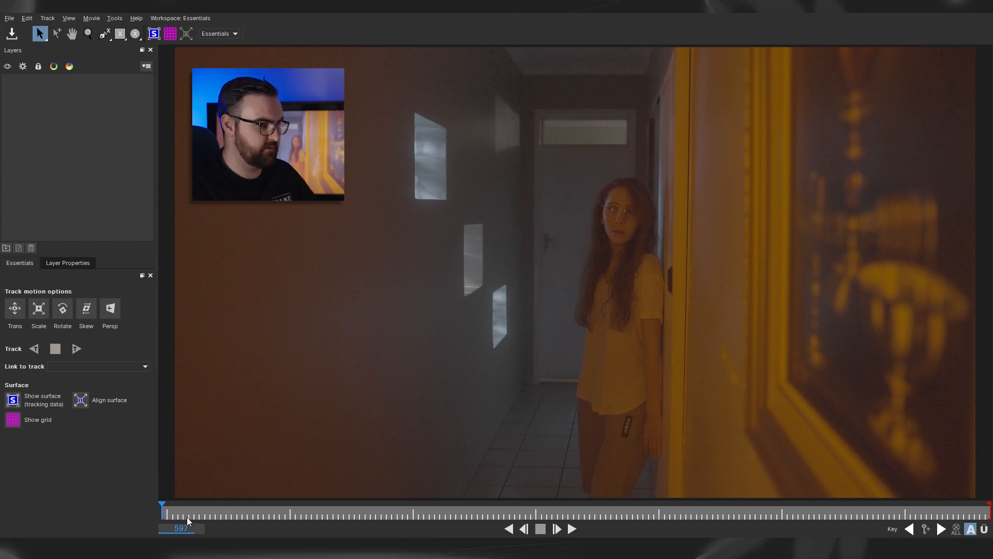
- Outline the window above the far door with an X-Spline and track it forward from frame 597
key("ctrl+l")
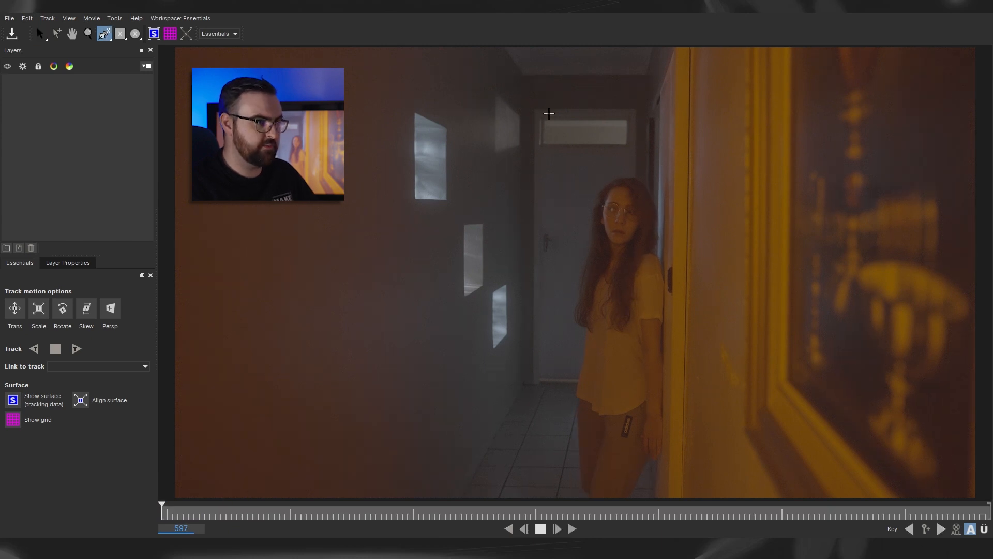
left_click(533, 105)
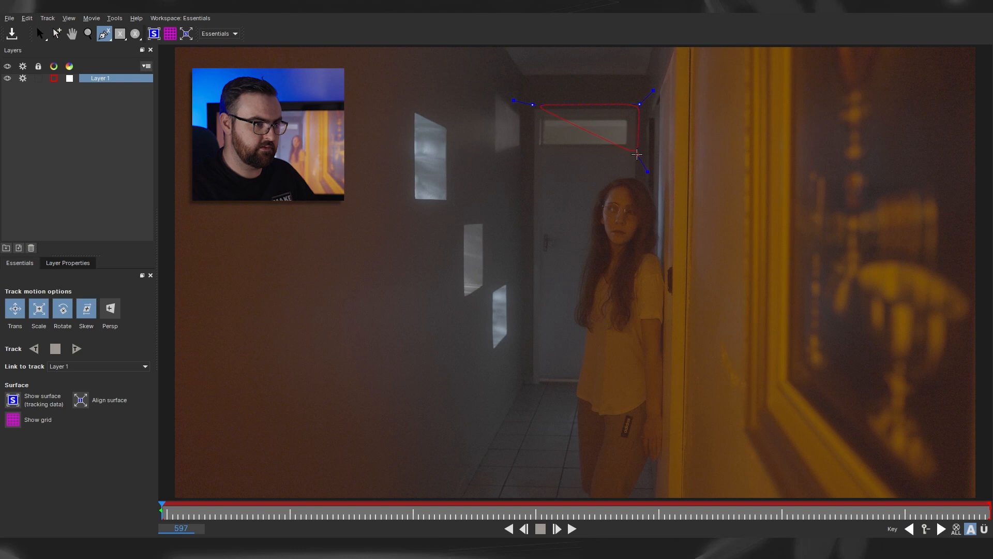
right_click(538, 161)
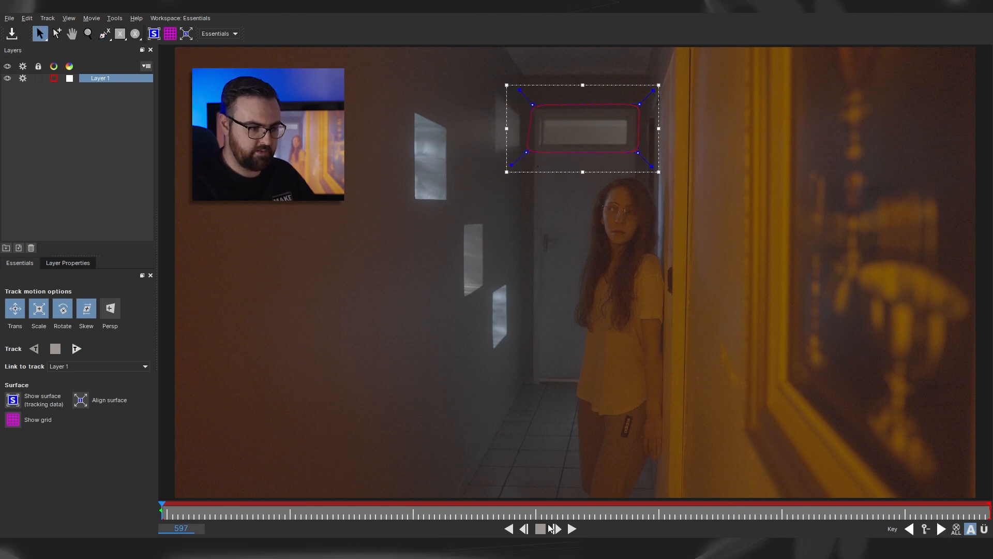
left_click(75, 350)
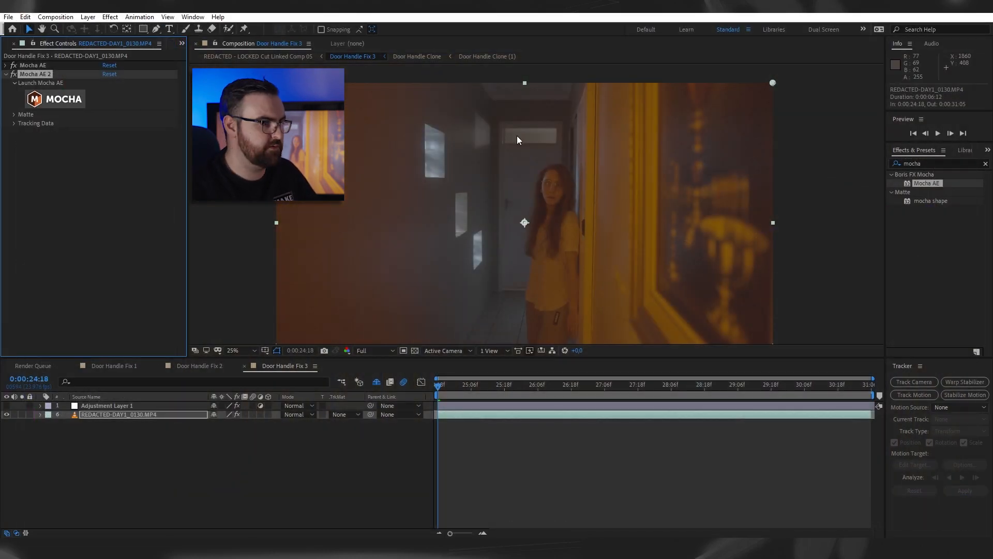
- Add a null object and export the Layer 1 track from Mocha AE 2 to Null 6 as Transform data
left_click(14, 124)
left_click(140, 415)
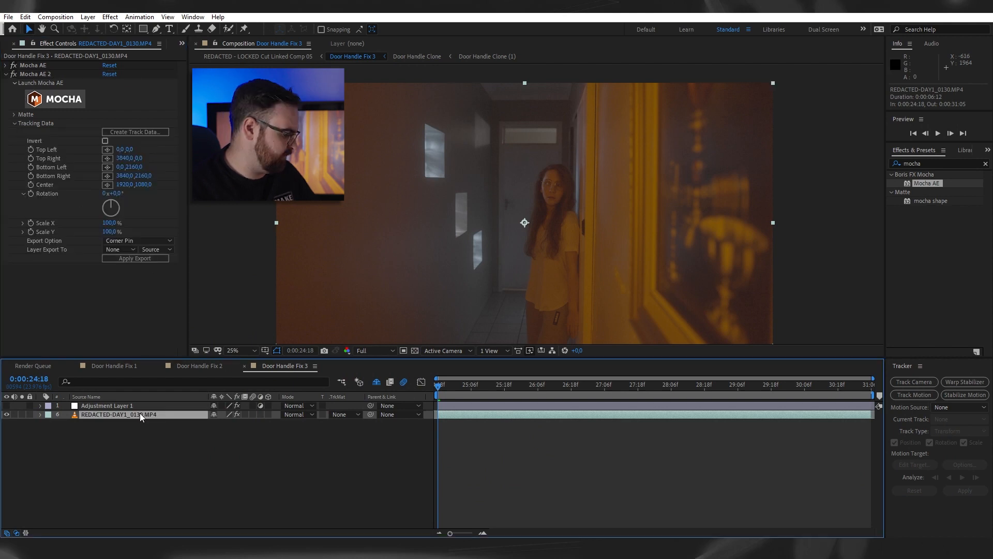
key("ctrl+alt+shift+y")
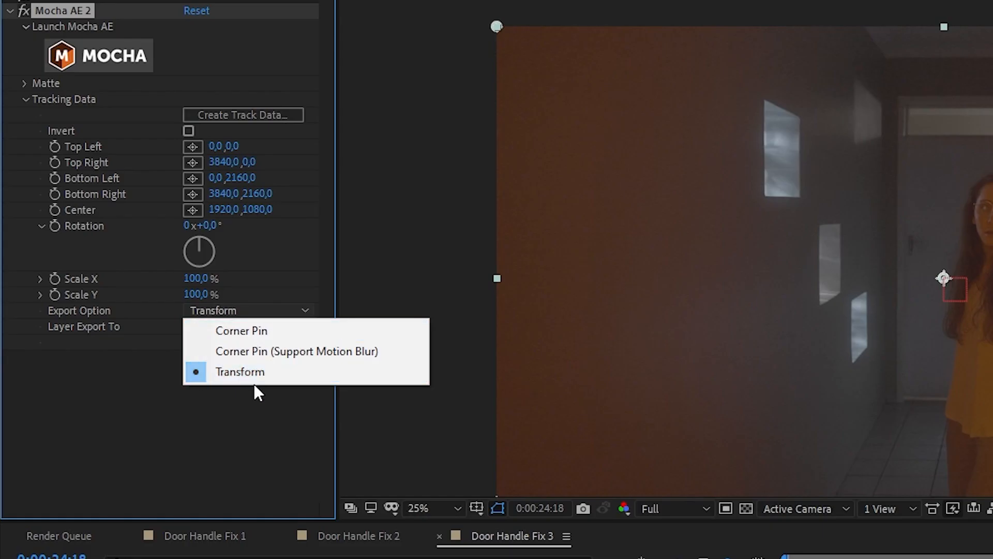
left_click(259, 373)
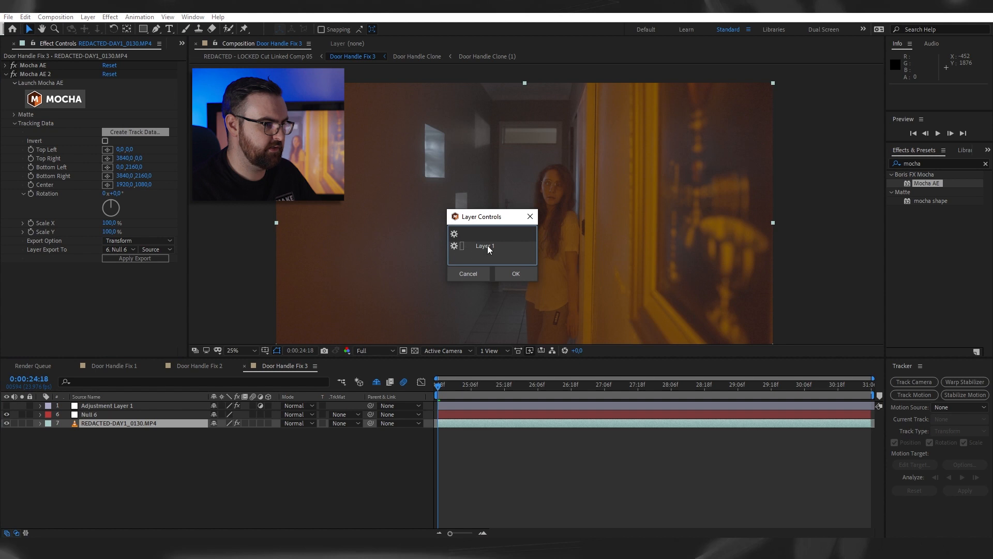
left_click(133, 258)
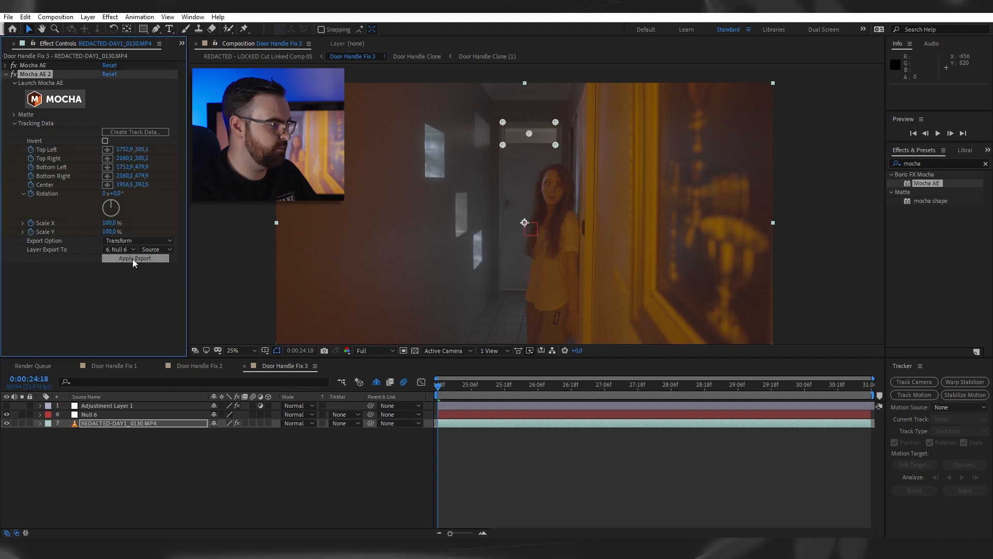
- Show Null 6's tracking keyframes and export the frame at 0:00:24:18 as Door Handle Fix 3 (0-00-24-18).psd for editing in Photoshop
left_click(485, 415)
key("u")
key("Page_Down")
key("Page_Down")
key("Page_Down")
left_click_drag(460, 383, 346, 413)
left_click(560, 461)
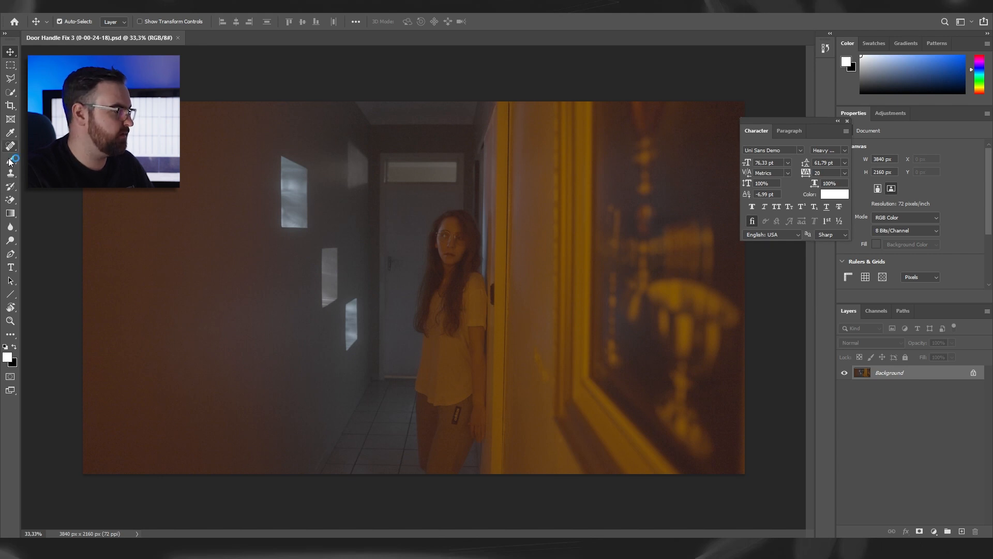
- Use the Clone Stamp to cover the lever and upper part of the far door's handle with clean door surface
left_click(12, 175)
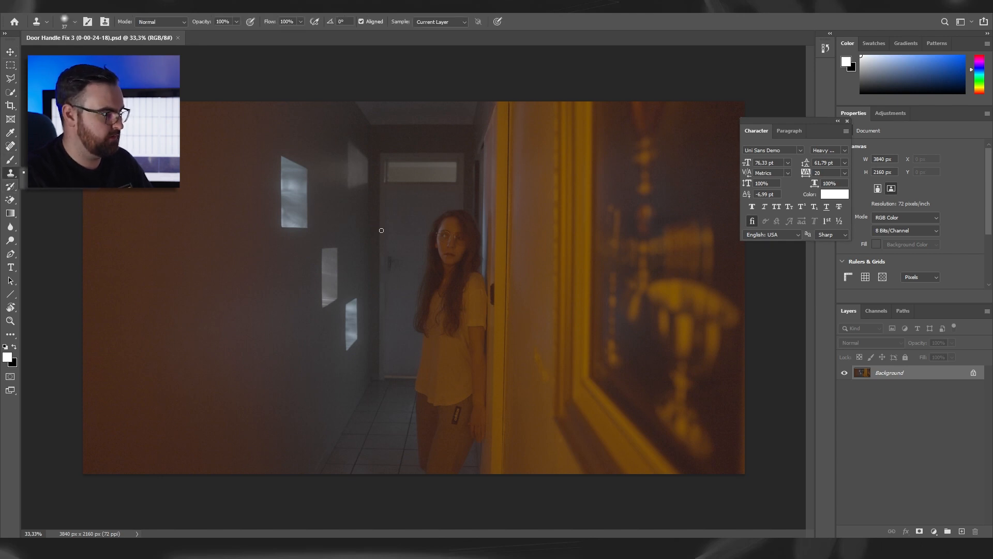
key("ctrl+plus")
key("ctrl+plus")
key("ctrl+plus")
key("ctrl+plus")
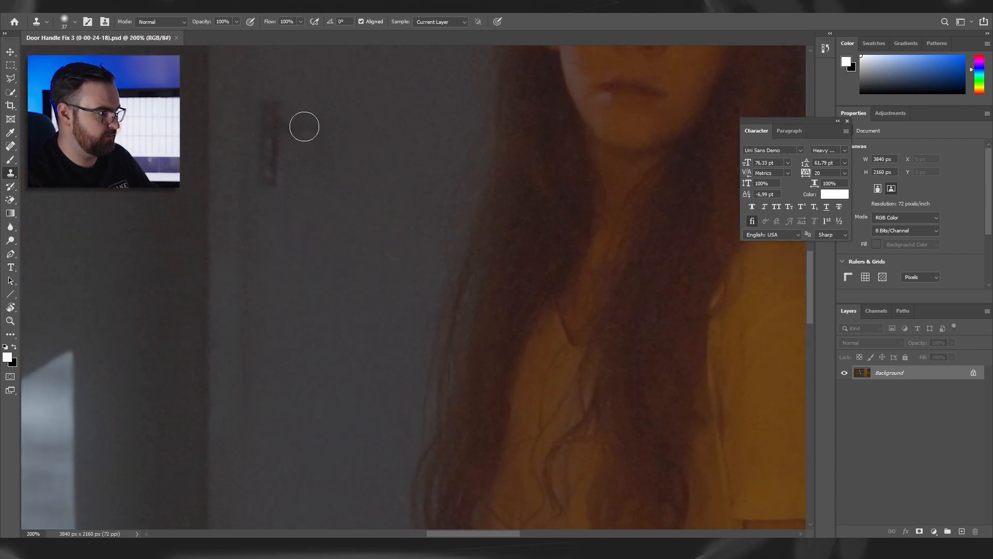
left_click_drag(304, 126, 547, 248)
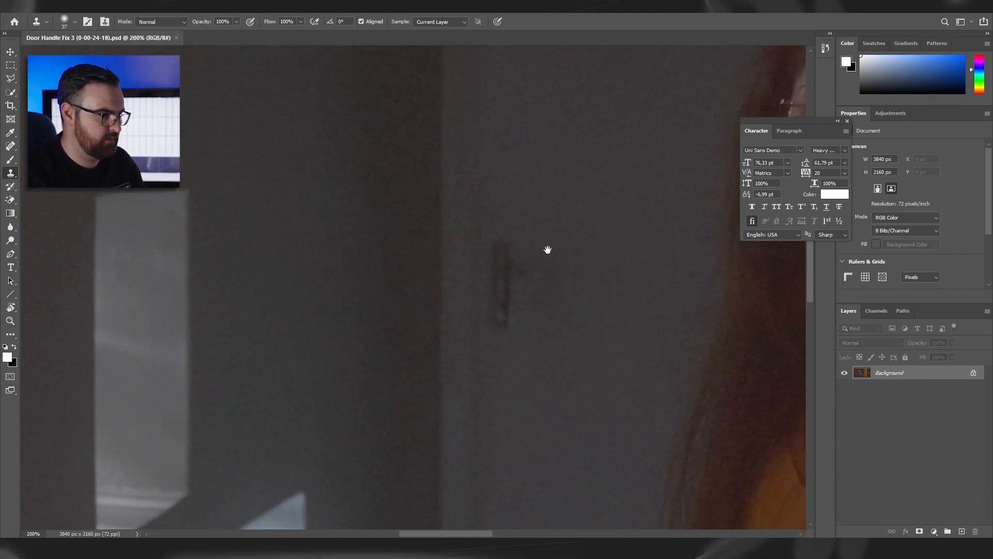
left_click(526, 185, "alt")
mouse_move(514, 235)
left_mouse_down()
mouse_move(503, 242)
mouse_move(537, 267)
left_mouse_up()
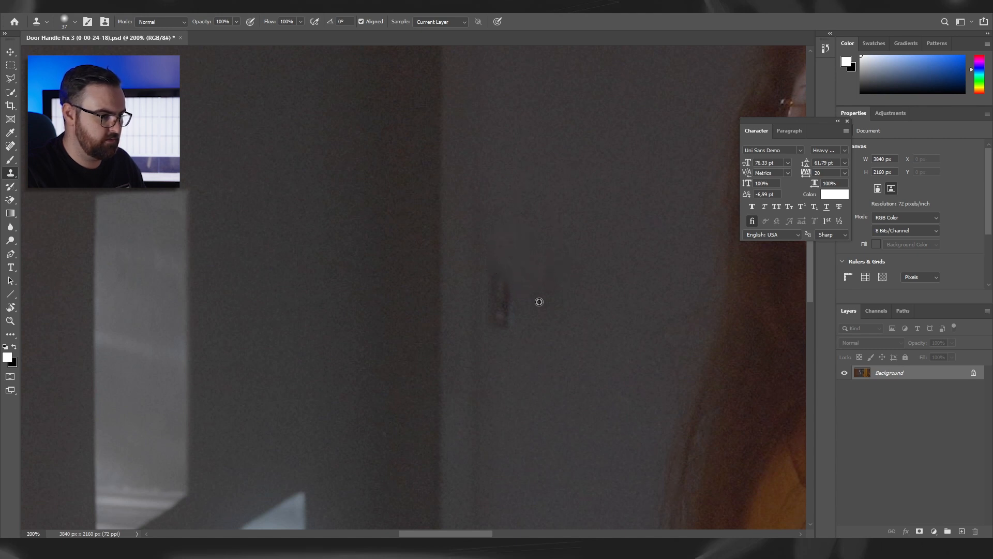
- Clone clean door surface over the remaining lower part of the handle plate and blend the retouched area
left_click(513, 322, "alt")
mouse_move(512, 322)
left_mouse_down()
mouse_move(510, 292)
mouse_move(555, 293)
left_mouse_up()
mouse_move(491, 288)
left_mouse_down()
mouse_move(490, 269)
mouse_move(492, 292)
mouse_move(510, 299)
mouse_move(508, 251)
left_mouse_up()
key("ctrl+minus")
key("ctrl+minus")
key("ctrl+minus")
key("ctrl+minus")
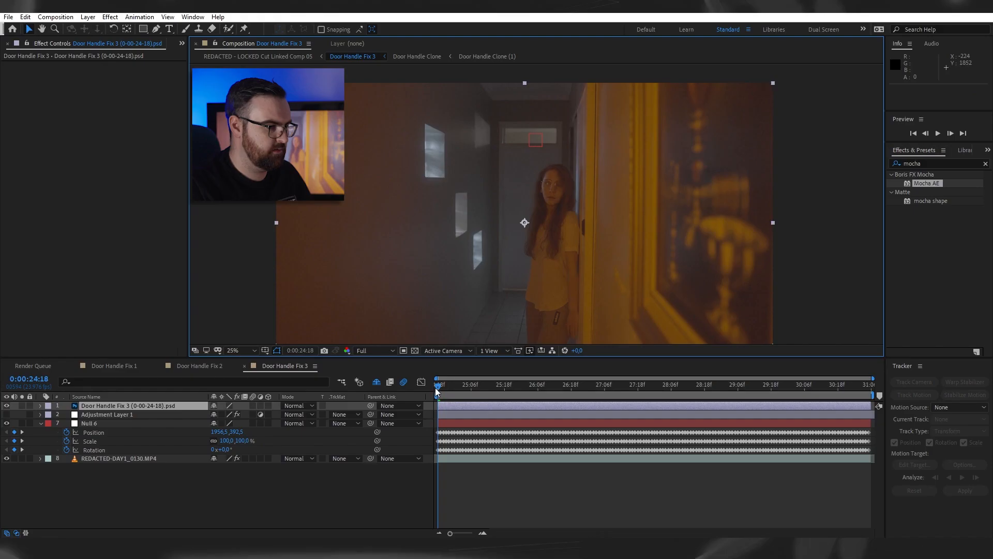
- In After Effects, mask the PSD layer with a rectangle around the retouched handle area at 0:00:24:18
left_click_drag(438, 398, 381, 416)
key("q")
scroll(491, 124, "up", 2)
left_click_drag(455, 191, 507, 253)
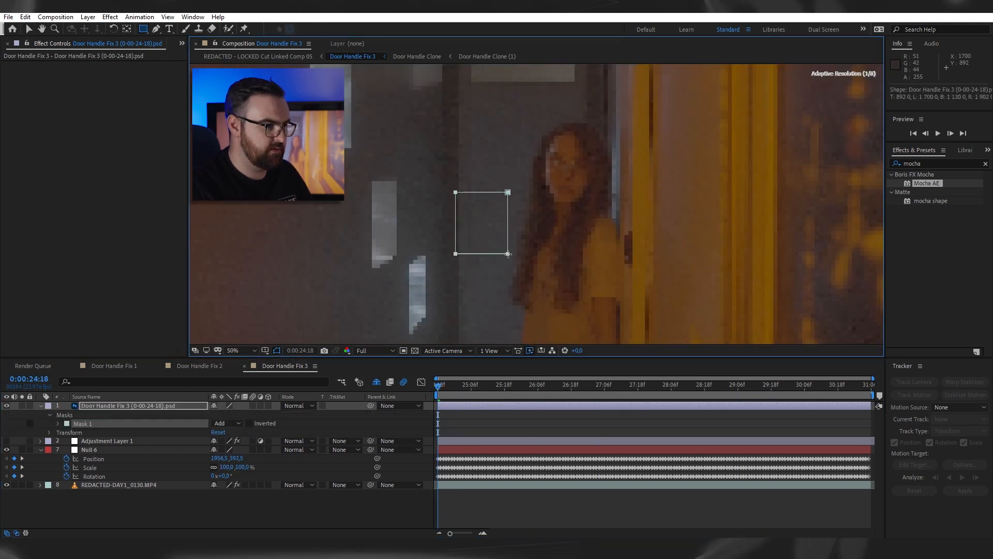
key("v")
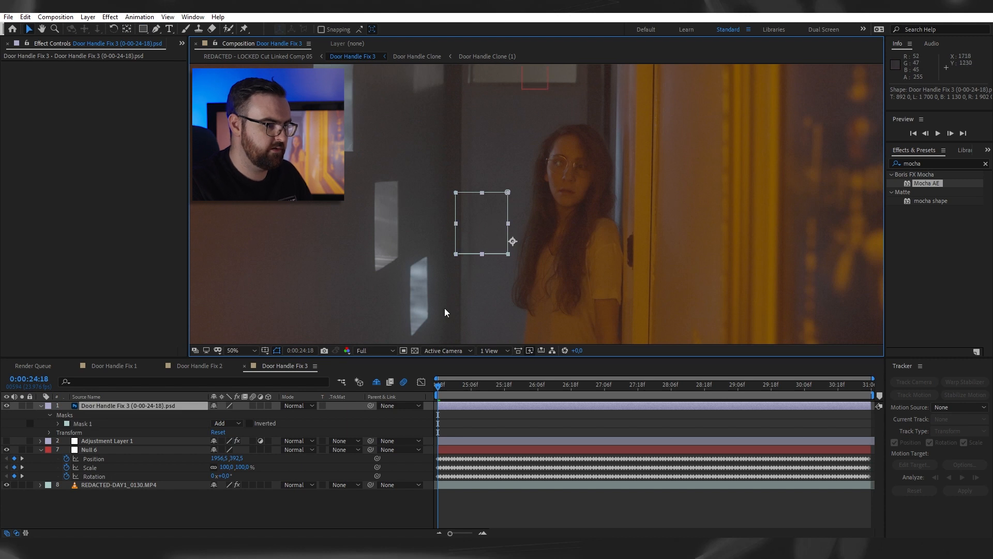
- Parent the masked PSD layer to Null 6 and play back the shot to check how the patch follows the door
left_click(134, 406)
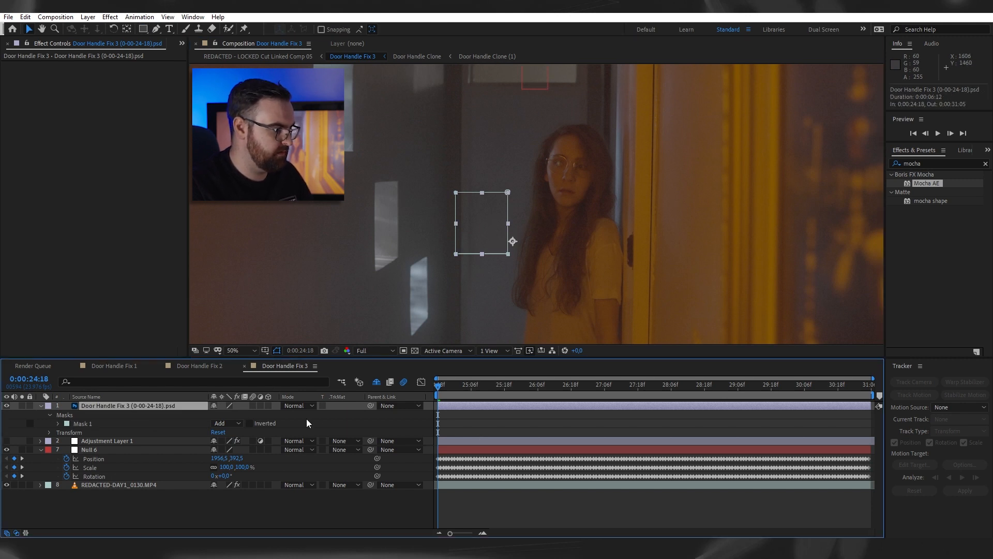
left_click_drag(371, 406, 138, 446)
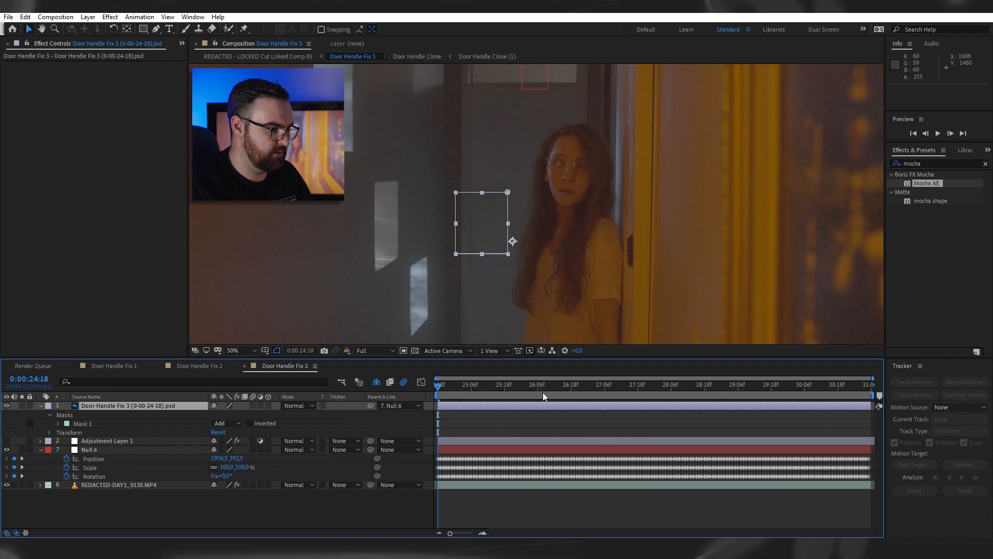
left_click_drag(443, 383, 603, 397)
key("space")
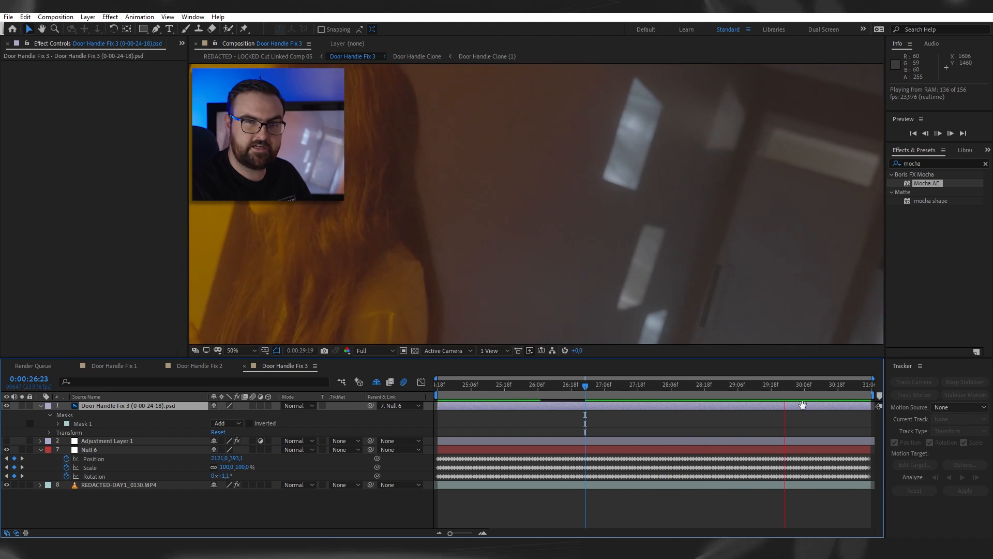
key("space")
key("Home")
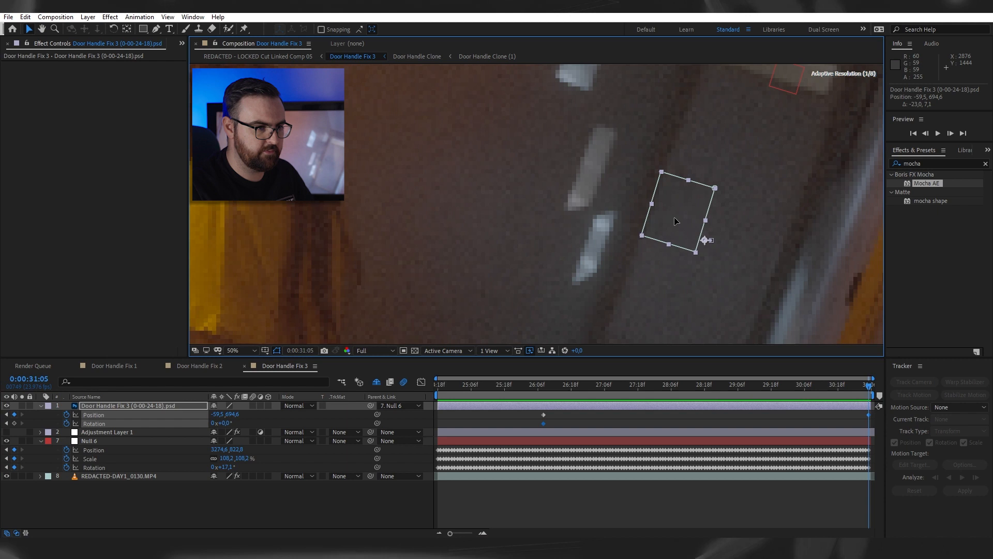
- At 0:00:31:05, realign the PSD patch over the tilted door by nudging its position and setting its rotation to 4°
scroll(678, 222, "up", 2)
left_click_drag(791, 212, 788, 210)
key("u")
key("r")
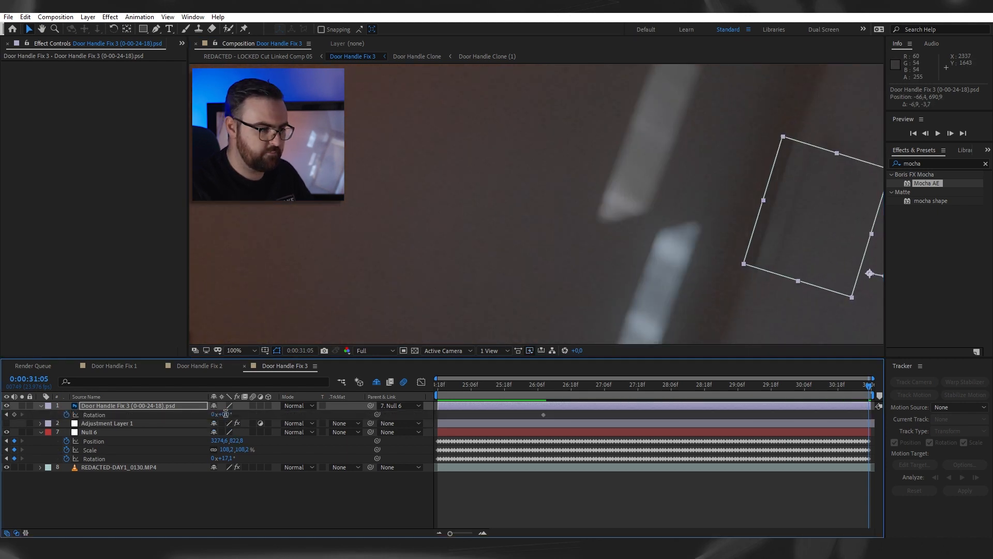
key("Up")
key("Up")
key("Up")
key("Up")
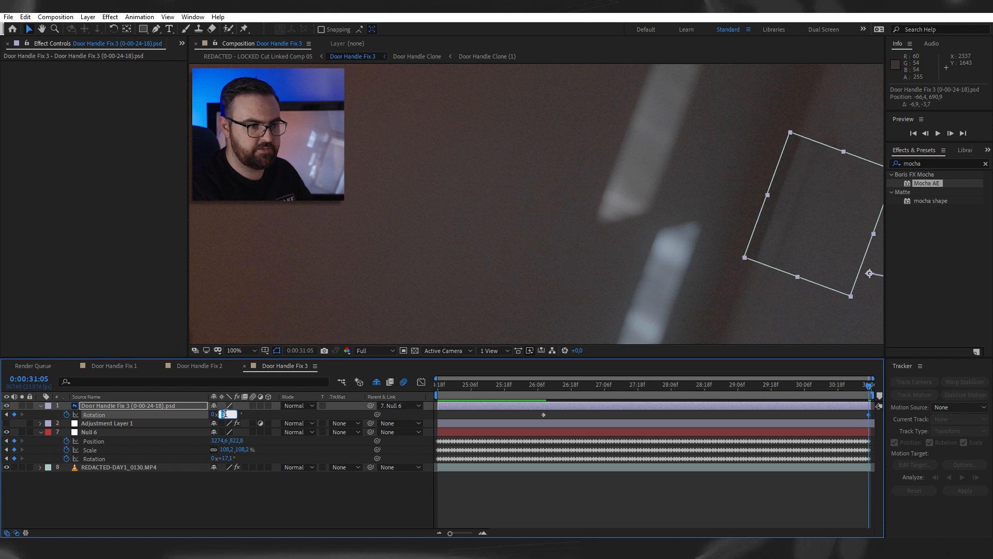
key("Return")
left_click_drag(836, 236, 833, 237)
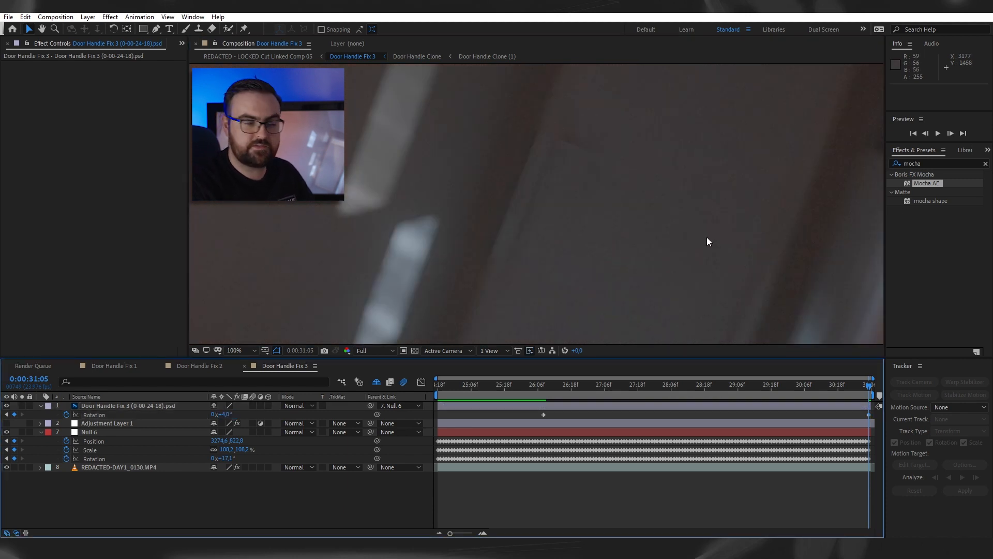
left_click(574, 199)
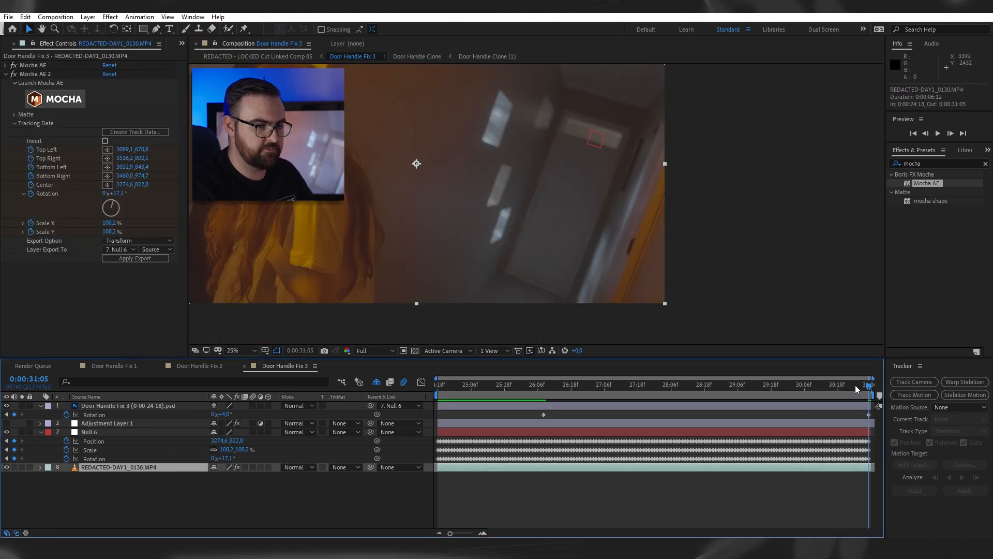
- Move to 0:00:27:08 and apply Fast Box Blur to the PSD patch layer
left_click_drag(855, 385, 611, 405)
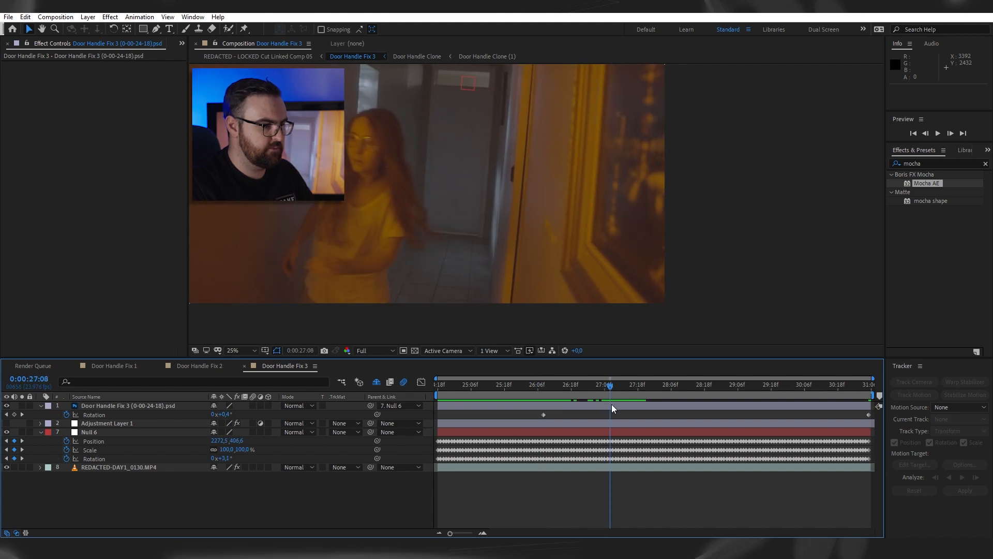
left_click(625, 406)
left_click(930, 162)
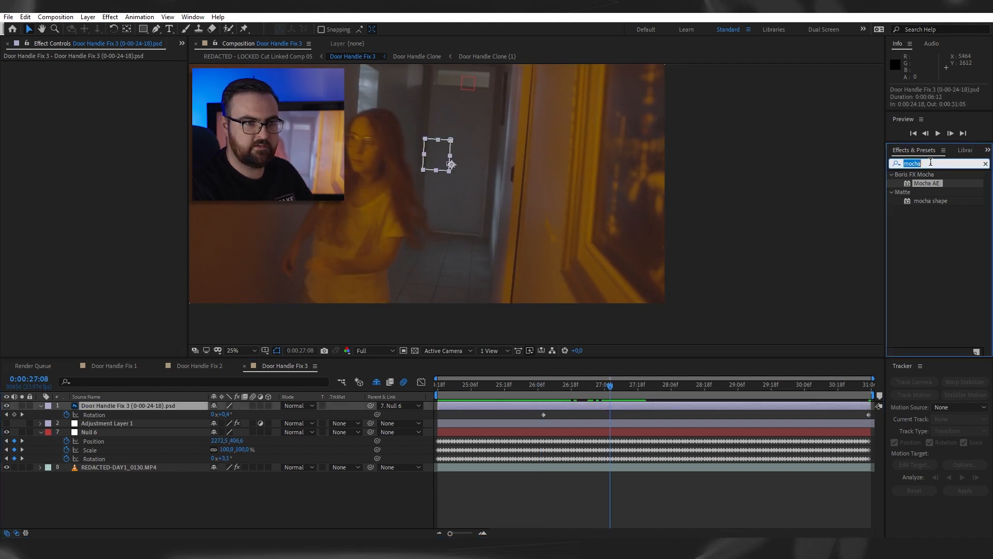
type("fast")
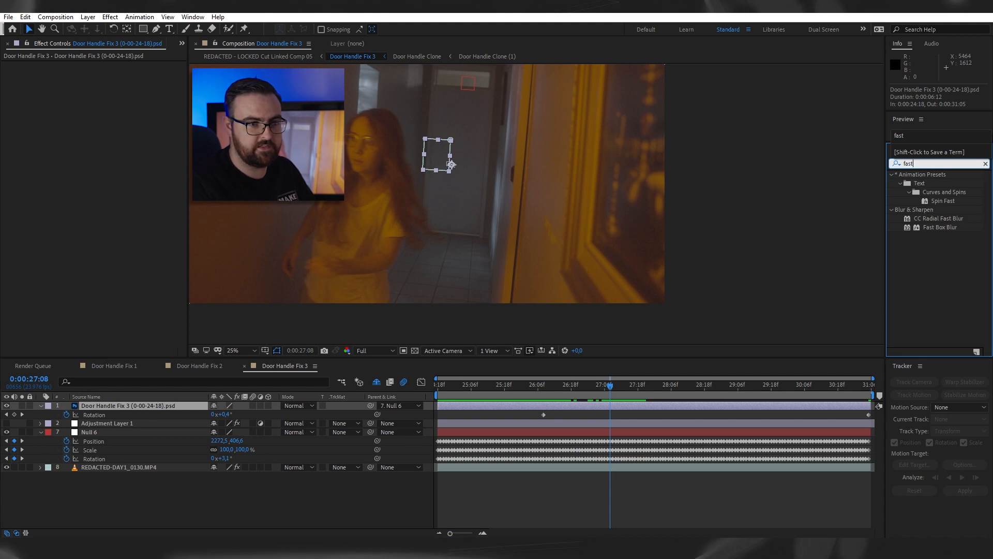
double_click(947, 228)
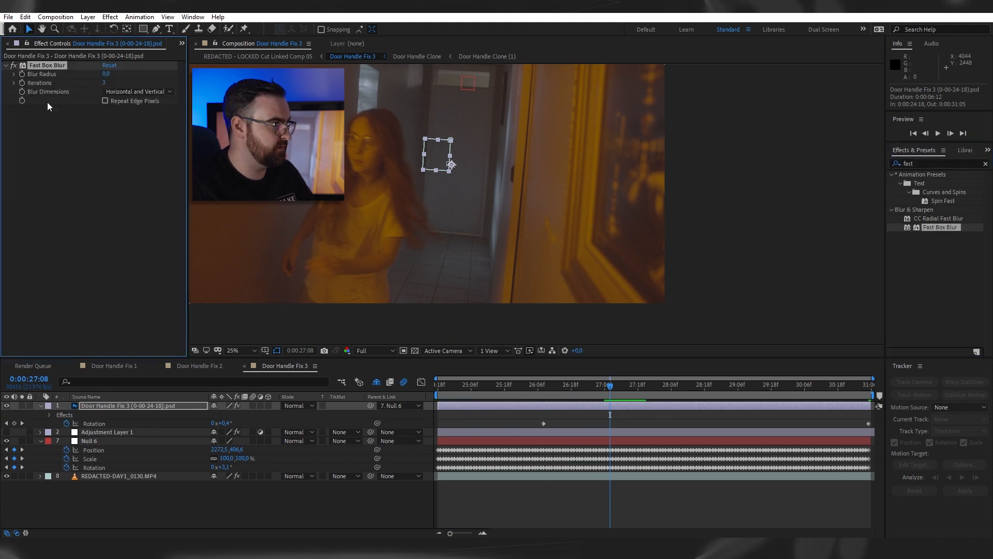
- Set the patch's Blur Radius to 6 at 0:00:30:09 to match the softer footage
left_click_drag(628, 393, 814, 403)
left_click_drag(108, 75, 115, 74)
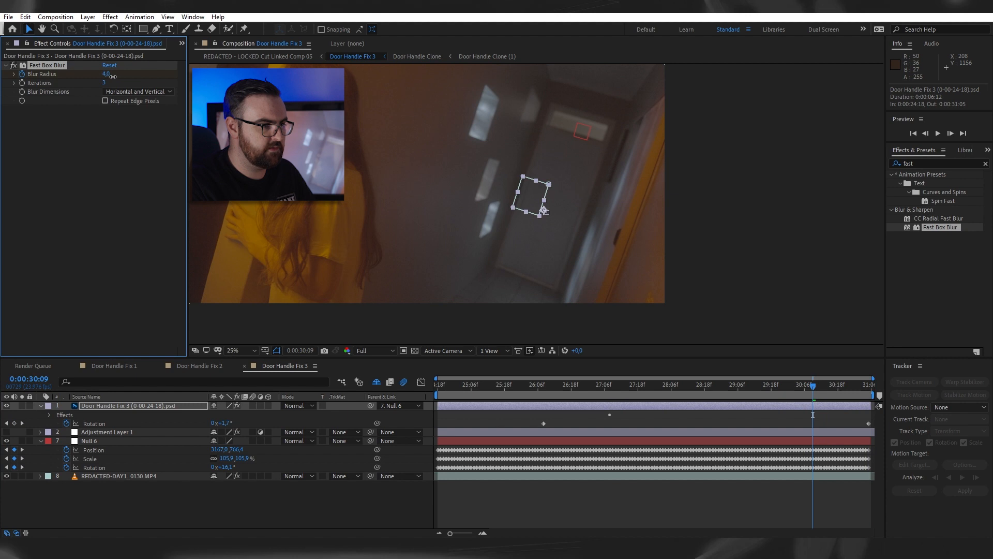
left_click(595, 488)
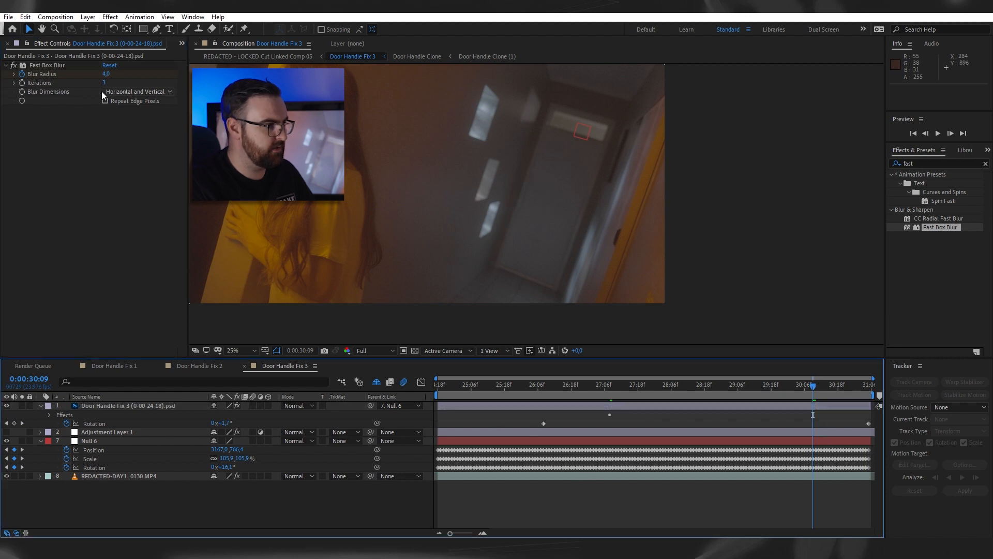
left_click(105, 75)
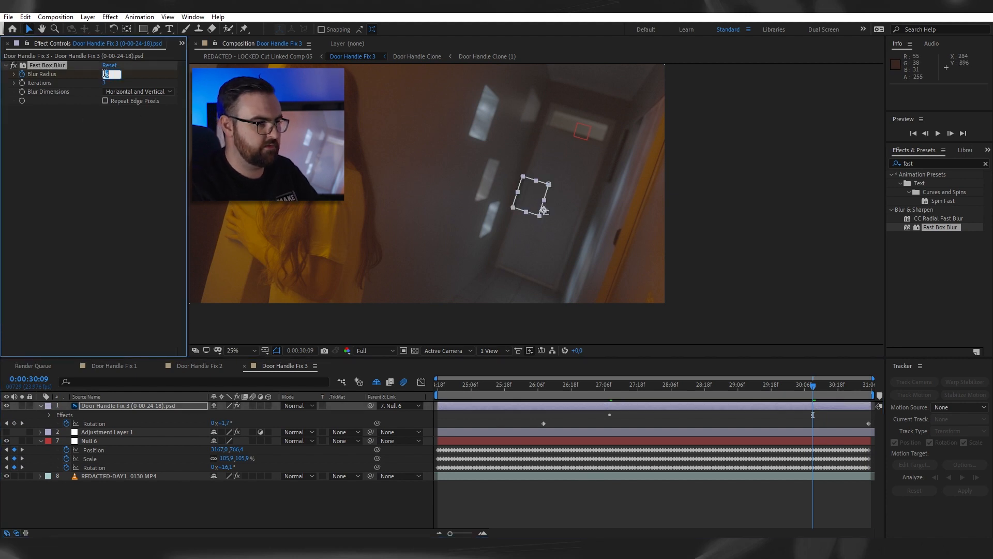
type("6")
left_click(715, 514)
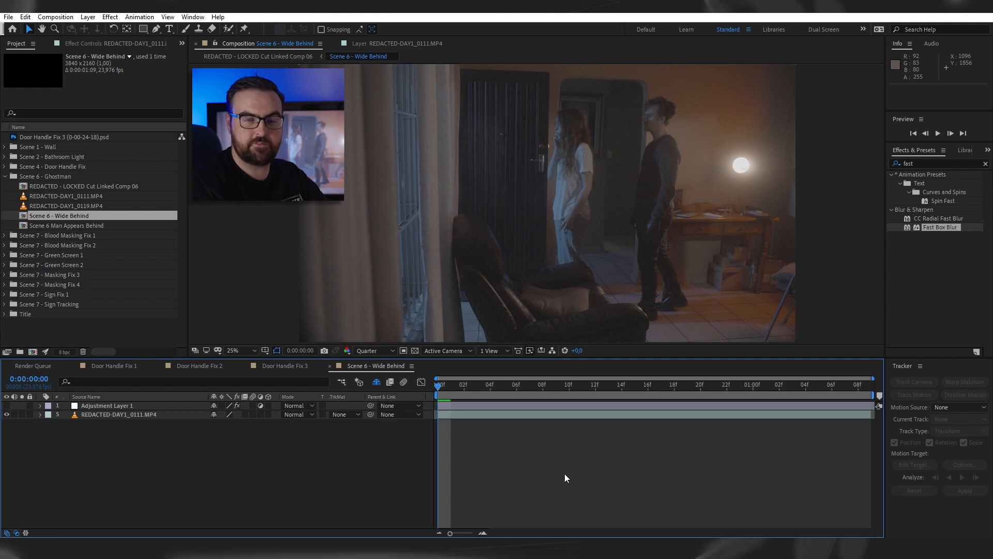
- Scrub through the Scene 6 - Wide Behind shot and open REDACTED-DAY1_0111.MP4 in its layer view at an empty-room frame, 1:17:46:19
left_click_drag(444, 396, 778, 395)
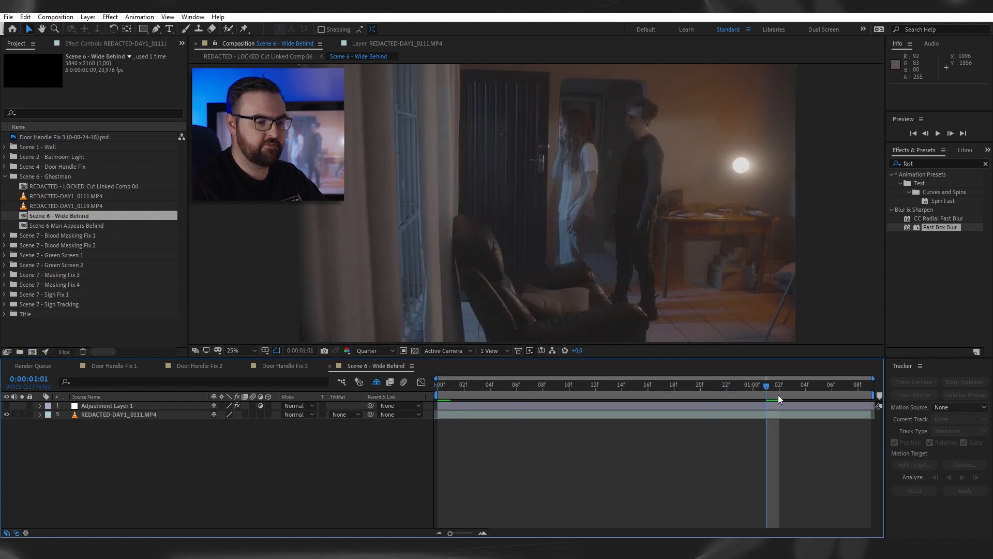
left_click(716, 399)
double_click(458, 413)
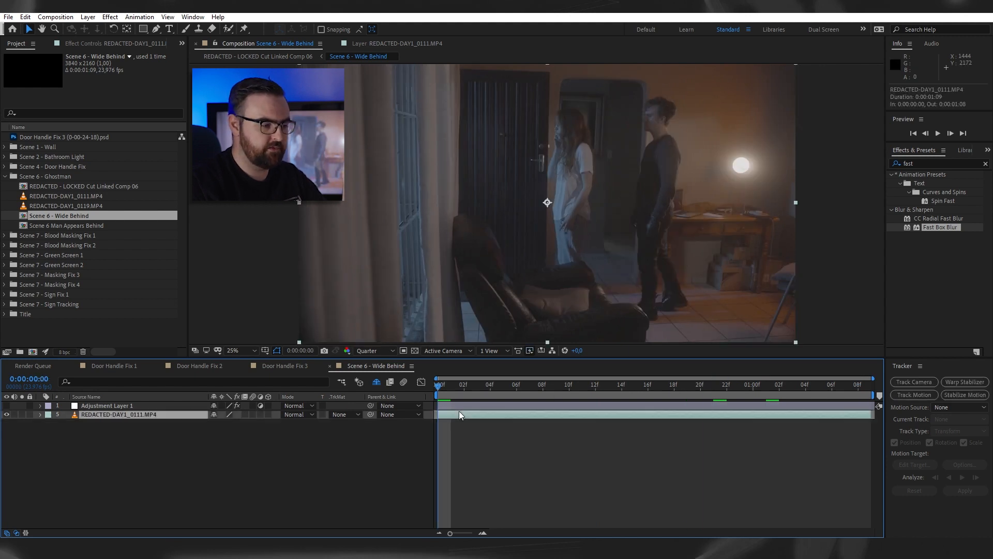
left_click(262, 327)
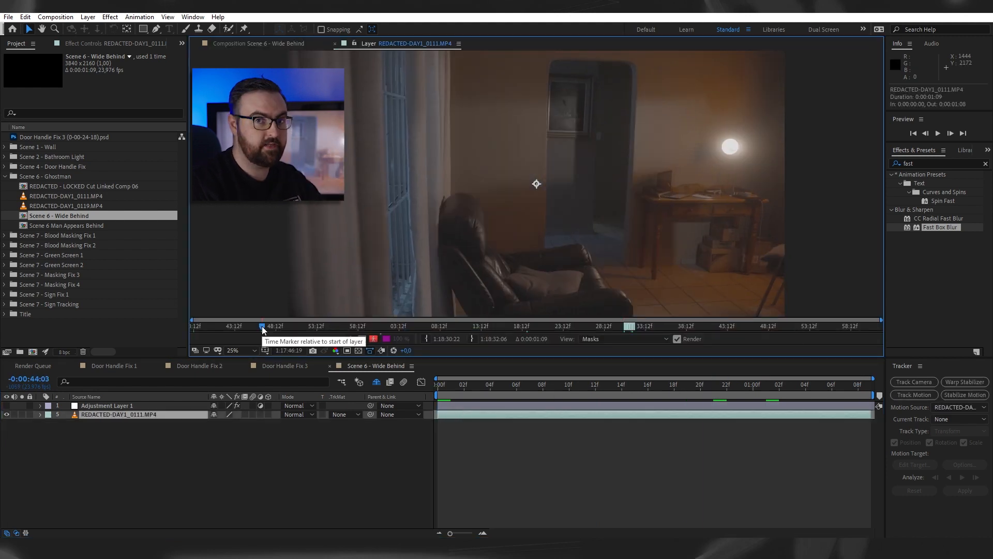
- Scrub through REDACTED-DAY1_0111.MP4 in its layer view to examine the takes with the man and the woman in the room
left_click_drag(263, 328, 316, 327)
left_click_drag(425, 337, 439, 340)
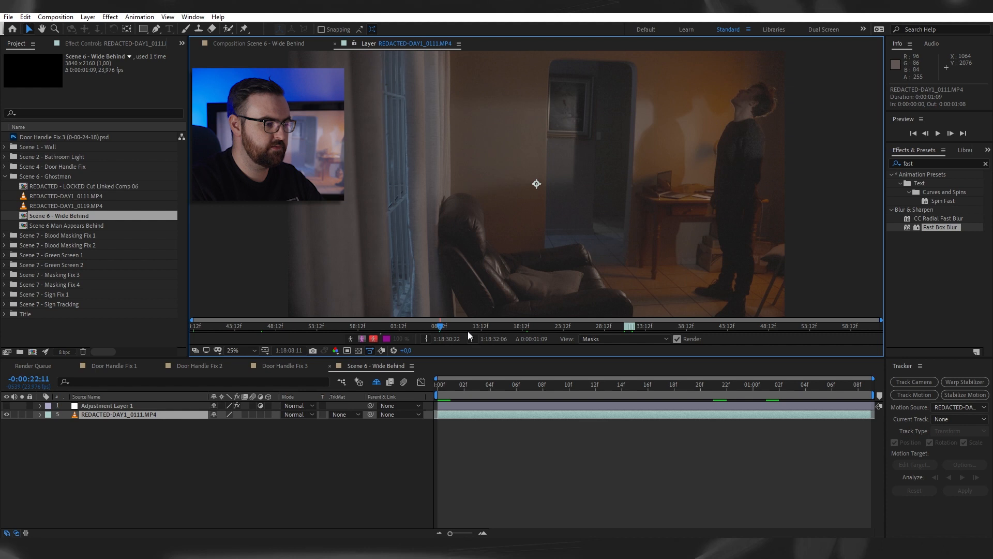
left_click_drag(516, 327, 533, 326)
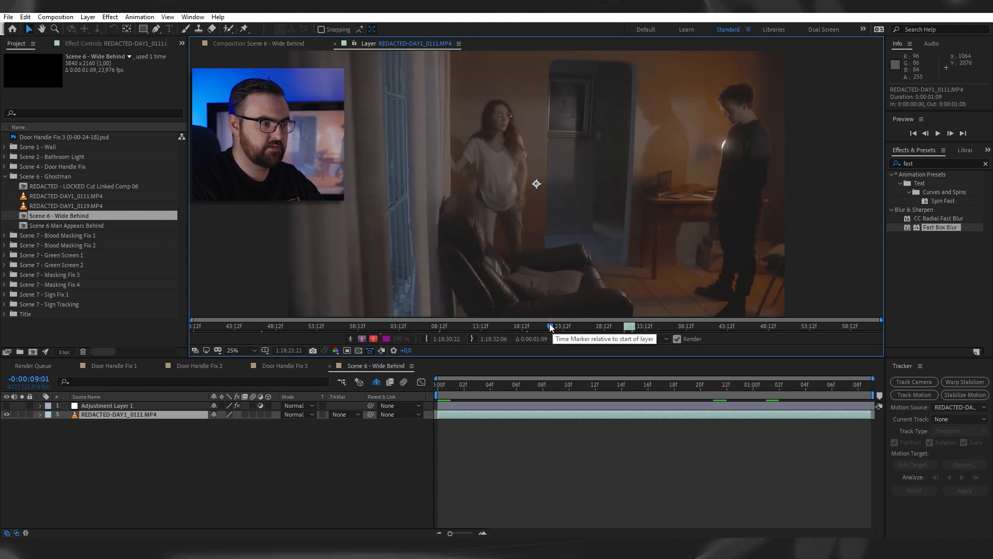
left_click_drag(550, 328, 675, 336)
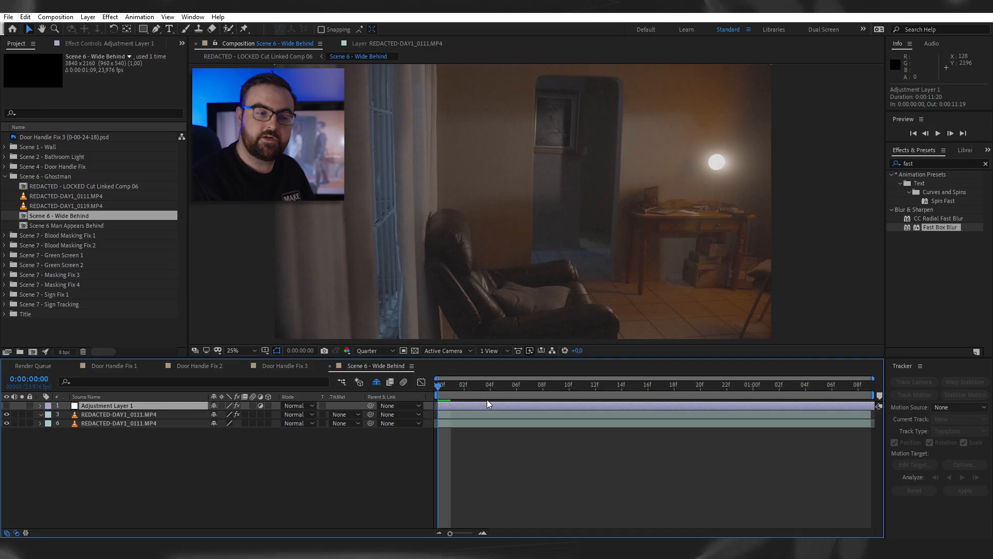
- Mask the upper REDACTED-DAY1_0111.MP4 layer with a rectangle covering the right side of the room from the doorway to the frame edge
scroll(554, 238, "down", 1)
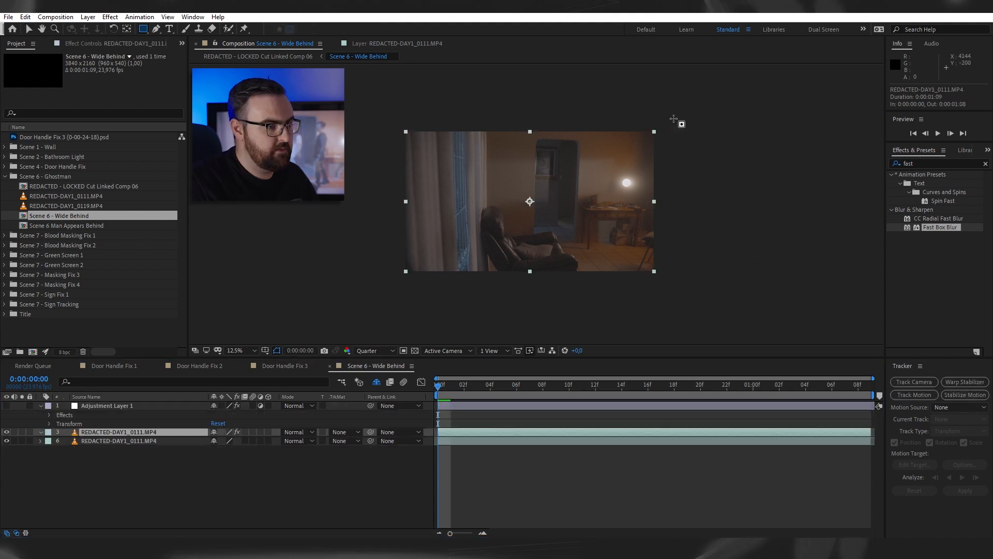
left_click_drag(674, 118, 562, 279)
scroll(583, 261, "up", 1)
scroll(611, 240, "down", 1)
key("v")
left_click(608, 458)
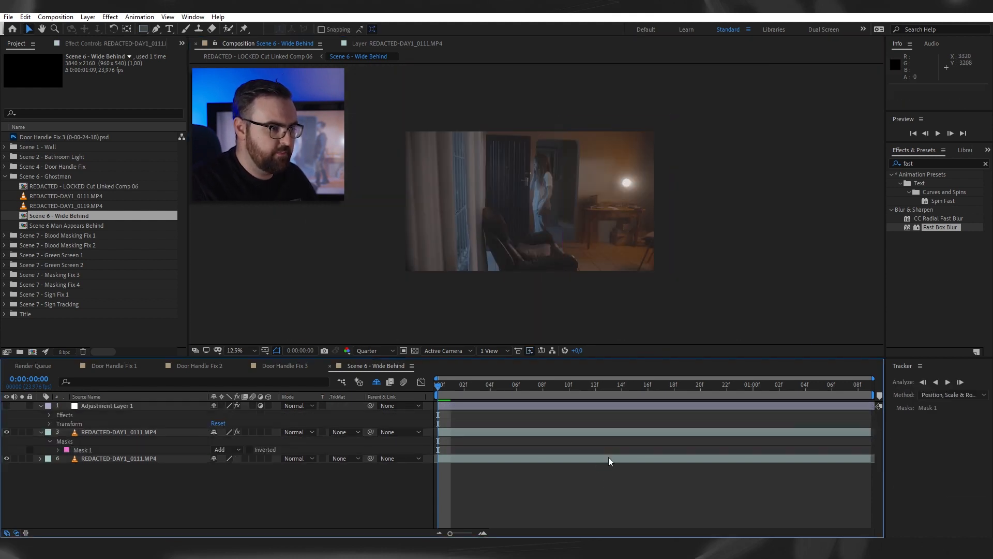
- Examine the mask edge where it crosses the doorway, the armchair and the tiled floor
scroll(566, 261, "up", 1)
left_click_drag(638, 270, 606, 198)
scroll(607, 194, "up", 2)
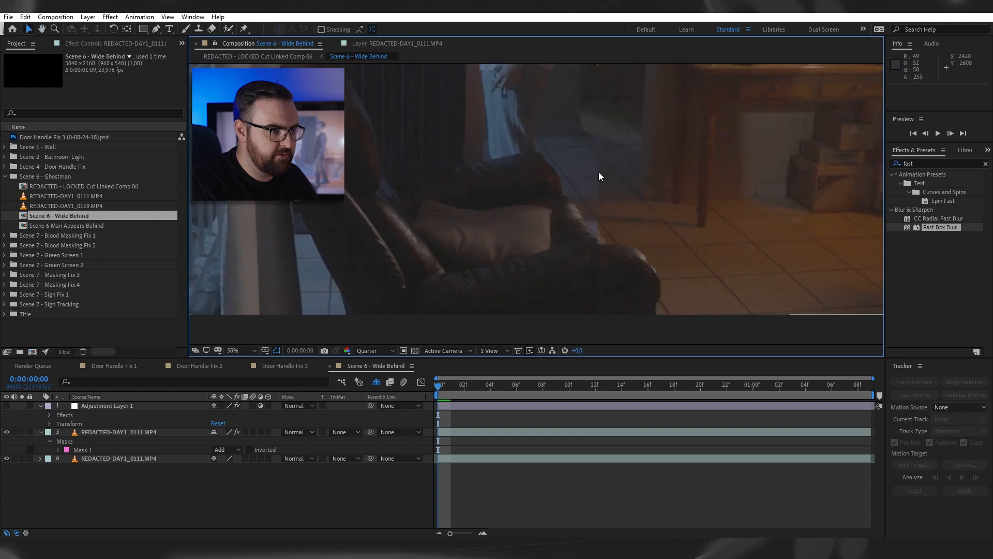
left_click_drag(595, 149, 649, 210)
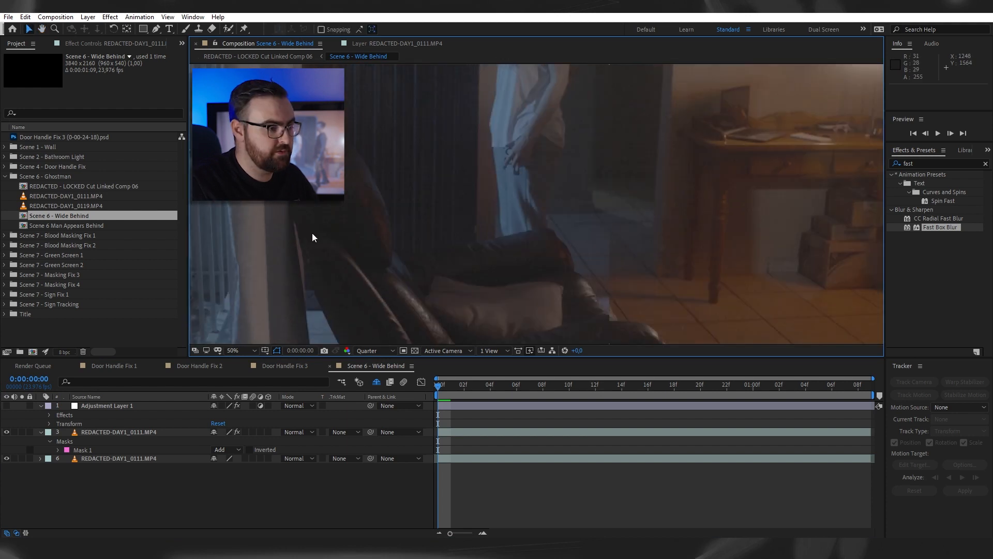
scroll(636, 243, "down", 3)
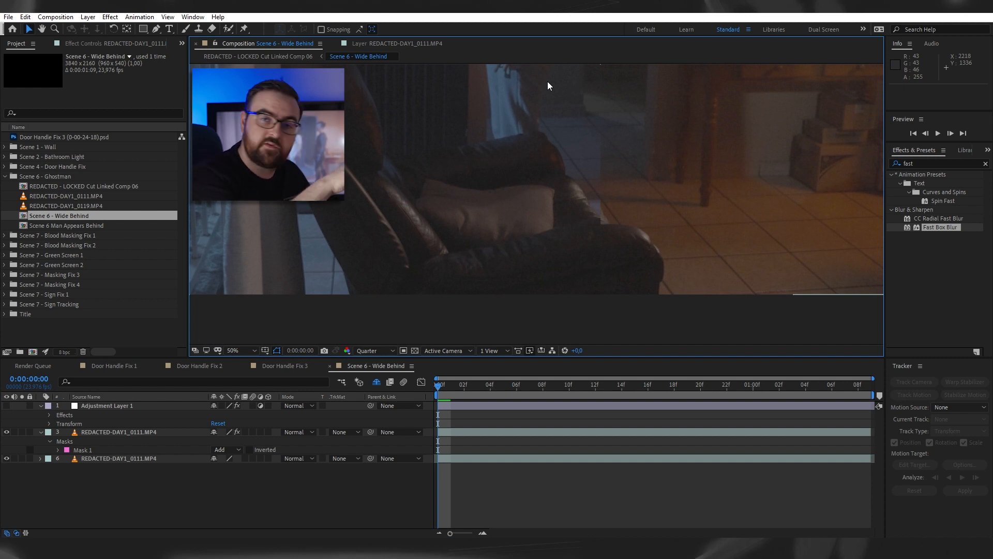
left_click_drag(645, 151, 563, 275)
left_click_drag(561, 86, 542, 366)
- Reshape the mask's inner edge with extra vertices so it runs down the doorway and slants past the armchair to below the frame
key("v")
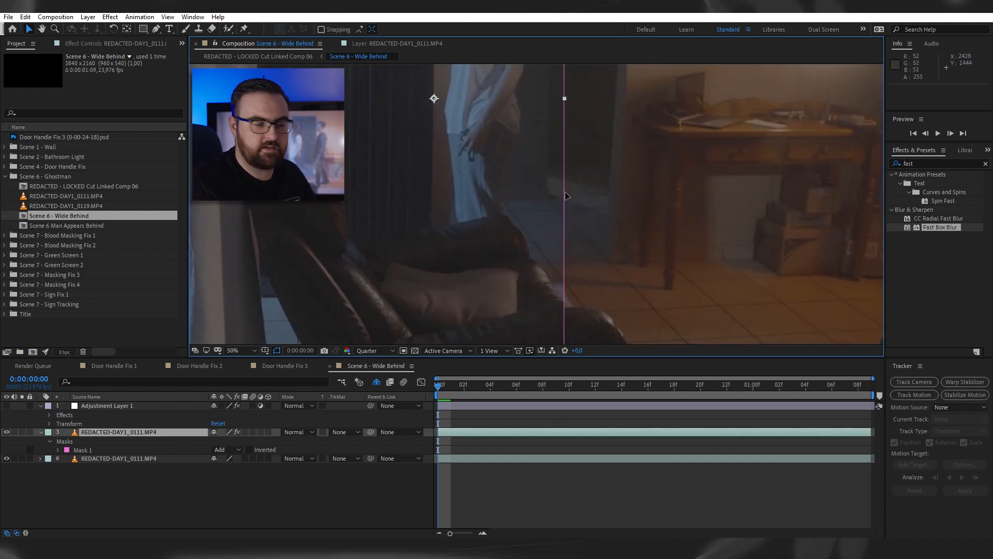
left_click_drag(564, 190, 546, 193)
key("space")
left_click_drag(561, 124, 558, 280)
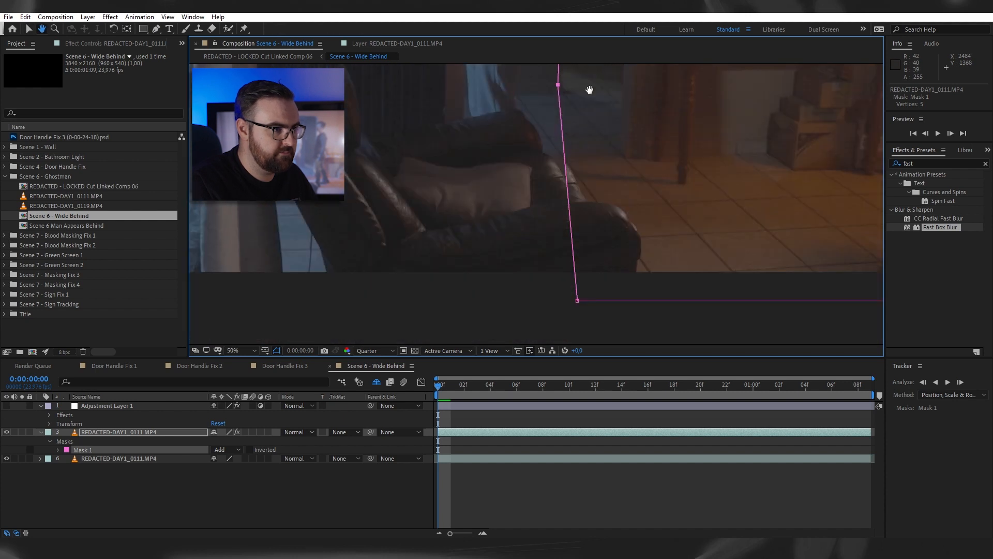
left_click_drag(589, 150, 611, 147)
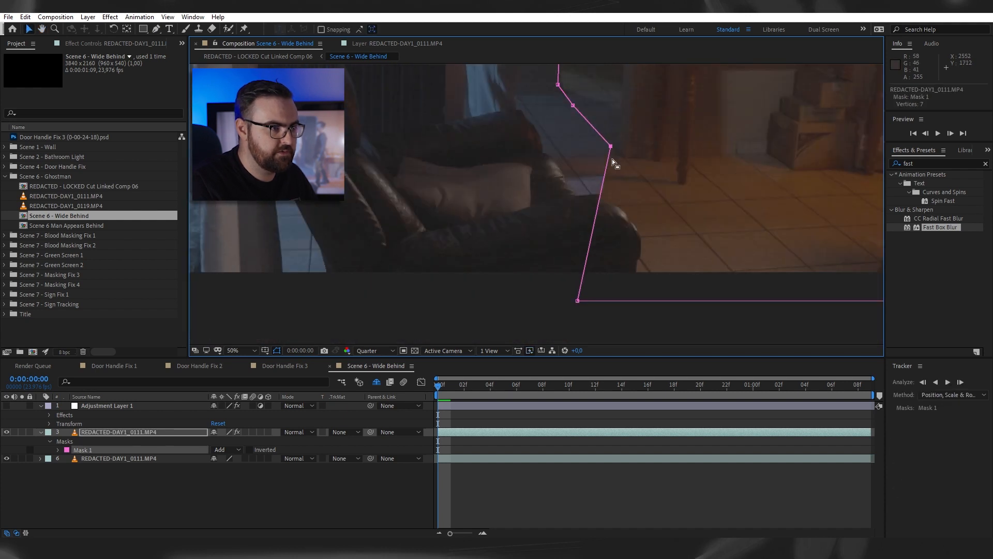
left_click_drag(578, 300, 674, 281)
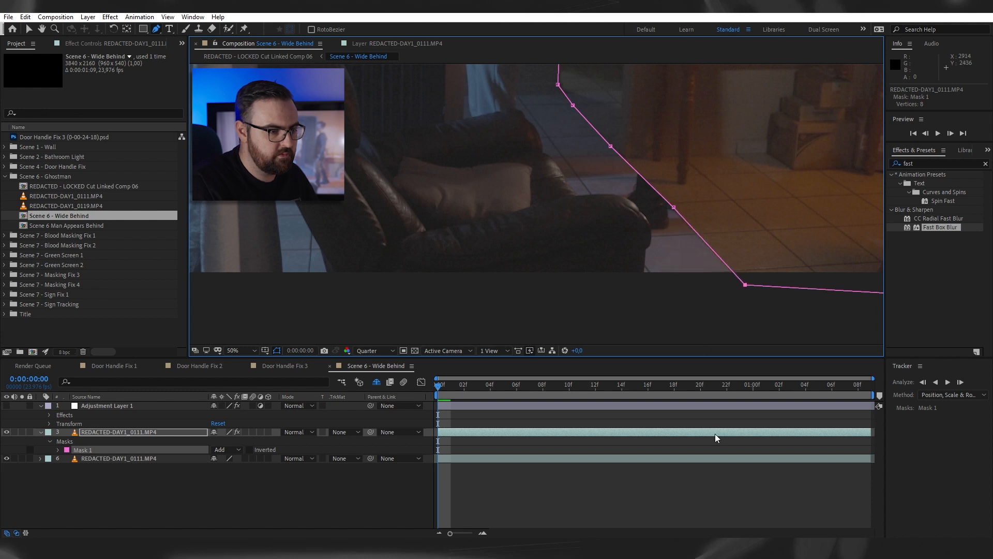
left_click(743, 499)
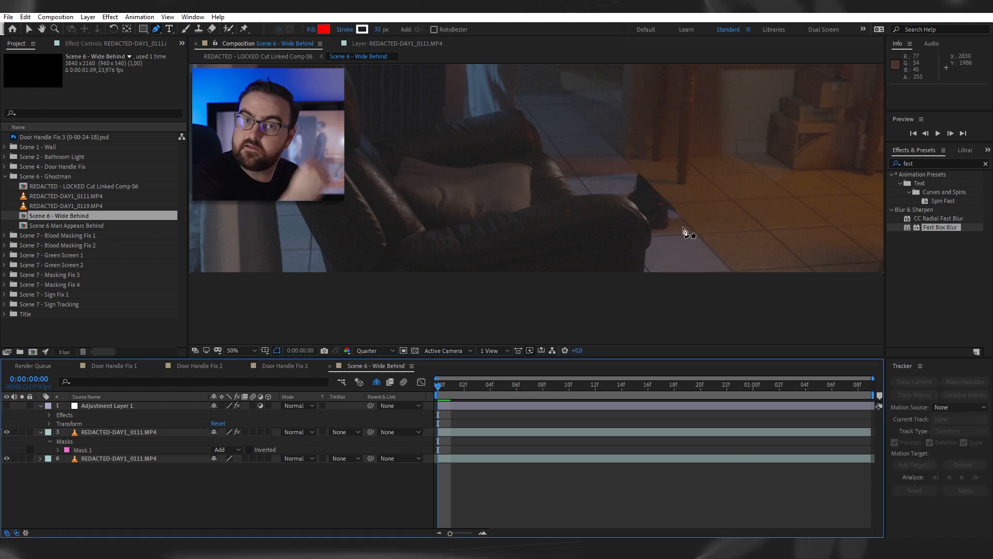
- Duplicate the masked REDACTED-DAY1_0111.MP4 layer and delete Mask 1 from the duplicate
left_click(105, 432)
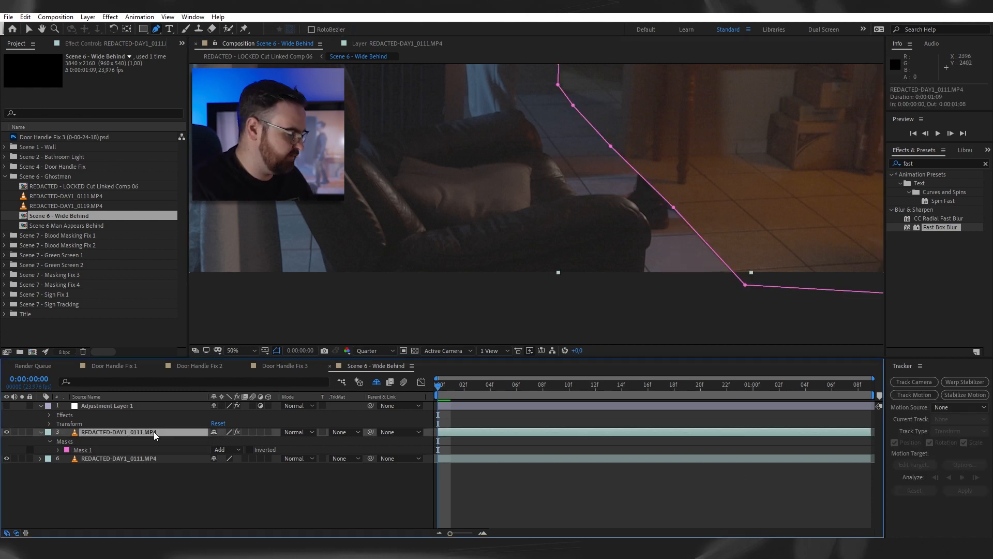
key("ctrl+d")
key("m")
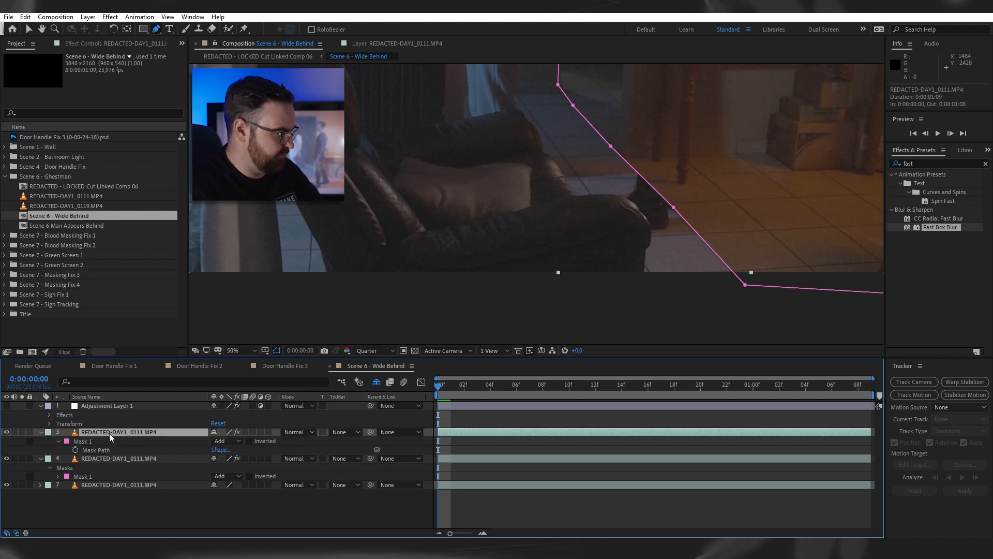
left_click(96, 441)
key("Delete")
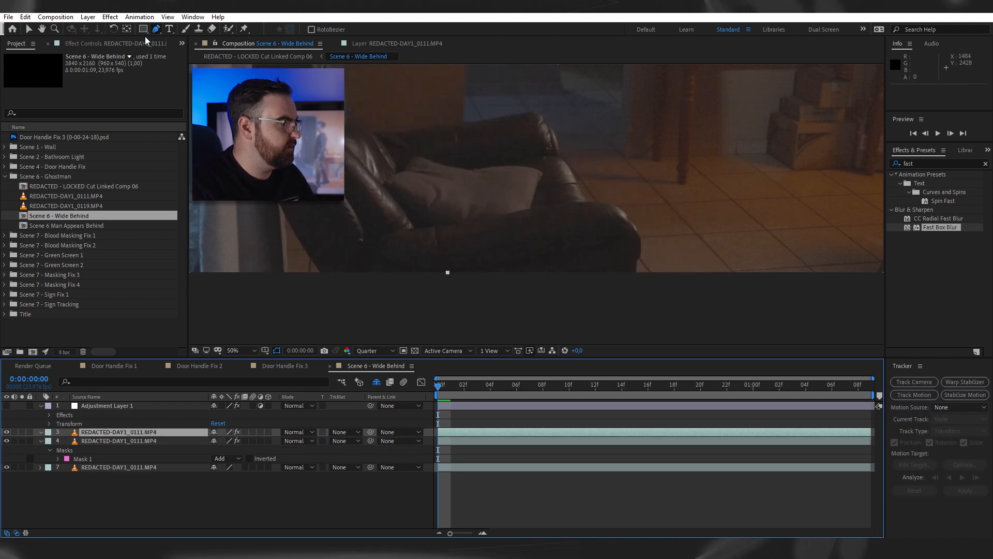
- Draw a small curved pen mask on the duplicate layer over the shadowed floor beside the armchair's arm
left_click_drag(623, 164, 640, 150)
left_click_drag(625, 214, 641, 237)
left_click_drag(660, 247, 673, 237)
left_click_drag(685, 214, 677, 194)
left_click(623, 164)
key("v")
- Refine the small floor mask by moving and adding vertices so it follows the outline of the armchair's arm
scroll(639, 189, "up", 1)
left_click_drag(512, 159, 510, 141)
left_click_drag(470, 203, 396, 142)
left_click_drag(488, 161, 515, 150)
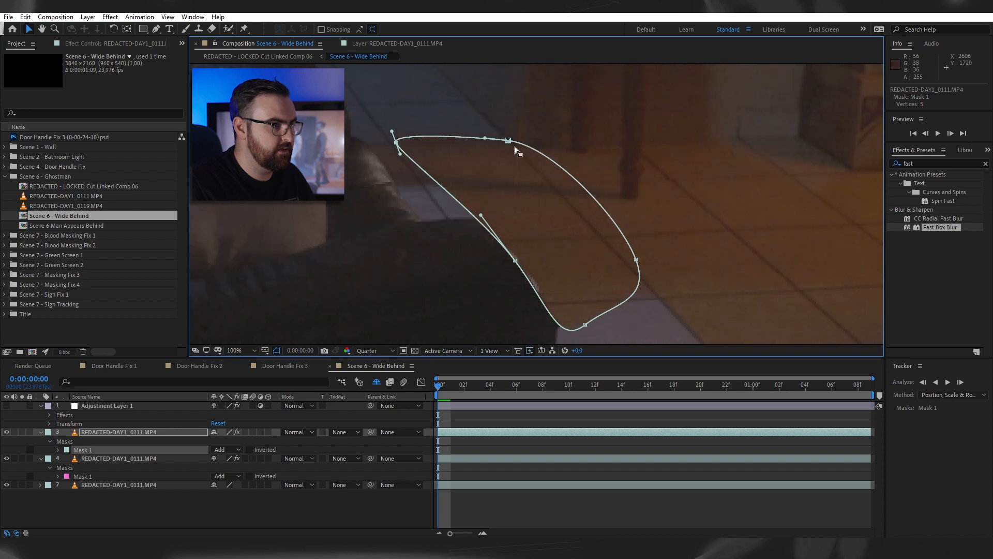
left_click_drag(397, 148, 541, 230)
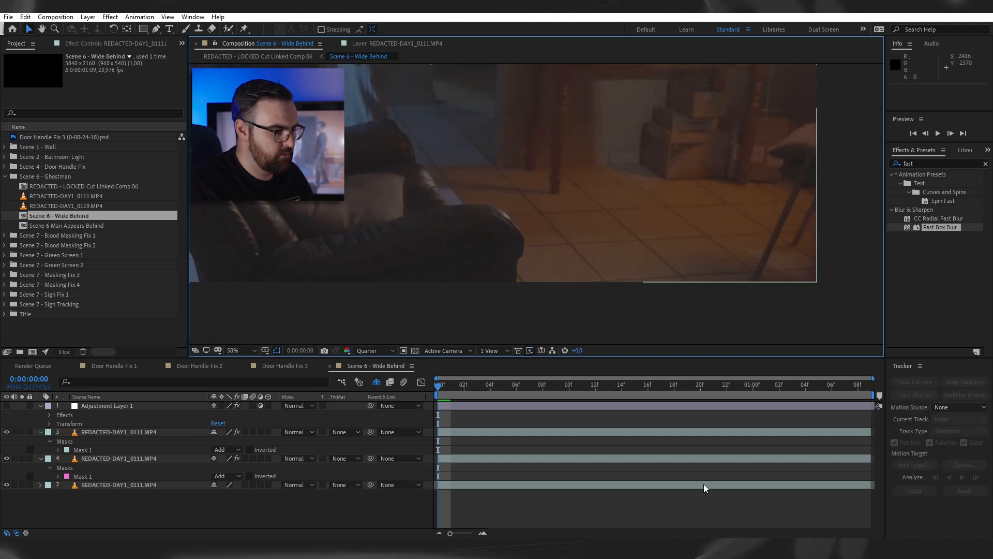
- Set the small floor mask's feather to 5 pixels and check the blended floor beside the armchair
left_click(172, 459)
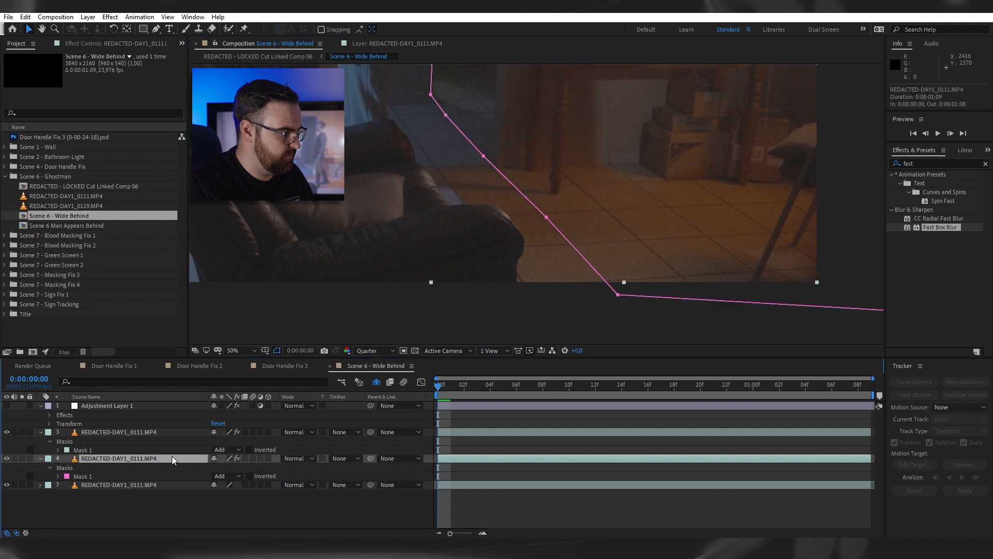
left_click(148, 432)
key("f")
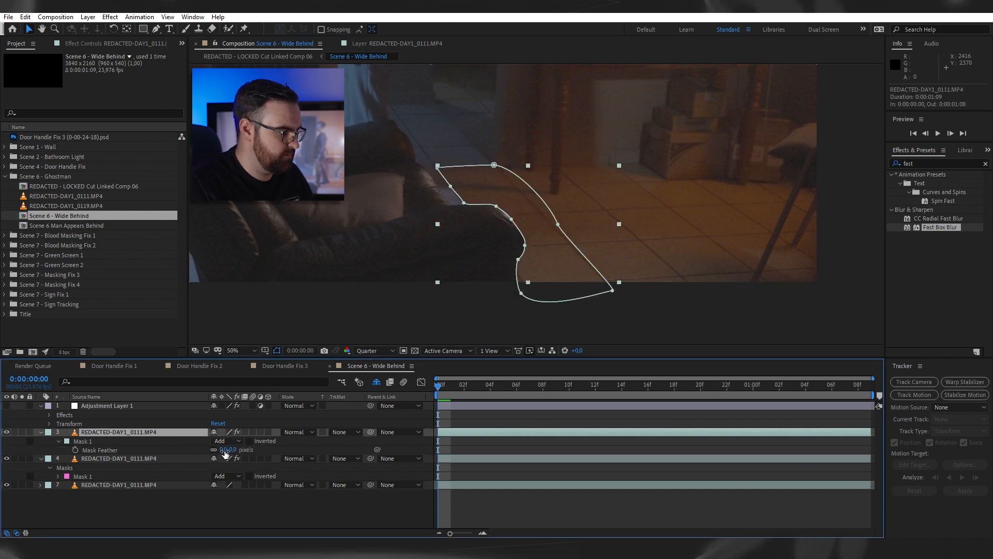
left_click(224, 450)
left_click(488, 502)
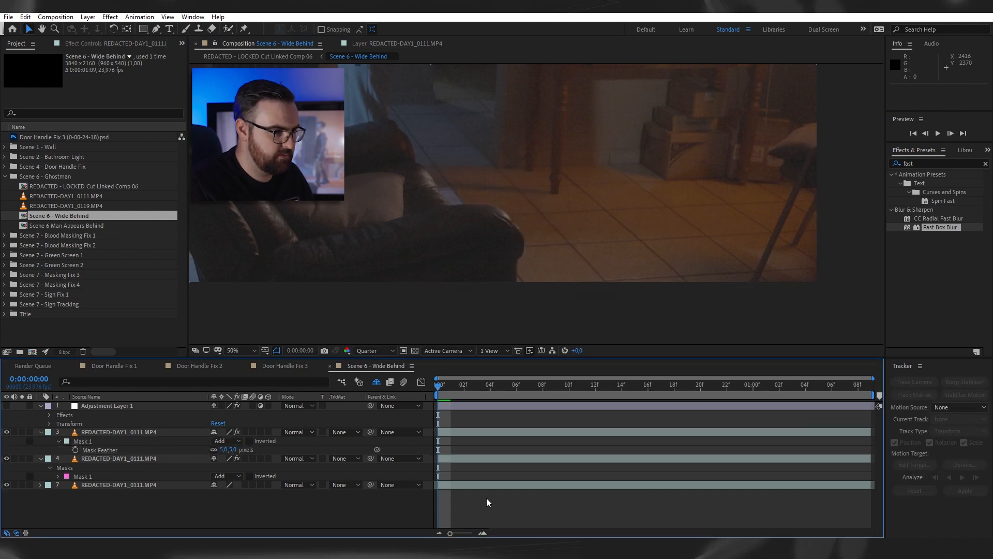
left_click_drag(678, 104, 656, 223)
scroll(612, 179, "down", 2)
left_click_drag(637, 150, 733, 207)
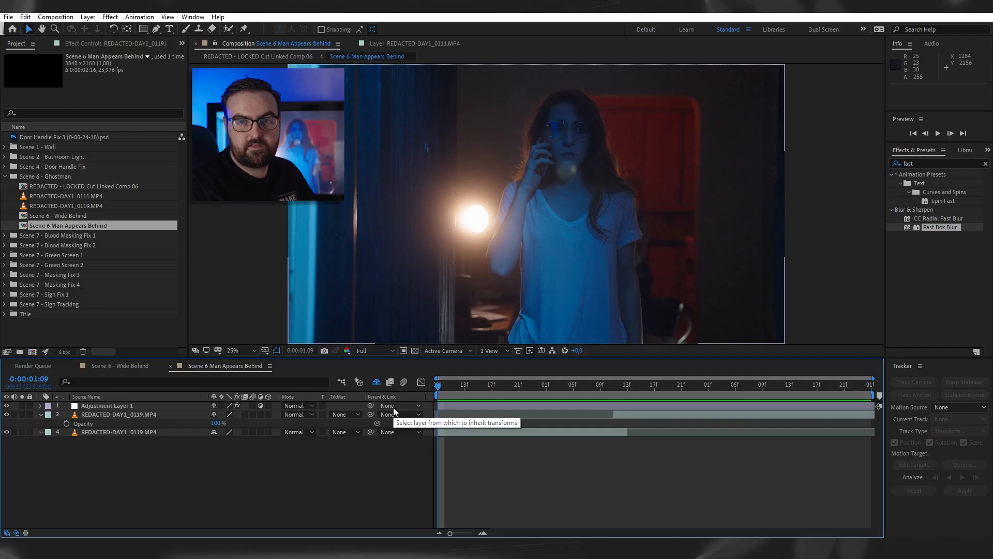
- Play back the Scene 6 Man Appears Behind composition to review the man's appearance behind the woman
key("space")
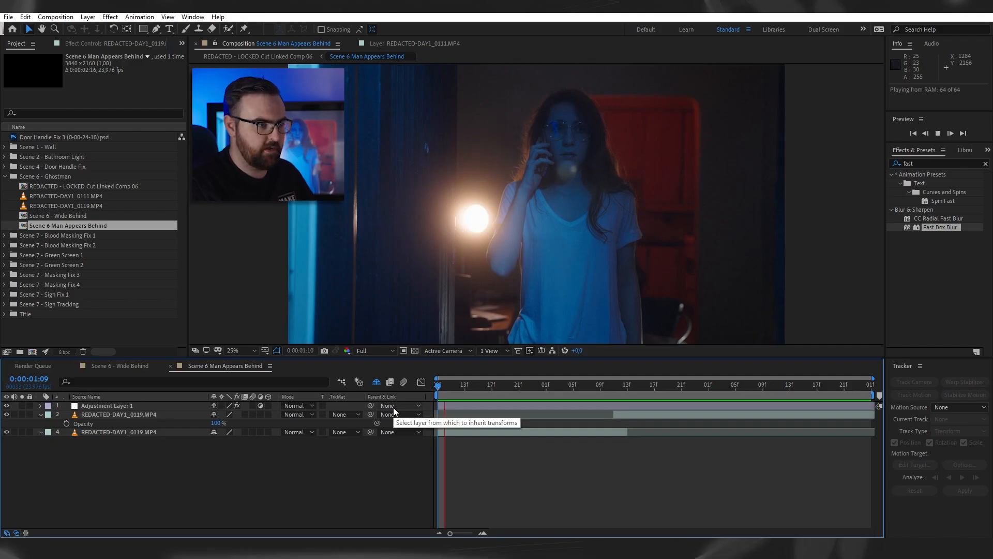
key("space")
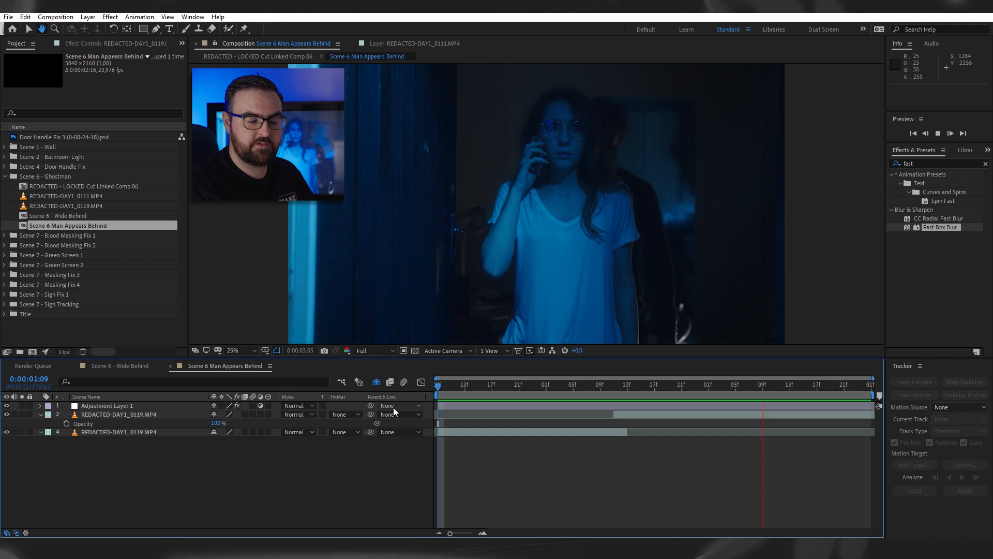
key("space")
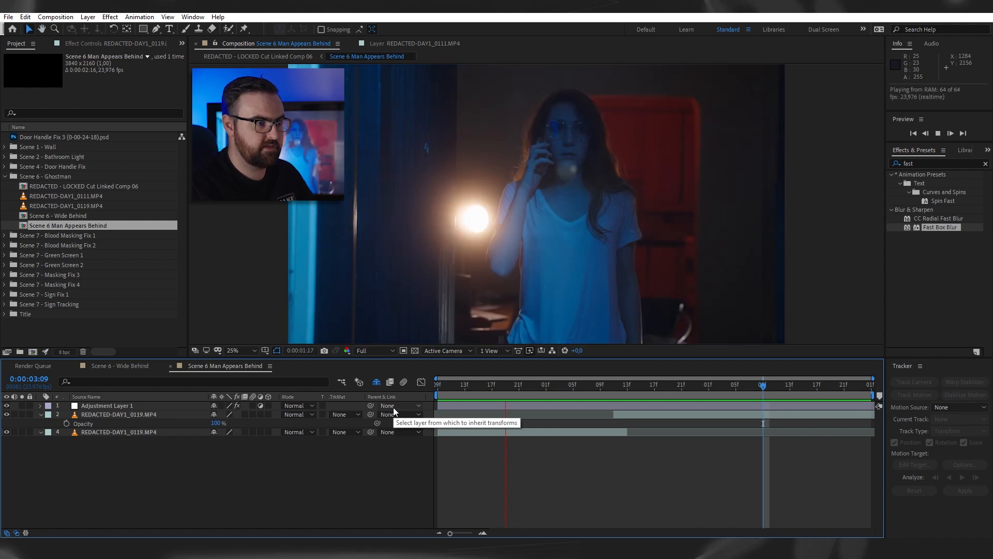
key("space")
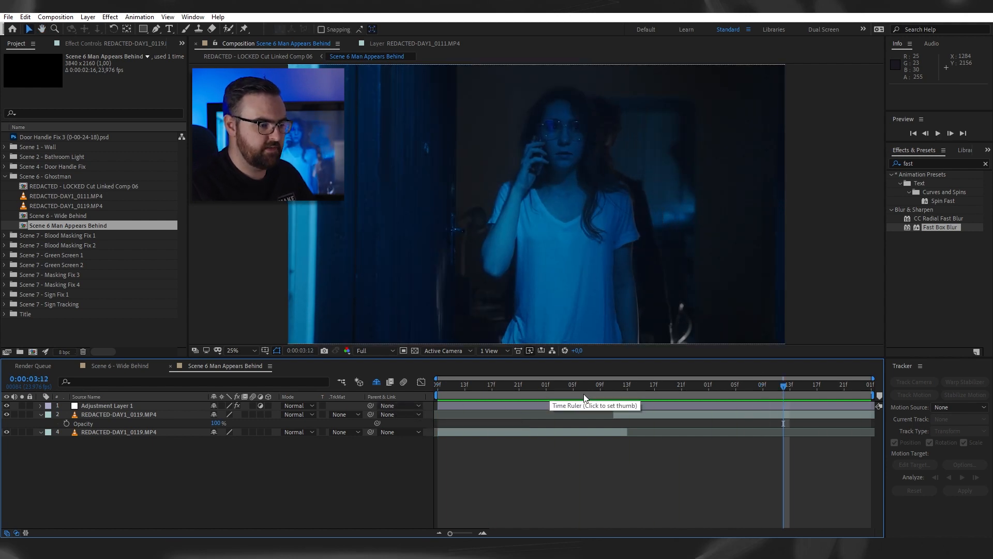
- Scrub around the lighting change at 0:00:02:10 to 0:00:02:11 to compare the frames before and after the man appears
left_click_drag(596, 388, 499, 388)
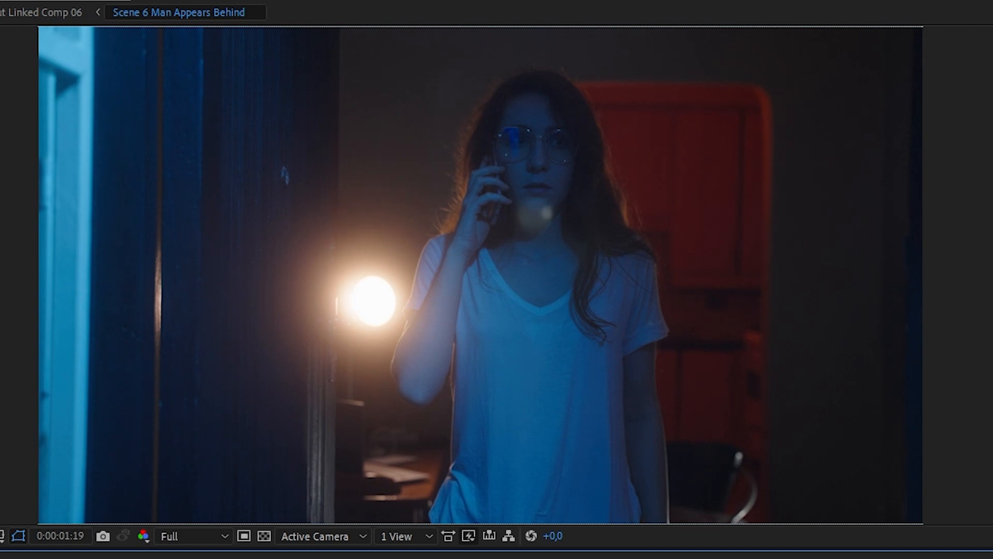
left_click_drag(499, 558, 478, 558)
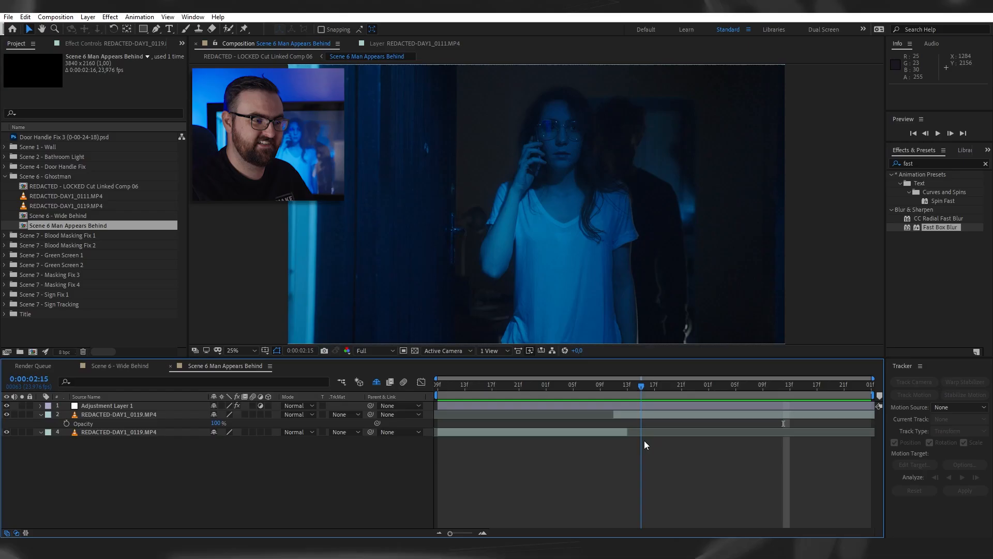
left_click_drag(644, 440, 610, 454)
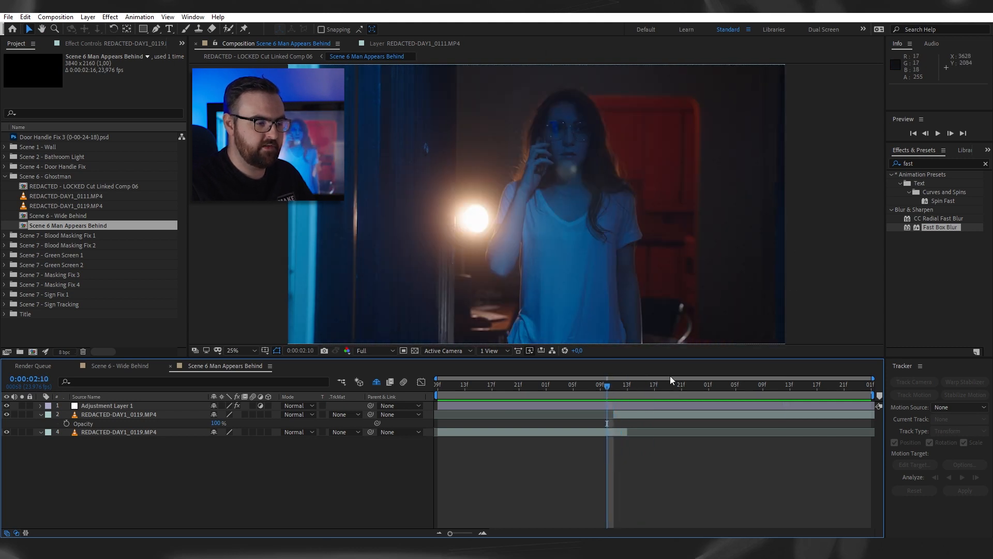
left_click_drag(612, 385, 614, 387)
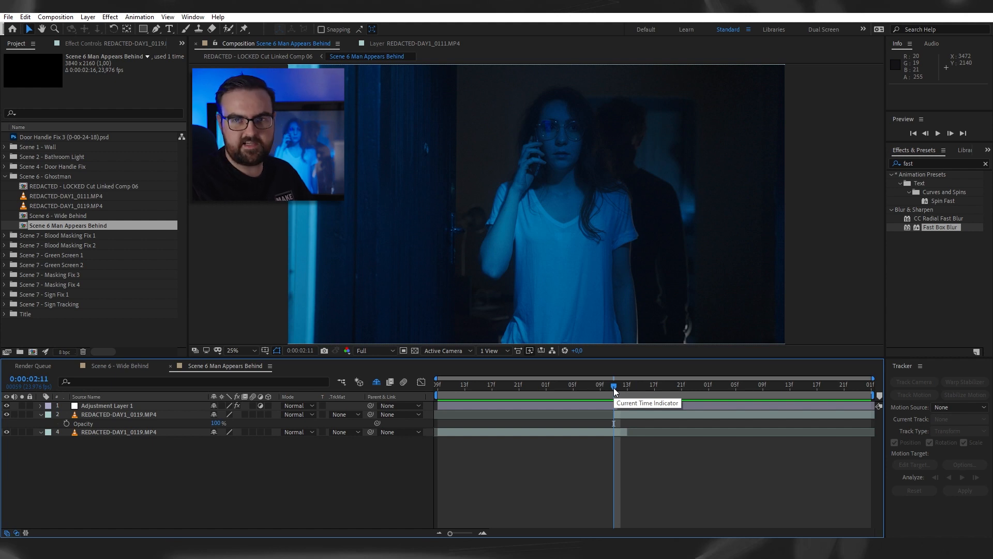
left_click_drag(614, 387, 628, 387)
- Open the second REDACTED-DAY1_0119.MP4 clip in its layer view and scrub through the source take
double_click(664, 414)
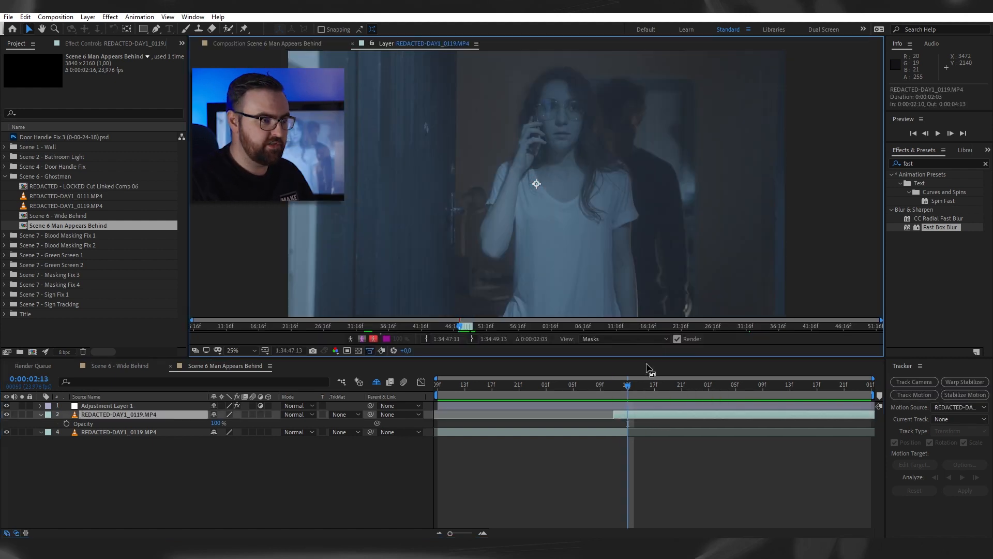
scroll(603, 239, "down", 1)
left_click(606, 327)
left_click_drag(650, 330, 594, 325)
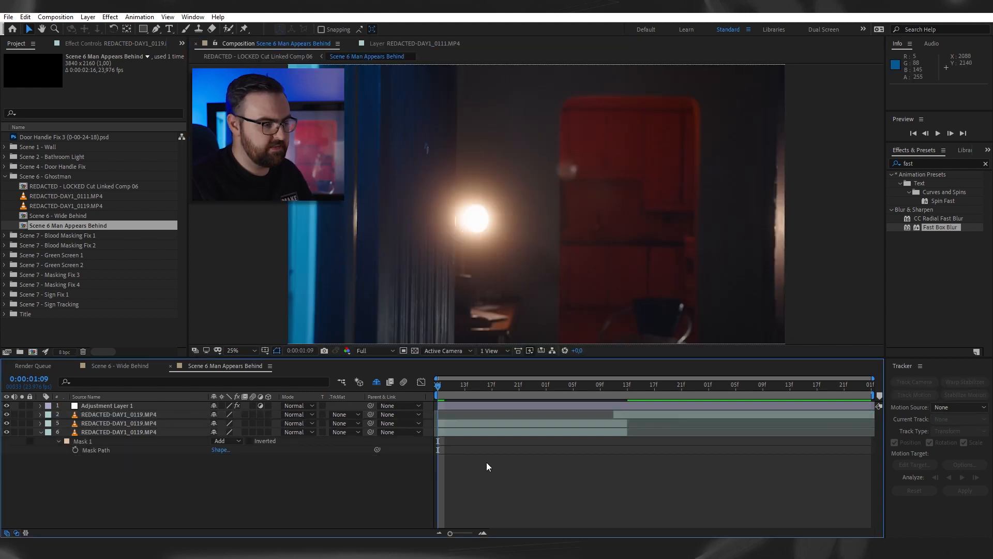
- Place the masked woman layer above the empty-room layer and check the composite up to 0:00:02:10
left_click(462, 423)
left_click_drag(437, 386, 573, 393)
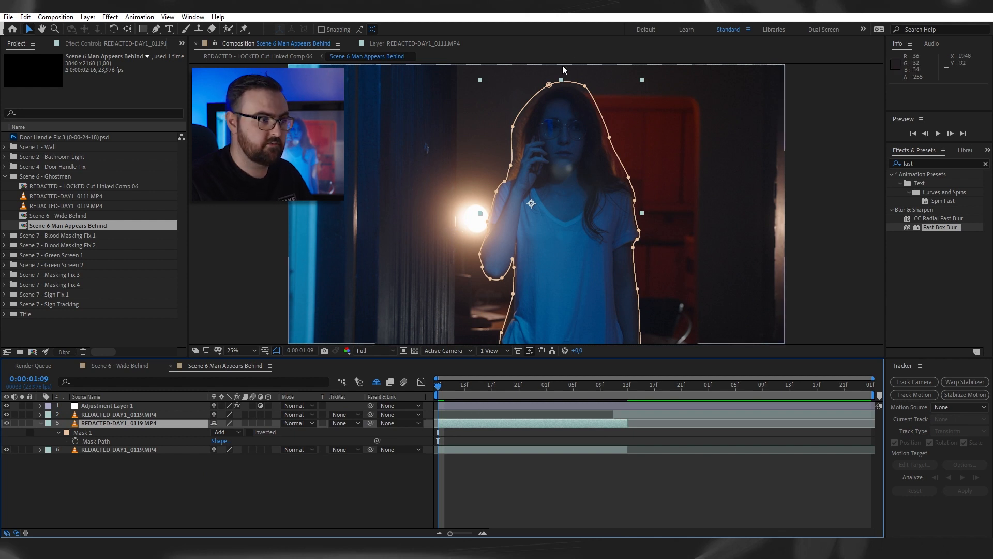
left_click_drag(436, 387, 614, 402)
left_click(647, 471)
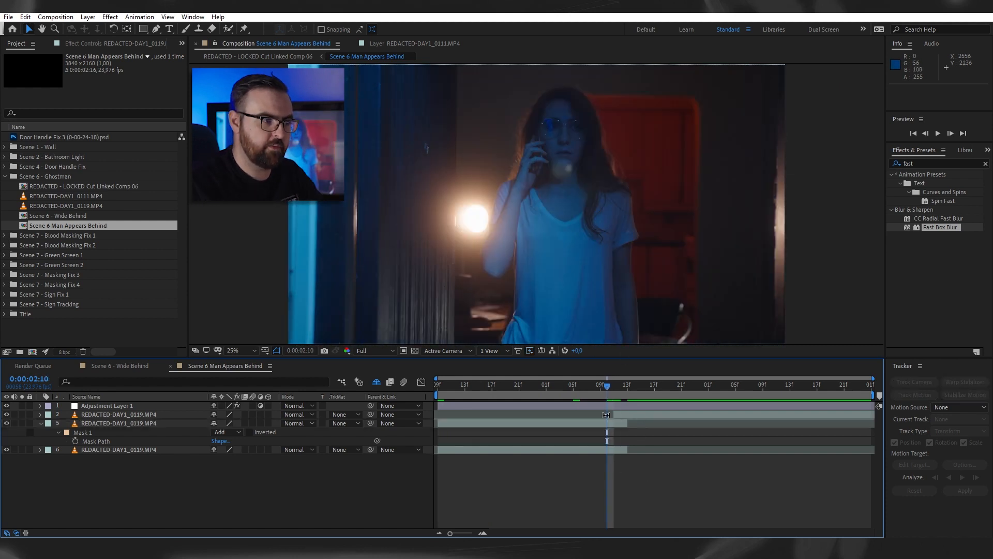
- At 0:00:02:11, set the man clip's opacity to 50% and select the masked woman layer below it for comparison
left_click(606, 415)
type("t")
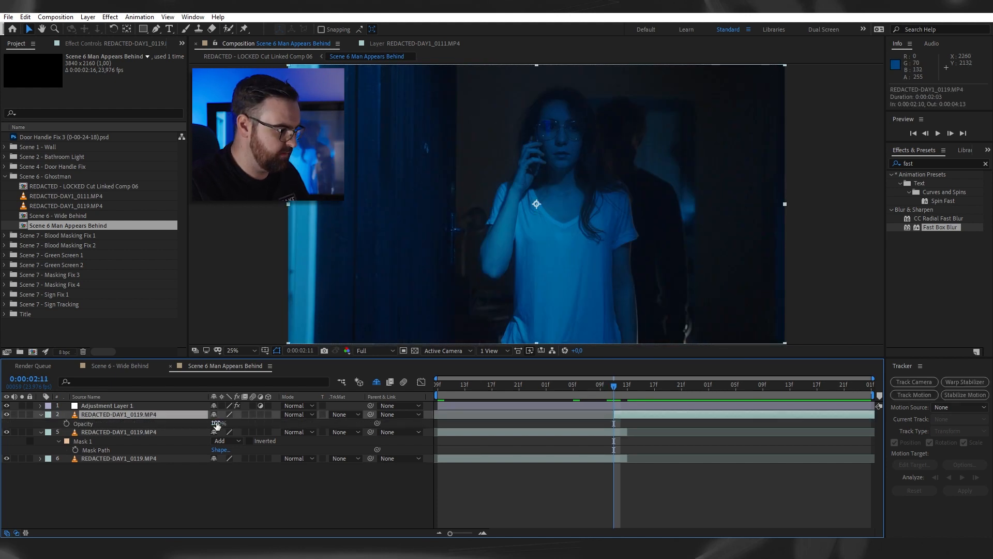
type("50")
key("Return")
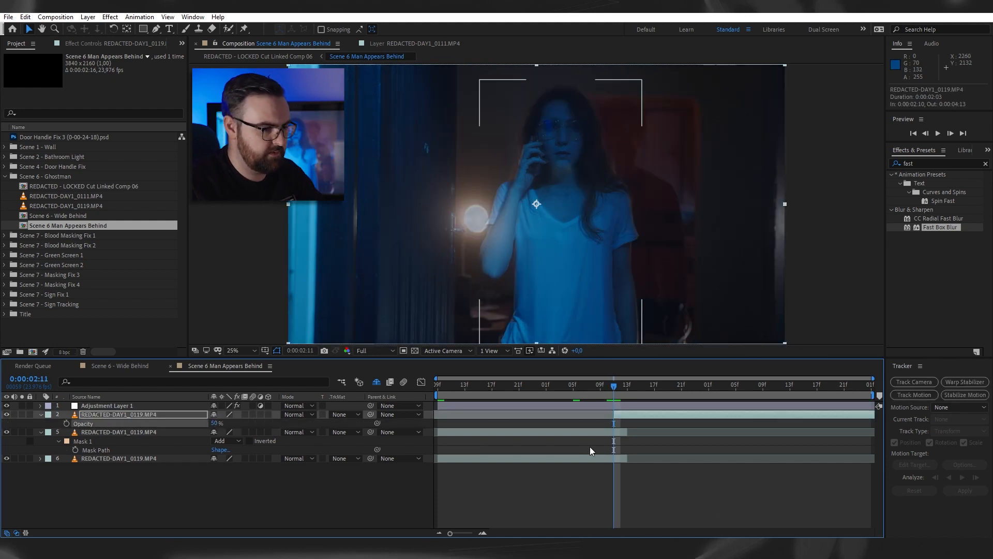
left_click(600, 432)
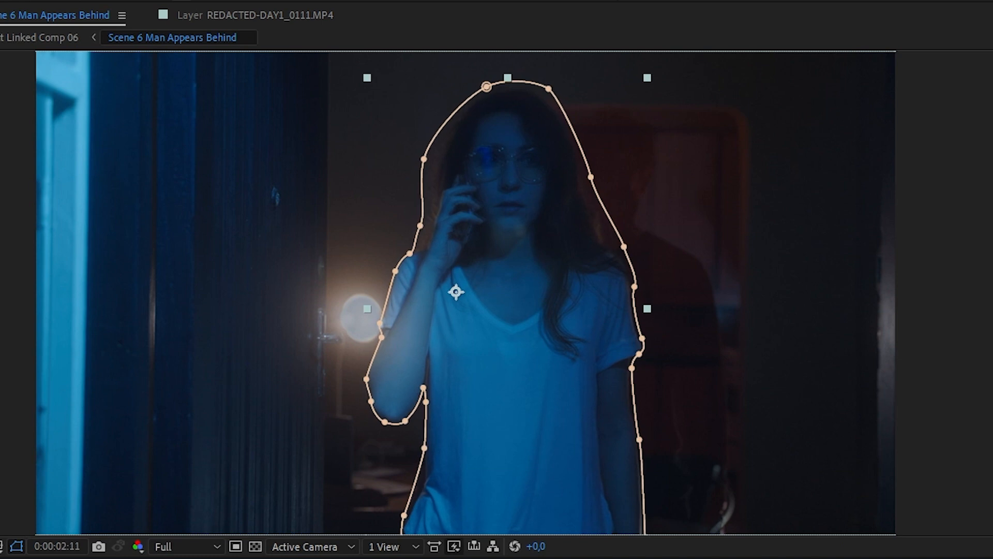
- Nudge the masked woman layer to position 1858, 1085 so it lines up with the half-transparent man clip
key("Up")
key("Down")
key("Down")
key("Left")
key("Left")
key("Left")
key("Left")
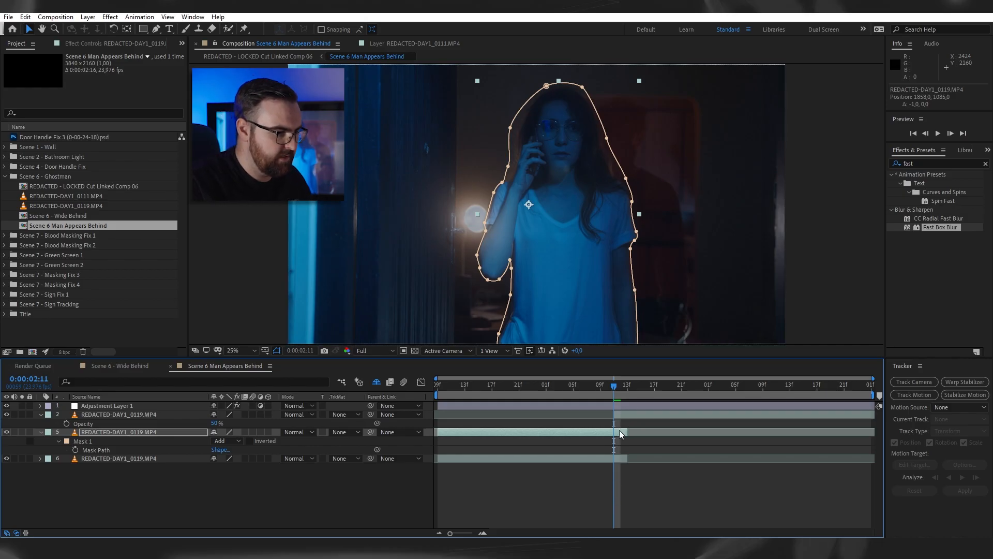
- Keyframe the man clip's opacity from 0% at 0:00:02:11 to 100% at 0:00:02:13
left_click(623, 415)
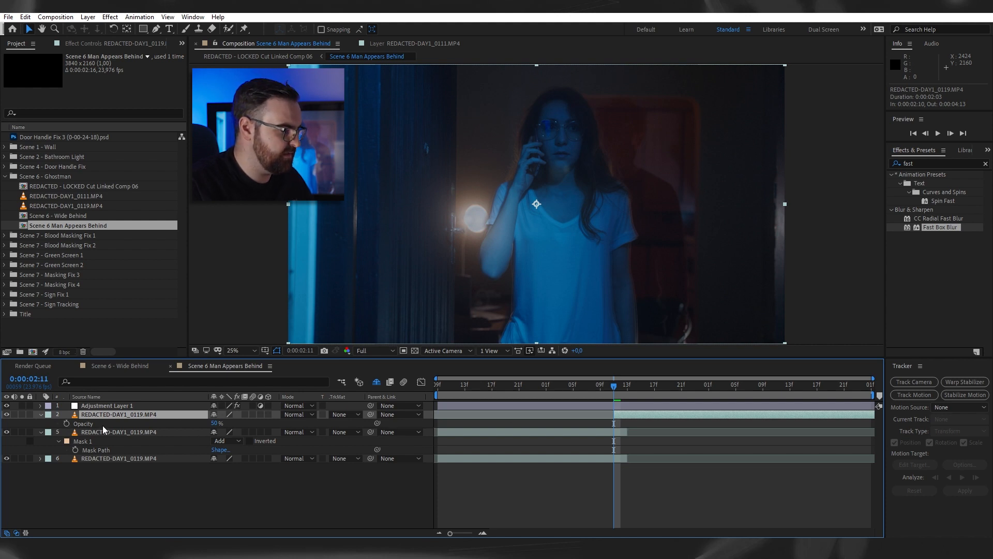
left_click_drag(215, 423, 166, 425)
left_click(67, 424)
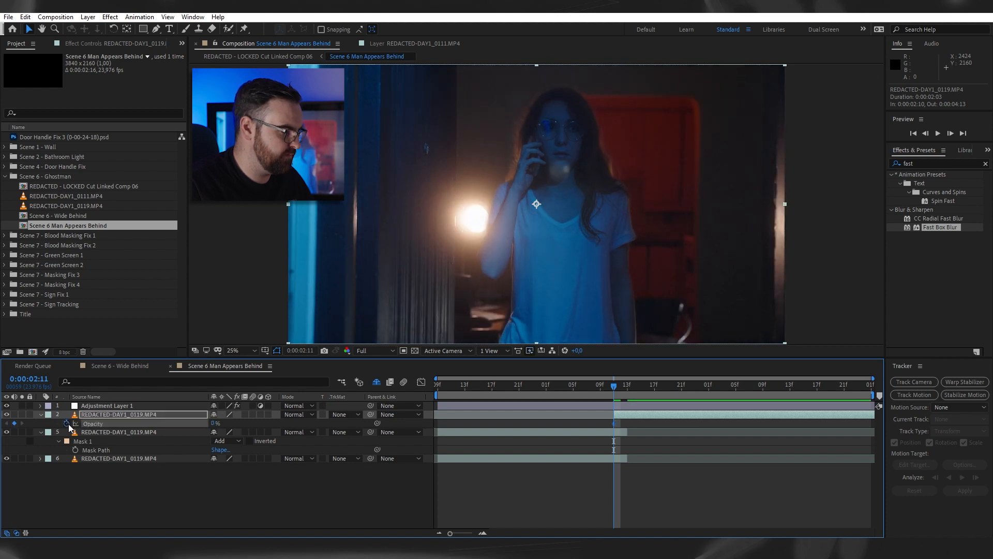
key("Page_Down")
key("Page_Down")
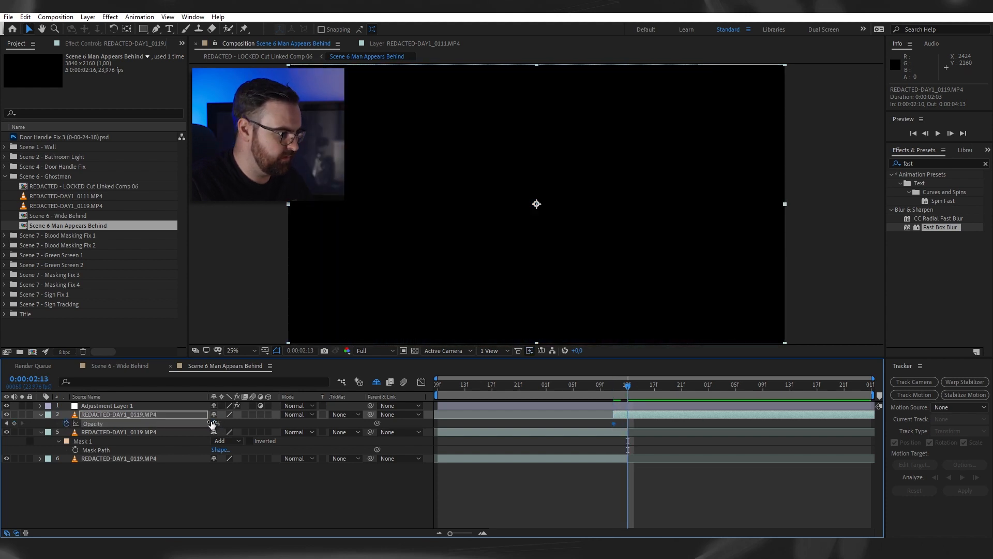
left_click_drag(212, 424, 331, 423)
- Scrub the opacity fade, then open the empty-room clip in its layer view and inspect its source frames
mouse_move(611, 392)
left_mouse_down()
mouse_move(597, 393)
mouse_move(626, 396)
mouse_move(615, 398)
left_mouse_up()
double_click(612, 458)
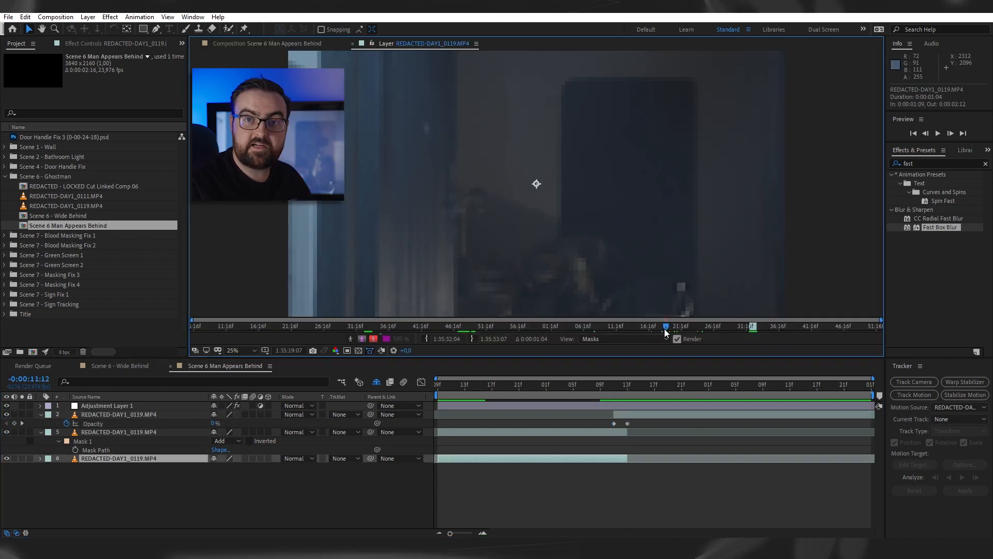
left_click_drag(665, 329, 669, 331)
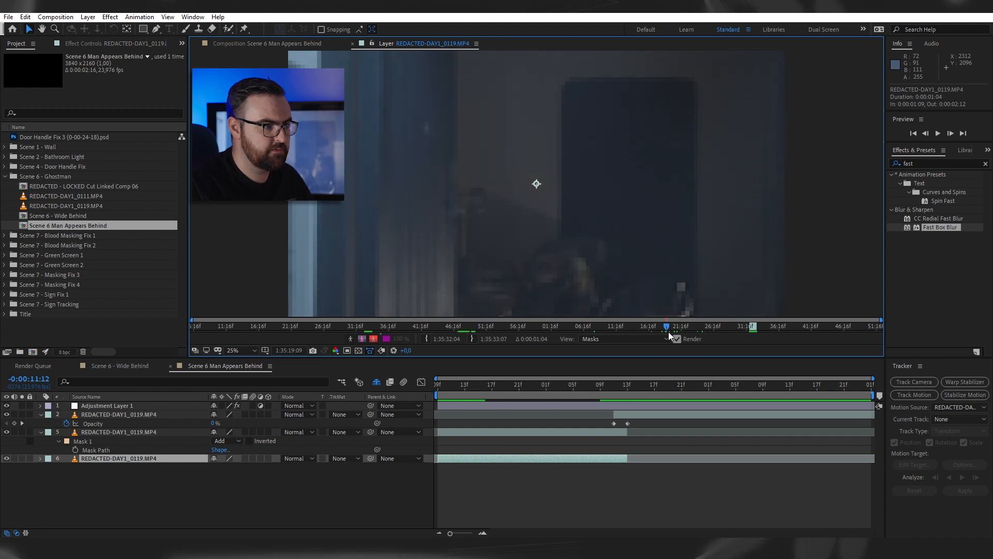
- Reveal the Subtract mask around the red doorway on the short patch clip starting at 0:00:02:10
left_click(613, 457)
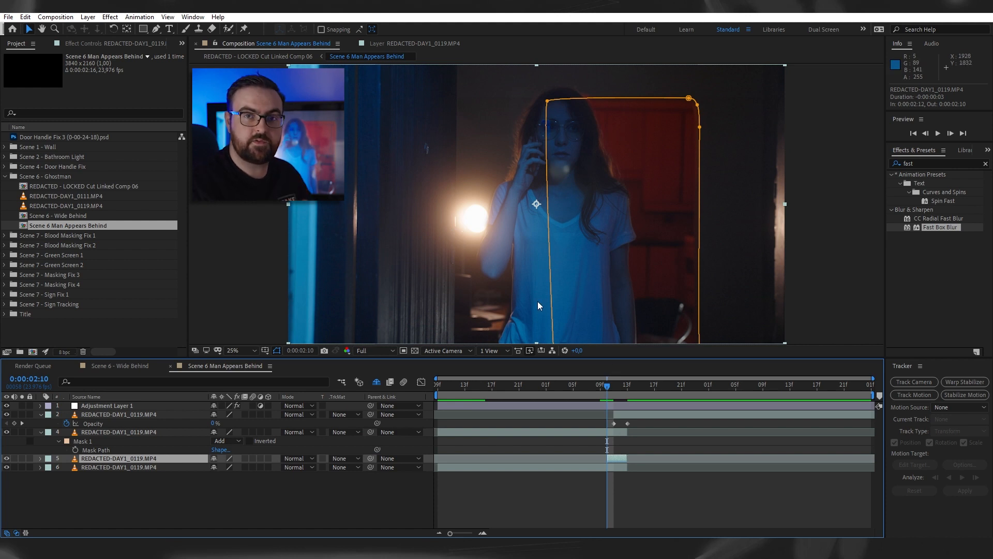
key("m")
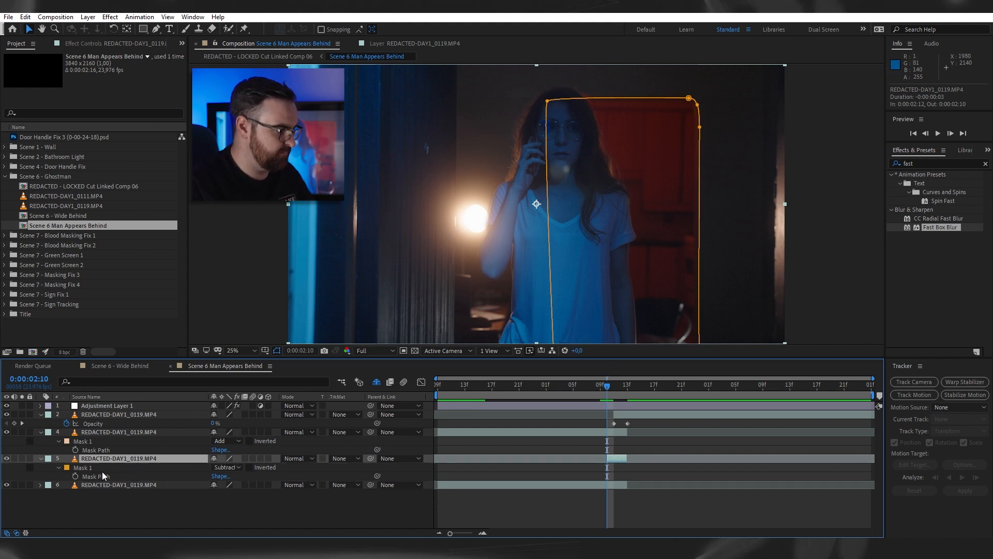
left_click(102, 473)
left_click(635, 502)
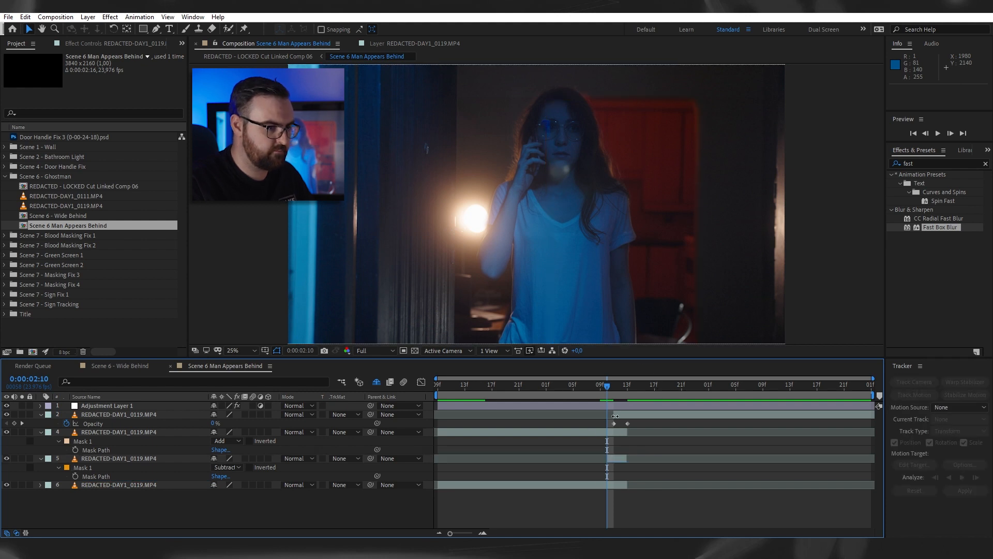
- Step frame by frame through the fade around 0:00:02:10 to 0:00:02:13 and play the shot onward
mouse_move(607, 386)
left_mouse_down()
mouse_move(618, 389)
mouse_move(609, 395)
left_mouse_up()
key("Page_Up")
key("Page_Down")
key("Page_Down")
key("Page_Down")
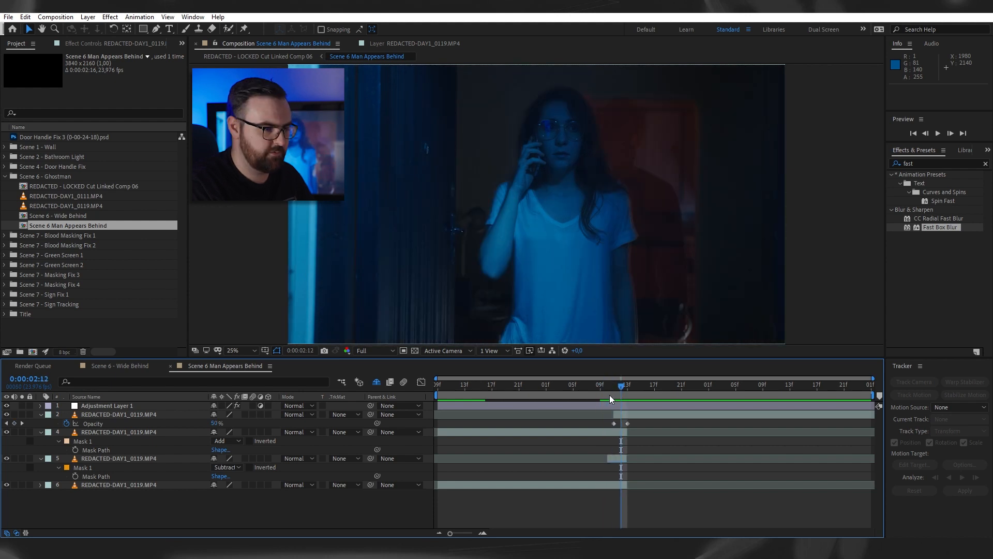
key("Page_Up")
key("Page_Up")
key("Page_Down")
key("Page_Down")
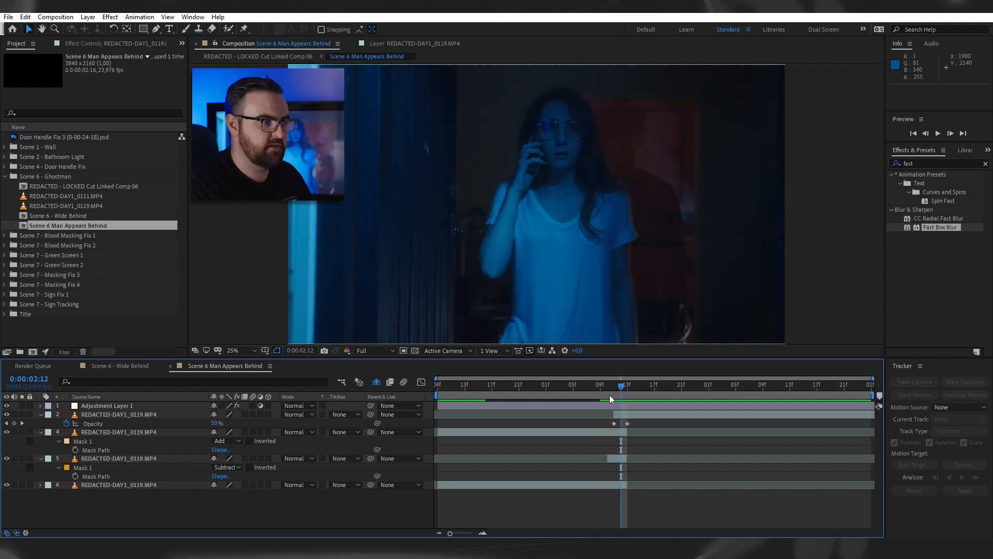
key("Page_Down")
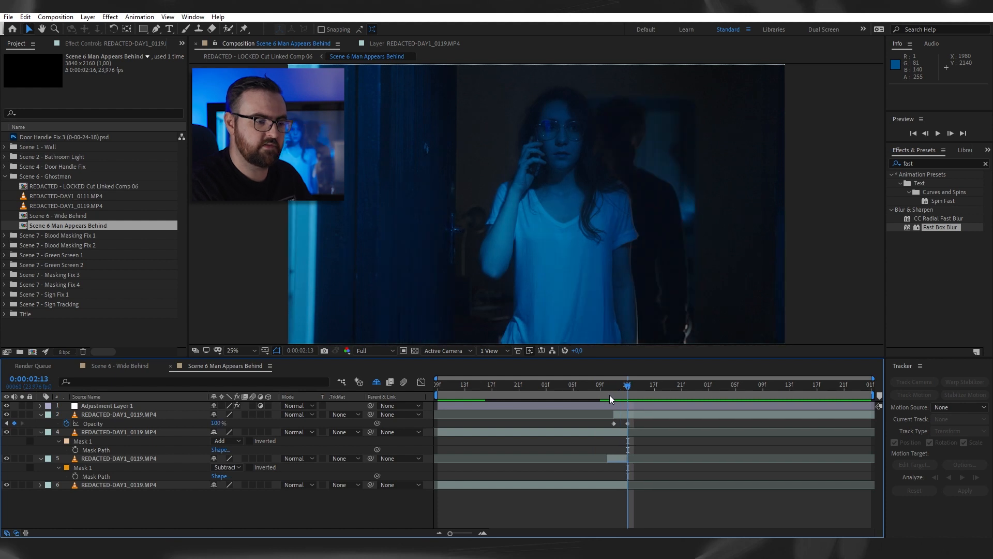
key("Page_Down")
key("space")
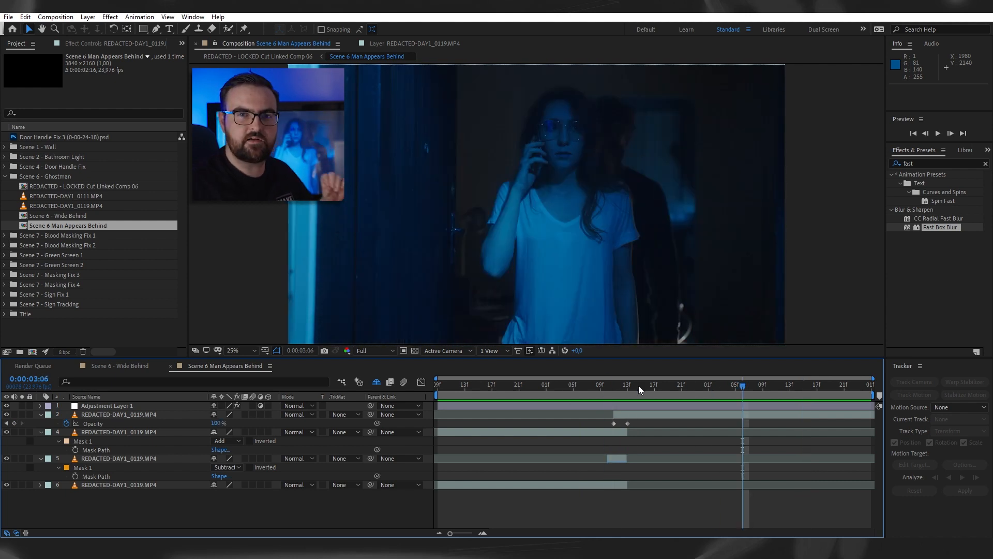
- Time-stretch the man clip with a stretch factor of 50%
right_click(651, 414)
mouse_move(709, 177)
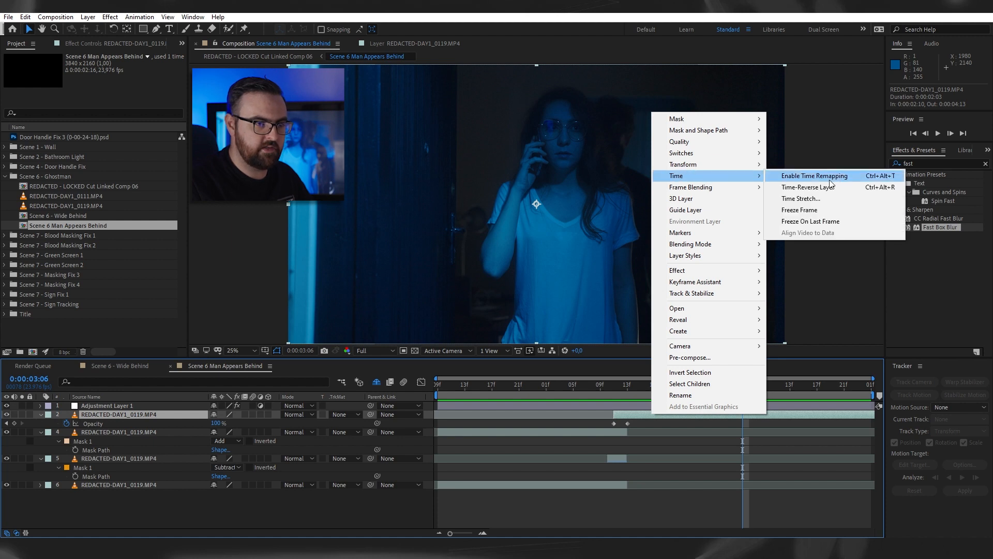
left_click(801, 199)
type("50")
key("Return")
- Split the sped-up man clip at 0:00:03:12 and time-stretch its second part back to normal speed
left_click_drag(633, 390, 783, 406)
right_click(816, 416)
mouse_move(854, 180)
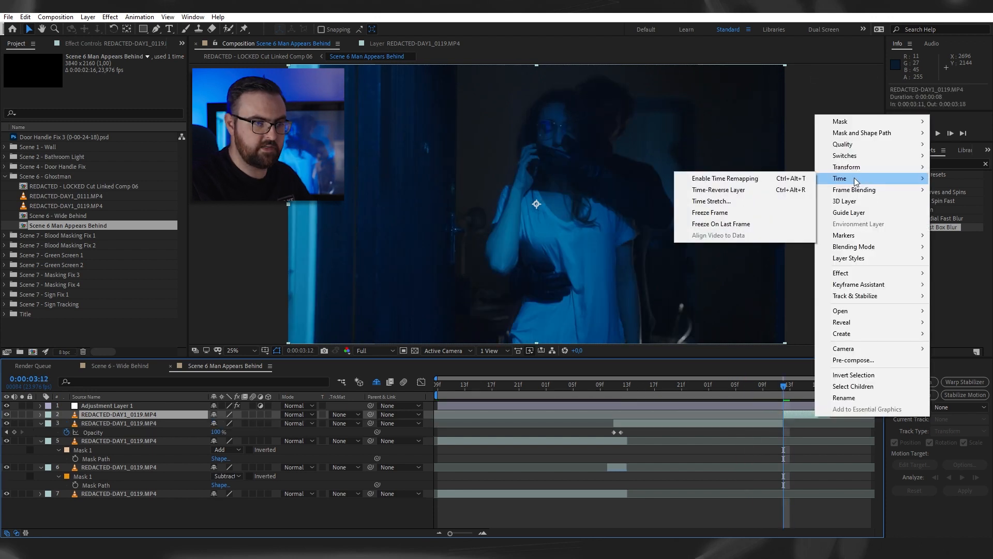
left_click(713, 201)
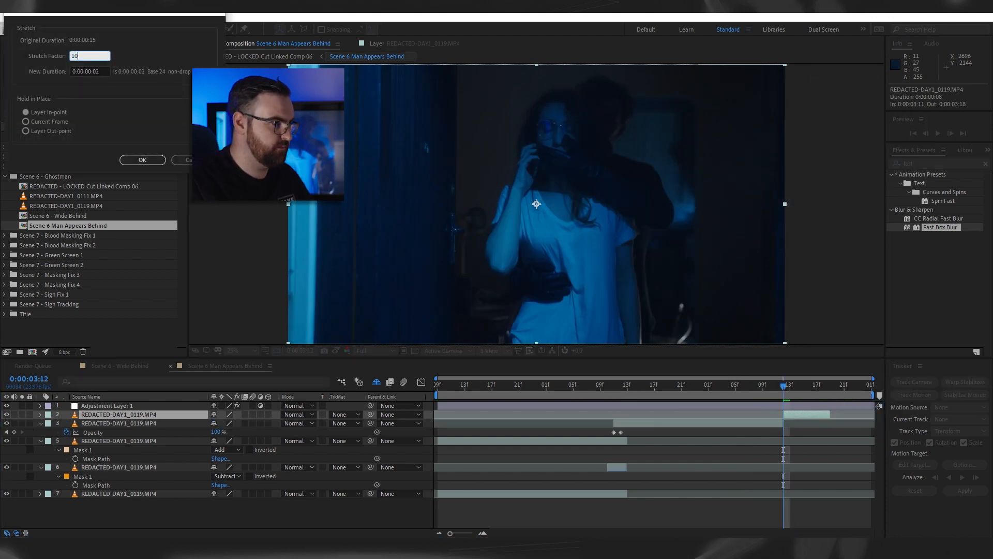
type("10")
key("Return")
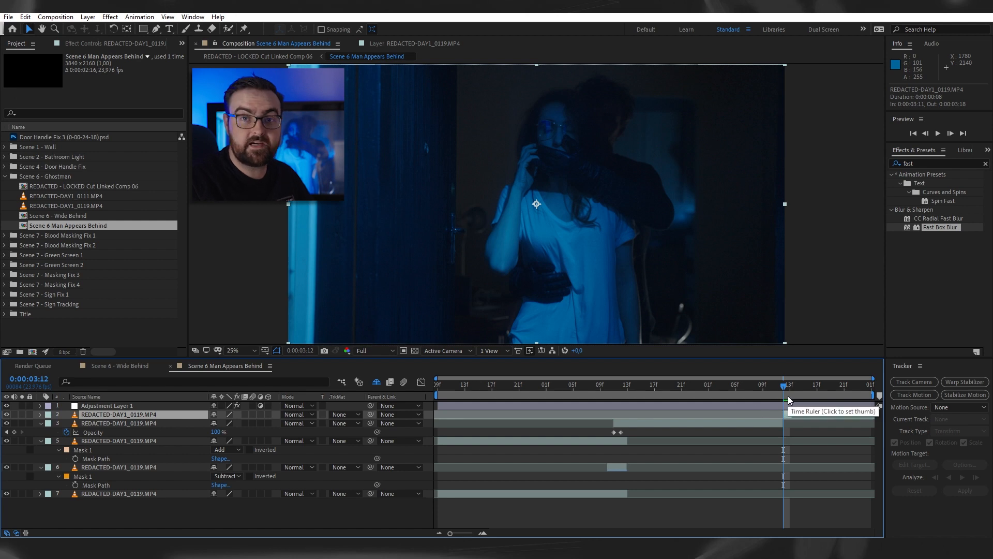
- Play and scrub the Scene 6 Man Appears Behind composite to review the man's appearance and the retimed grab
left_click(585, 396)
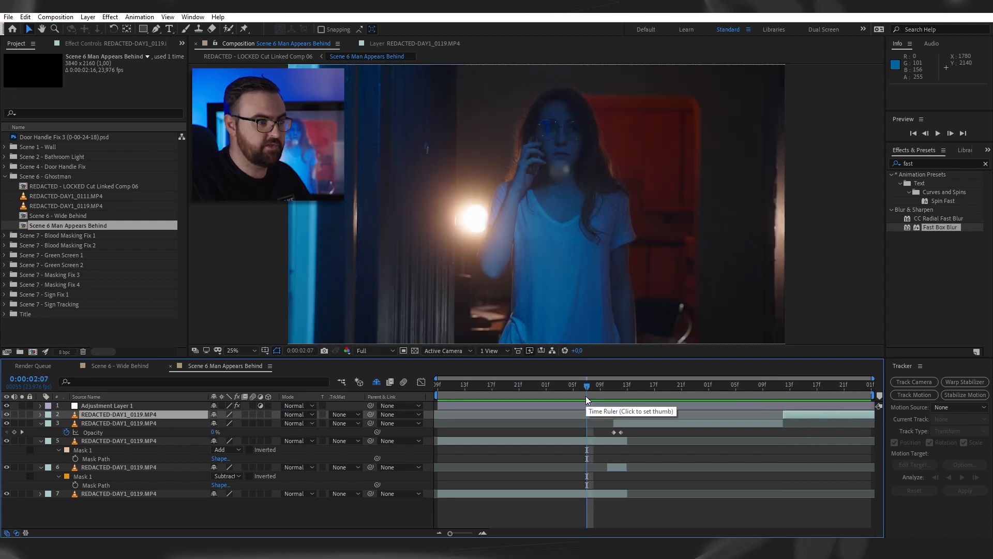
key("space")
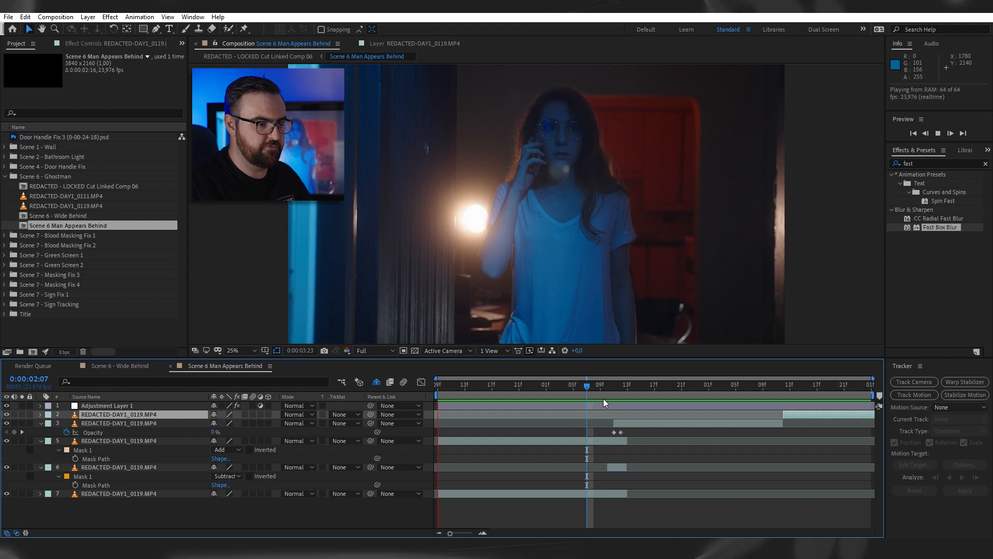
key("space")
left_click_drag(729, 390, 666, 398)
key("space")
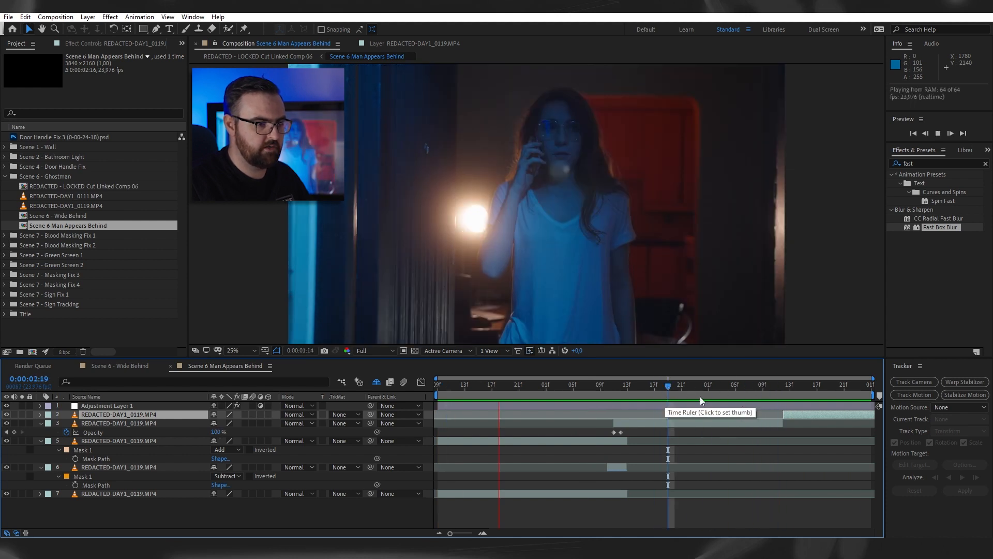
key("space")
left_click(783, 390)
left_click_drag(784, 390, 598, 413)
key("space")
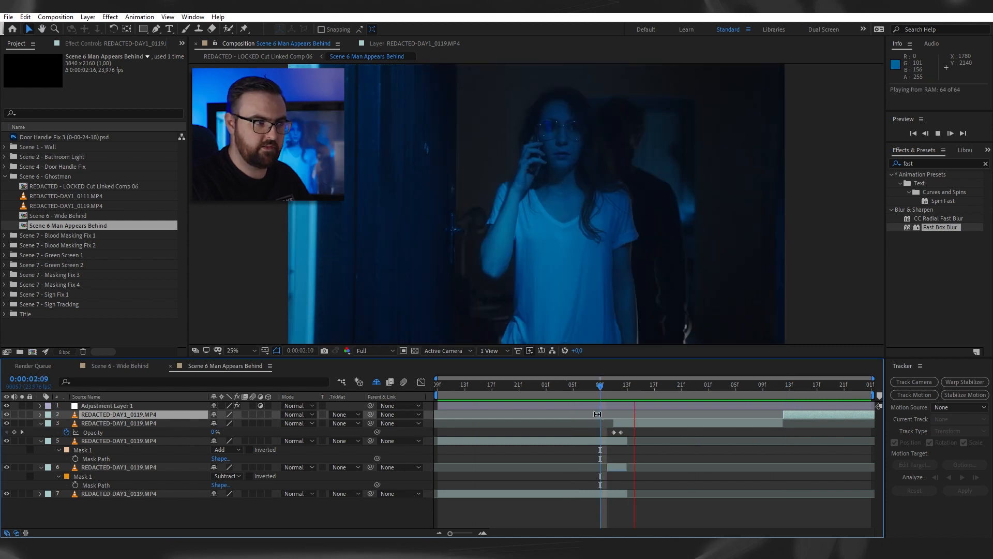
key("space")
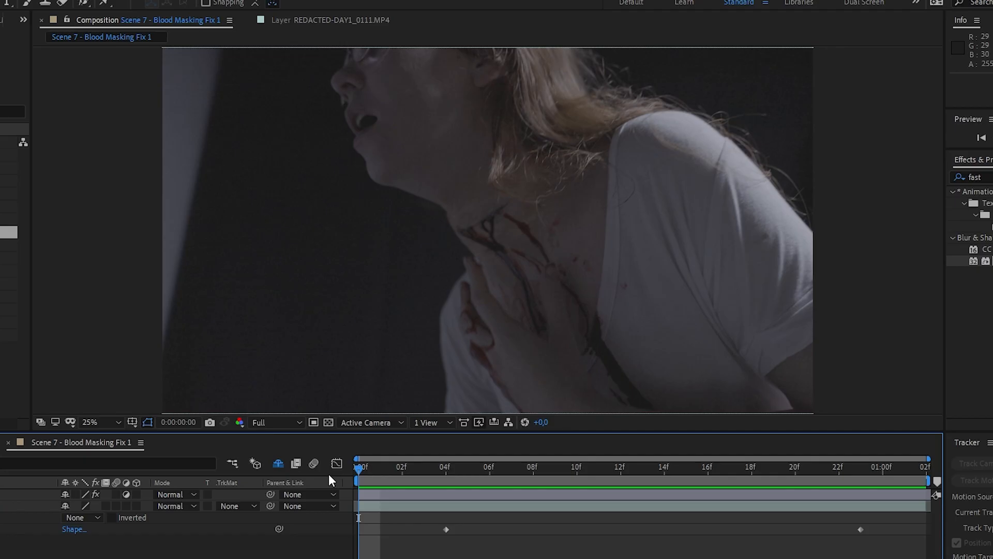
- Preview the Scene 7 - Blood Masking Fix 1 shot and set Mask 1 on REDACTED-DAY3_0028.MP4 to Subtract
key("space")
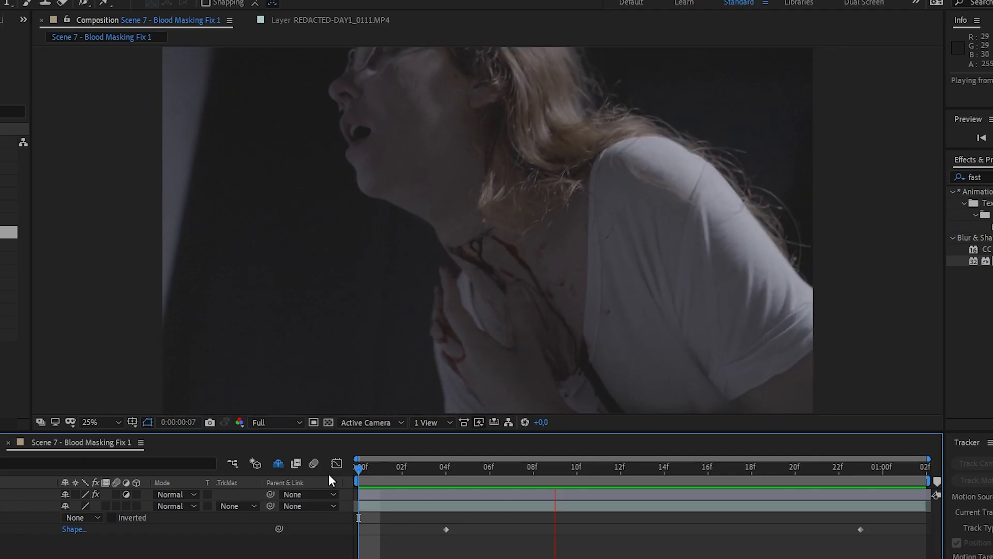
key("space")
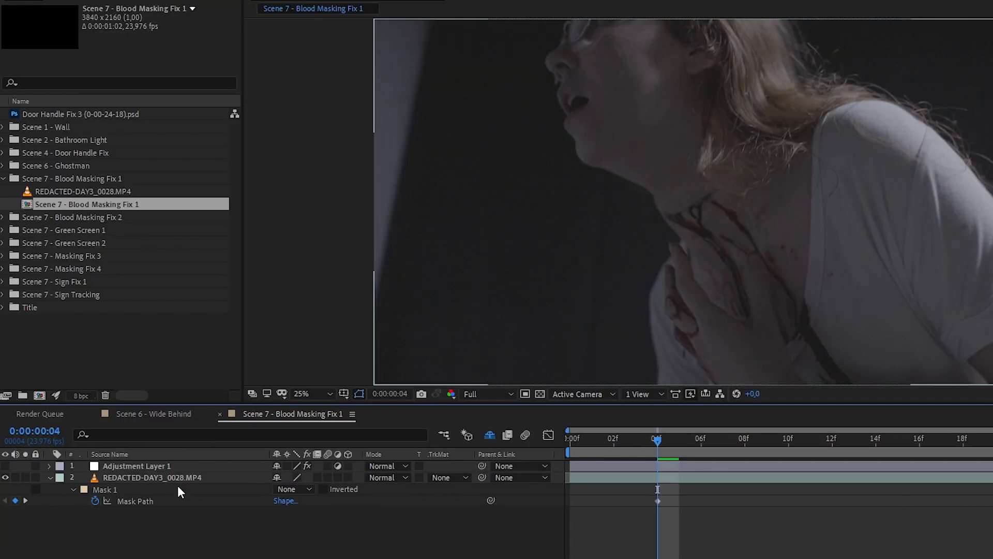
left_click(178, 478)
left_click(290, 489)
left_click(312, 538)
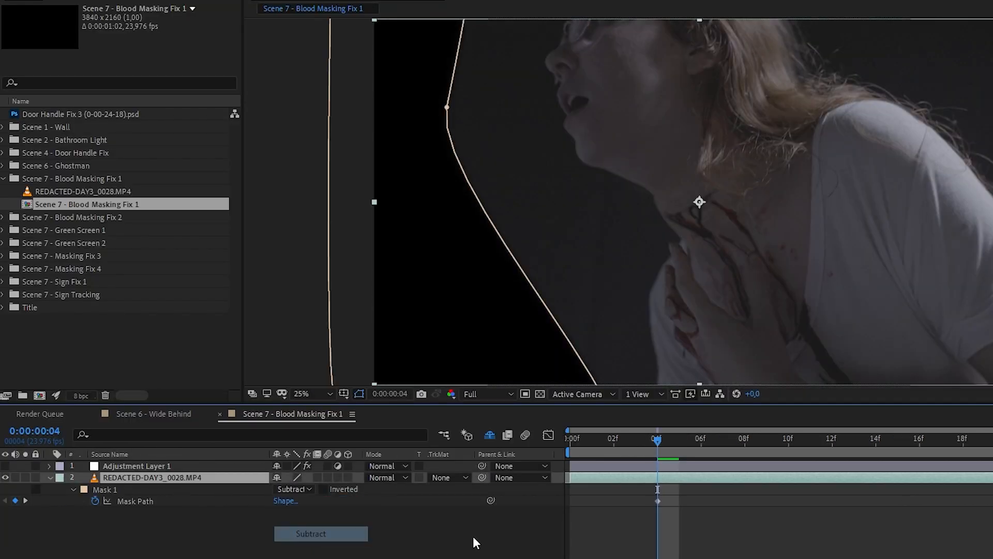
left_click(500, 535)
- Create a 3840 x 2160 px solid using the dark backdrop color sampled just inside the mask's edge
scroll(635, 249, "down", 1)
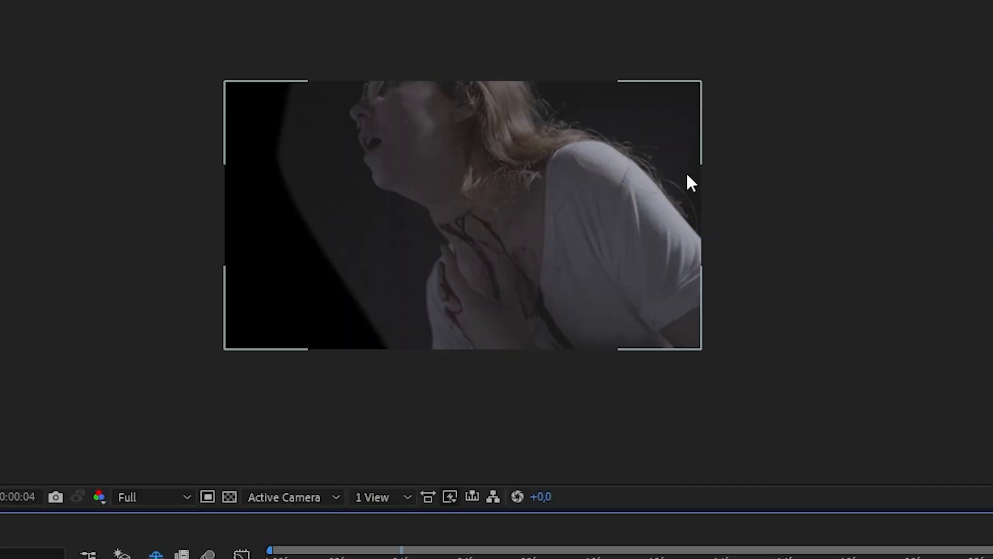
scroll(441, 267, "up", 1)
left_click_drag(441, 267, 462, 267)
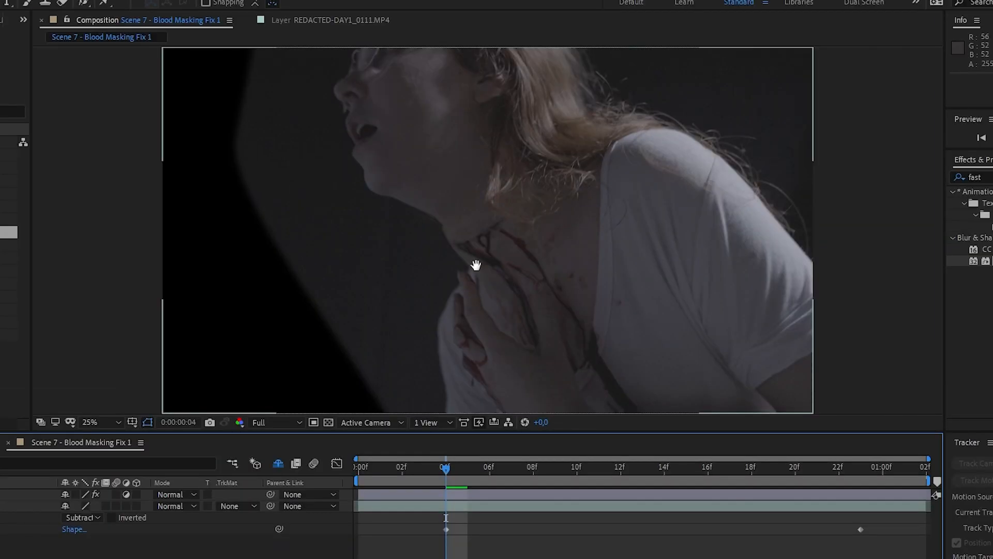
key("space")
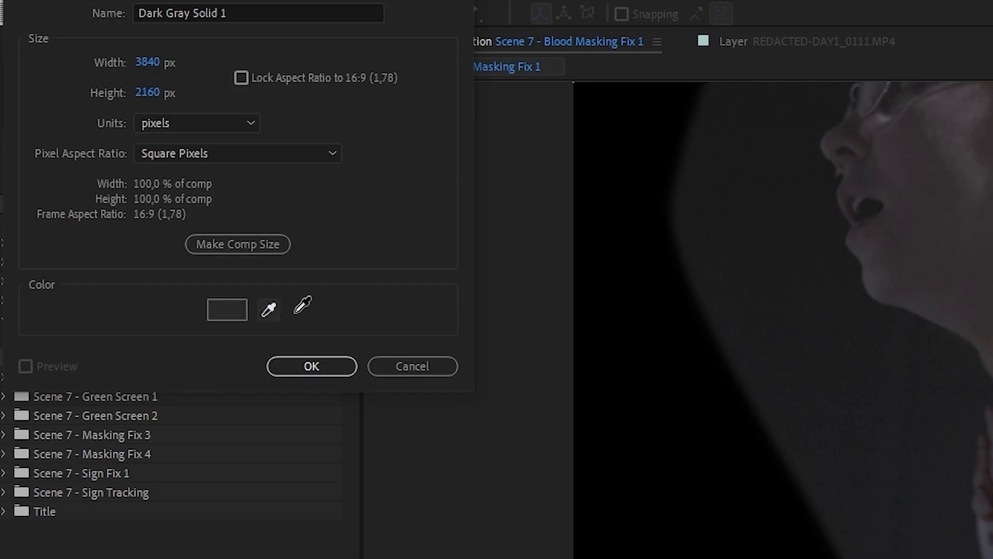
left_click(697, 227)
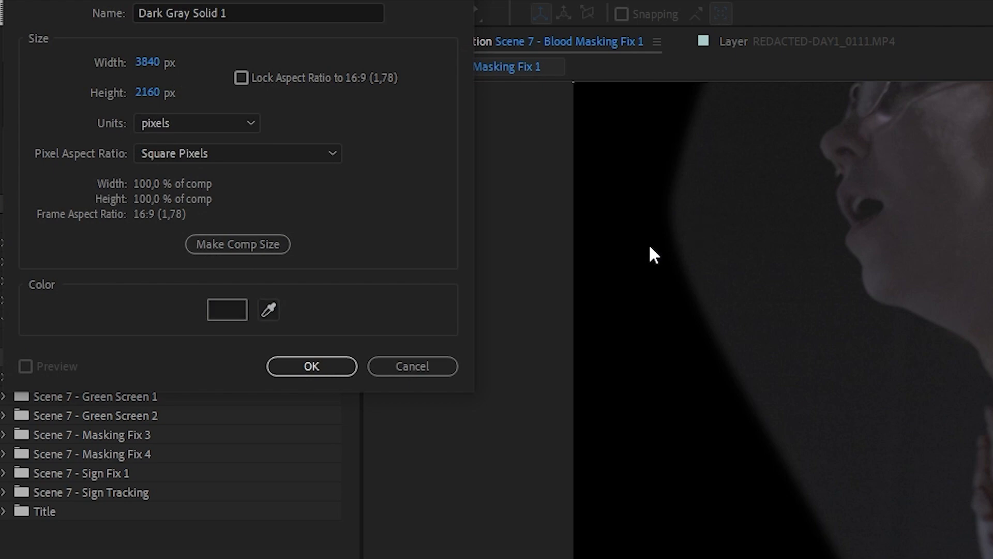
left_click(321, 361)
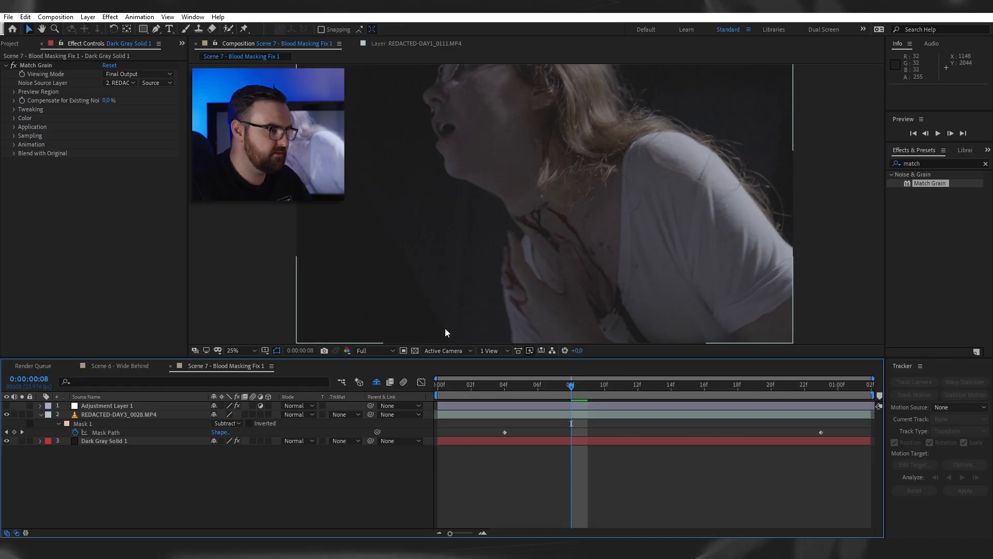
- Preview the masked clip over the grain-matched solid with nothing selected
left_click(415, 294)
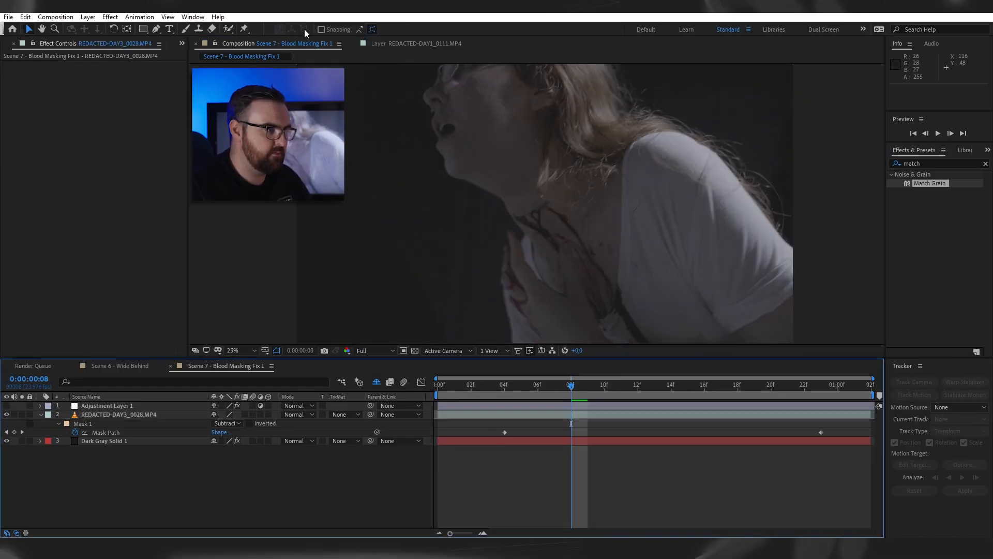
key("space")
key("space")
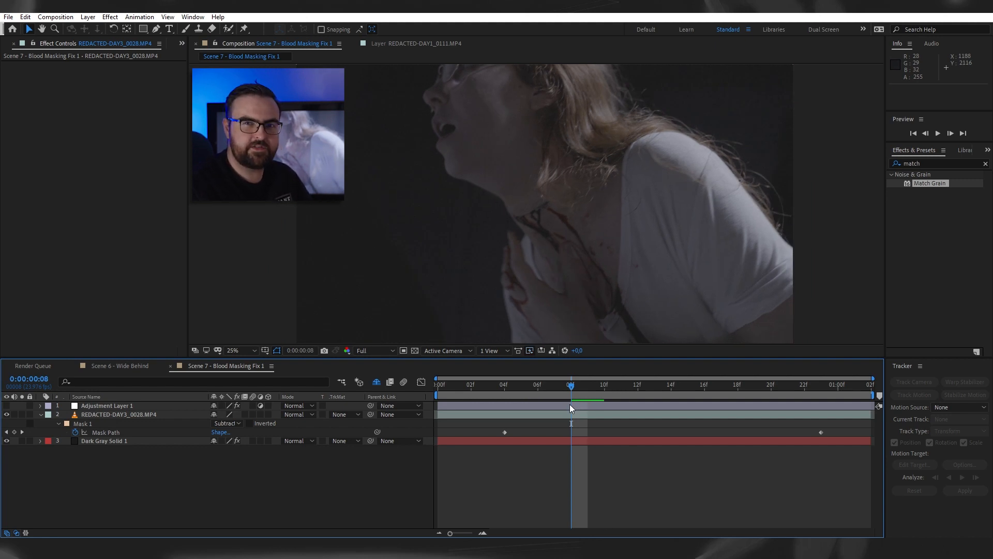
- Open the REDACTED-DAY2_0016.MP4 footage from the Sign Fix 1 folder and examine its plain dark backdrop for grain
key("ctrl+0")
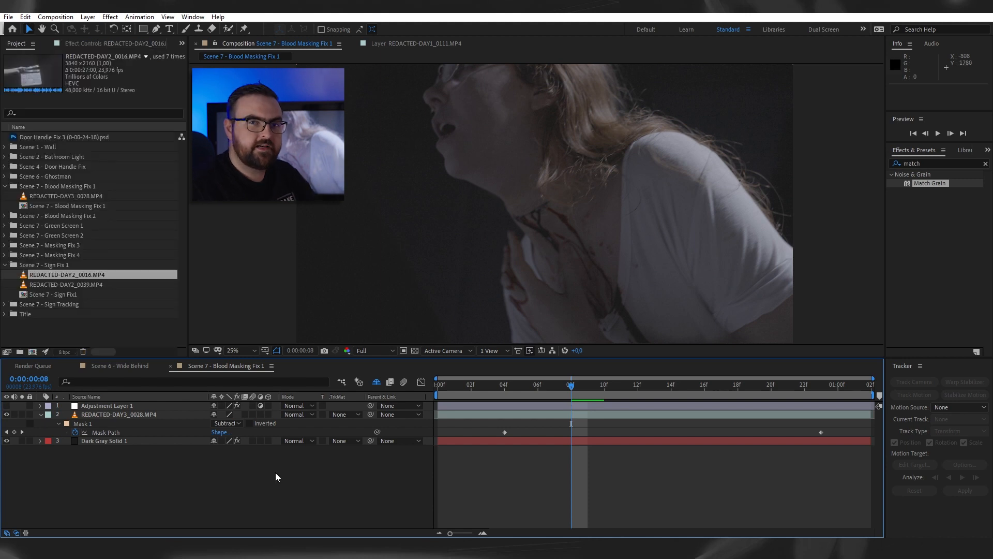
double_click(66, 274)
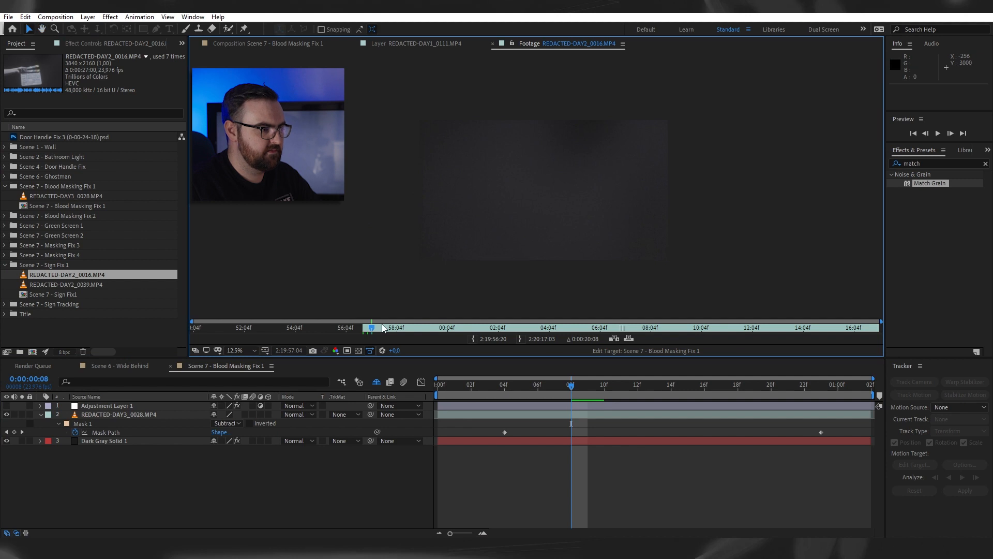
left_click_drag(826, 327, 522, 341)
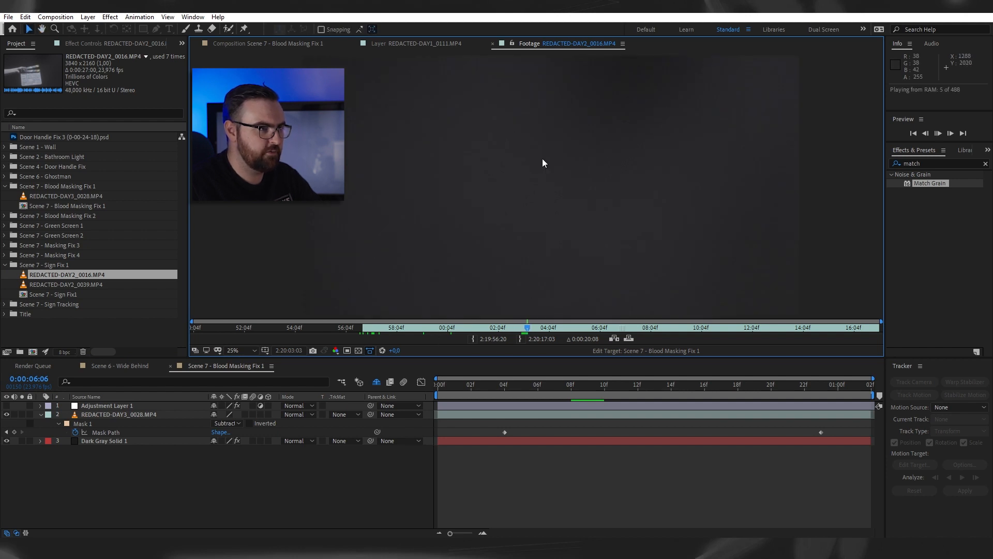
key("space")
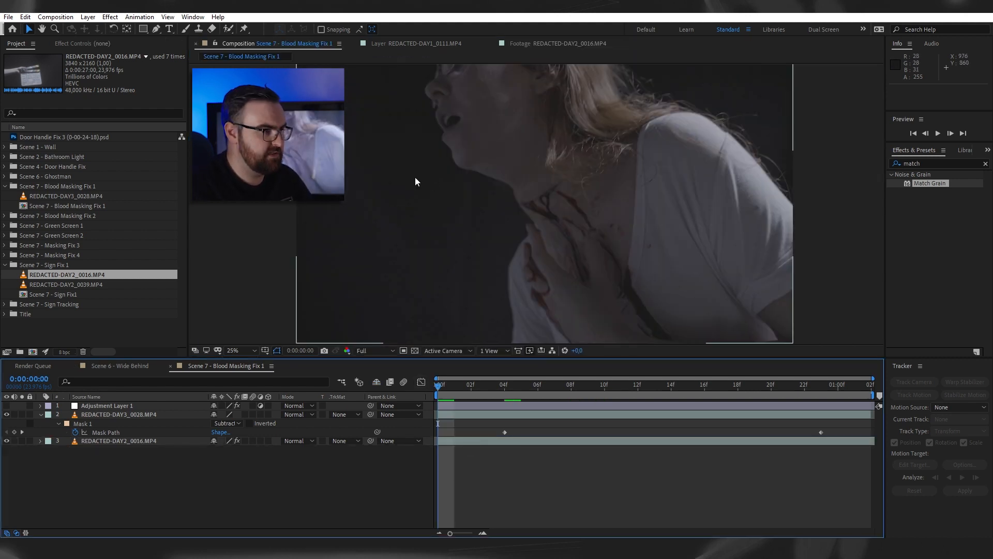
- Swap the dark gray solid behind the masked clip for the REDACTED-DAY2_0016.MP4 backdrop footage and undo its trial sideways shift
left_click_drag(470, 162, 491, 205)
left_click_drag(458, 276, 459, 179)
left_click_drag(527, 312, 468, 312)
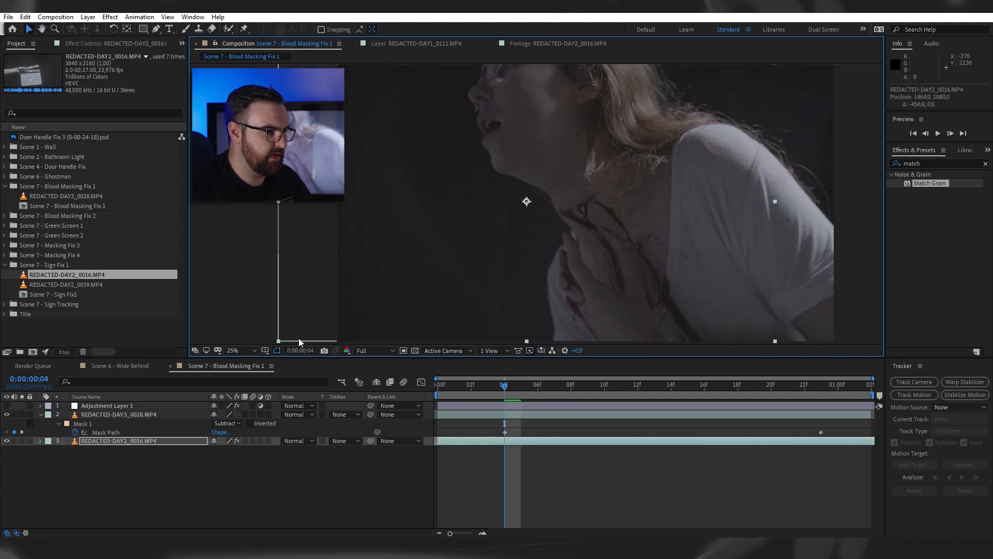
key("ctrl+z")
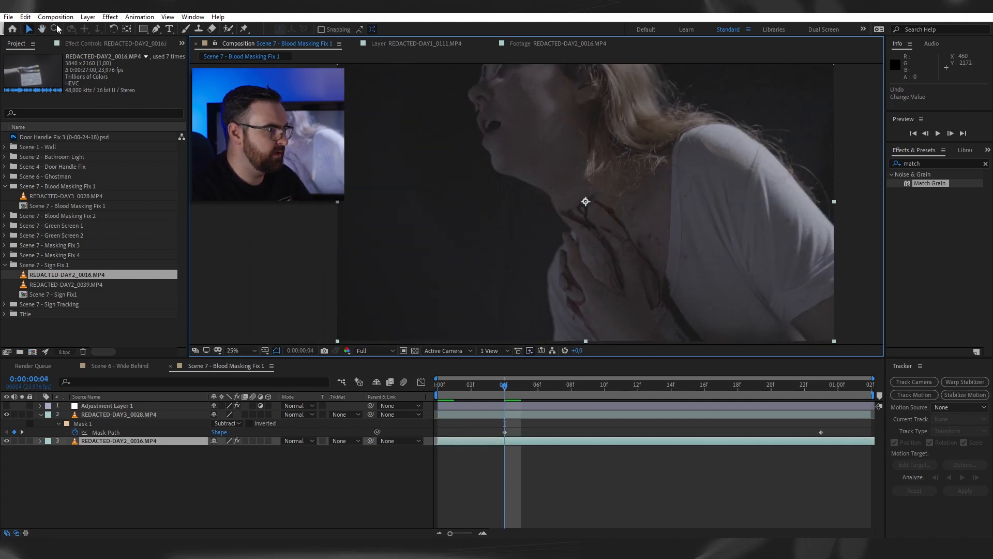
- Examine the Lumetri Color settings on REDACTED-DAY2_0016.MP4 and preview the masked shot over that backdrop
left_click(109, 44)
left_click(50, 66)
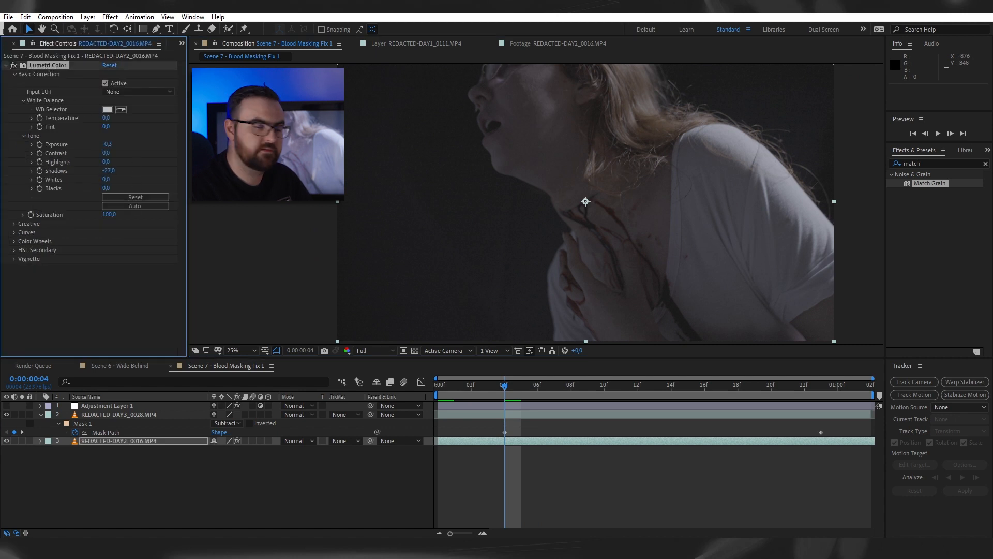
key("space")
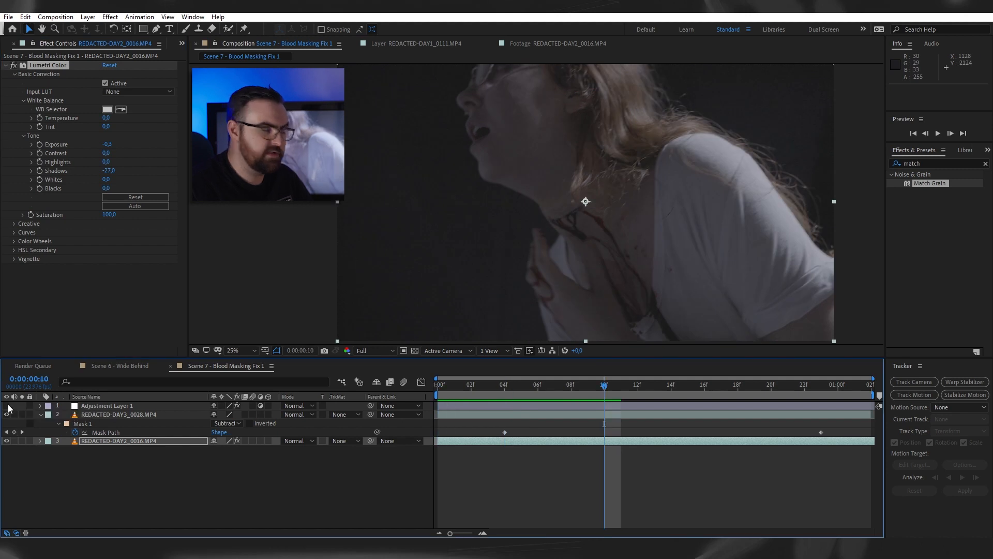
- Show and hide Adjustment Layer 1 to compare the blood masking shot with and without its grade
left_click(93, 406)
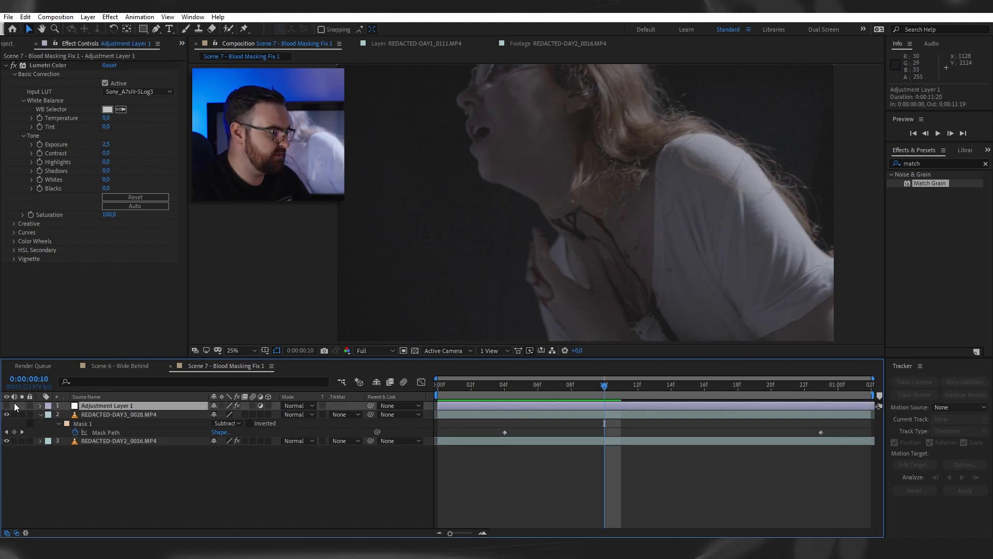
left_click(7, 406)
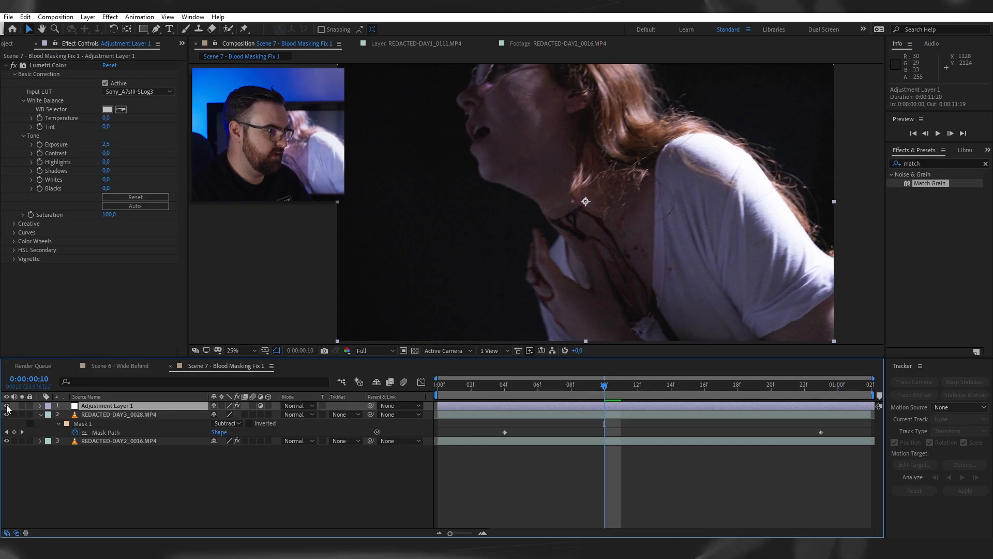
left_click(7, 405)
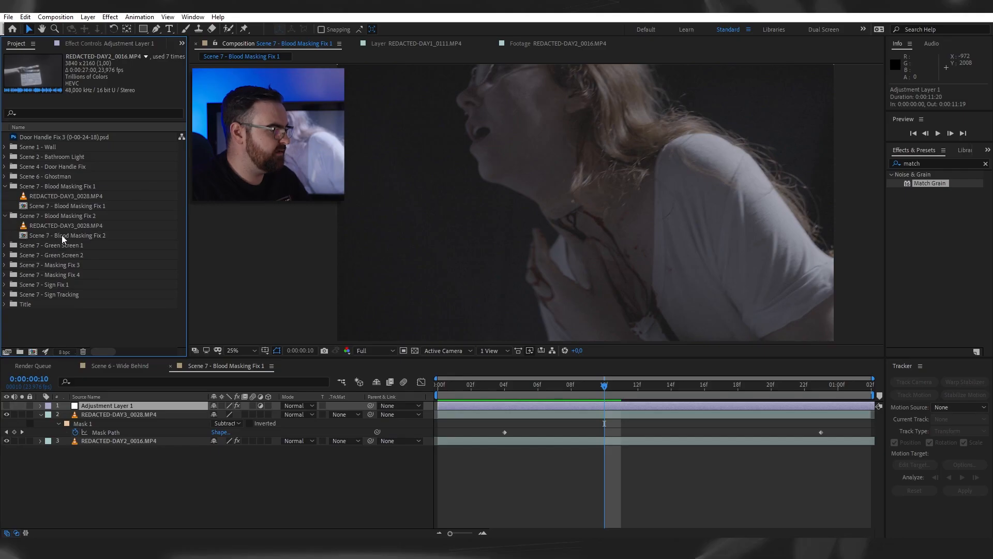
- Open the Scene 7 - Masking Fix 3 composition and scrub it, comparing the shot with the top masked layer shown and hidden
double_click(62, 236)
left_click_drag(462, 398, 581, 394)
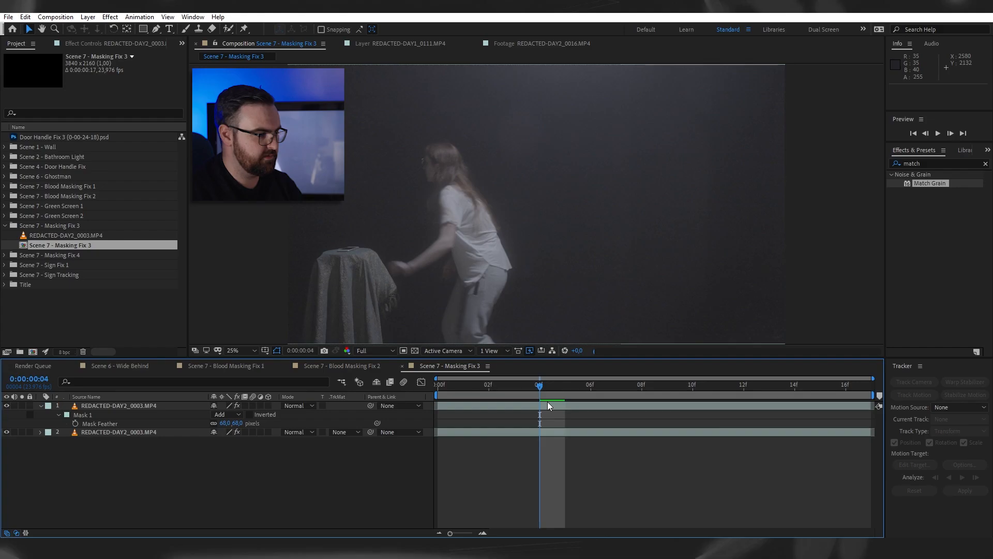
left_click(7, 406)
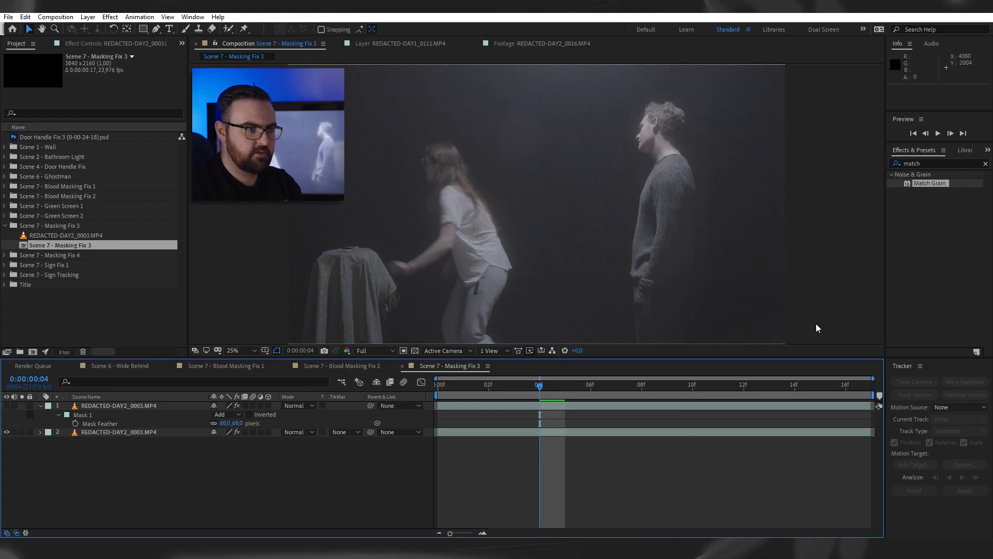
left_click_drag(567, 386, 883, 401)
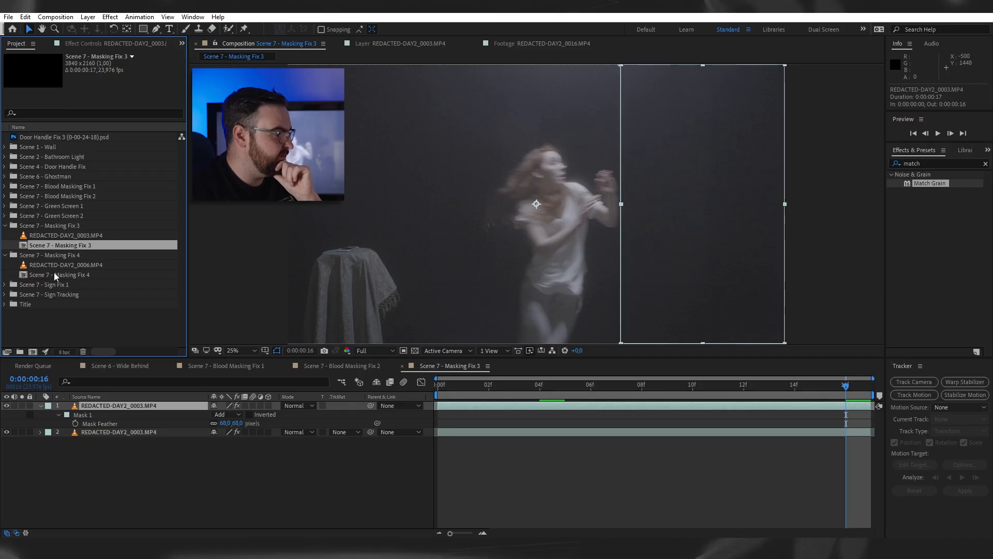
- Open the Scene 7 - Masking Fix 4 composition and set Mask 1 on REDACTED-DAY2_0006.MP4 to None to view the unmasked shot
double_click(56, 275)
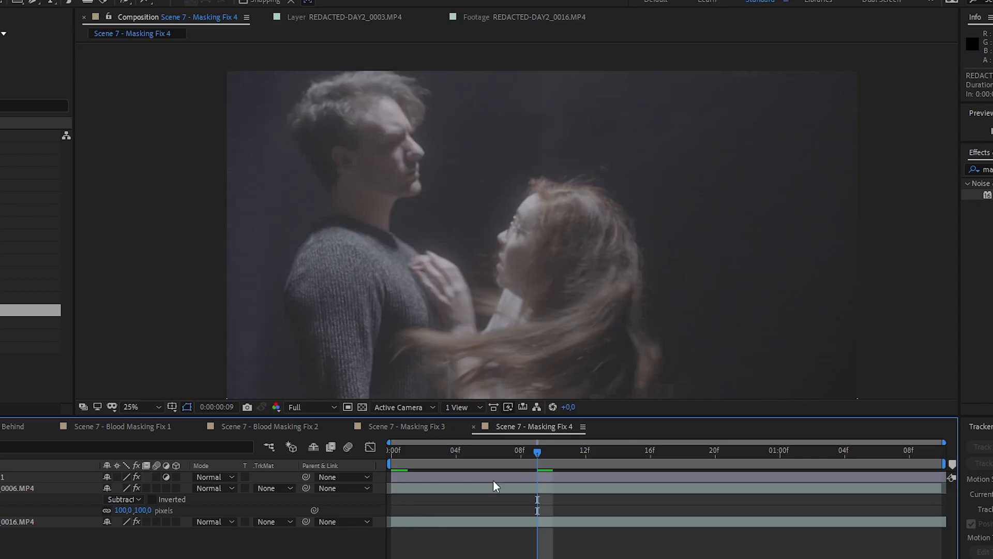
left_click_drag(422, 339, 399, 308)
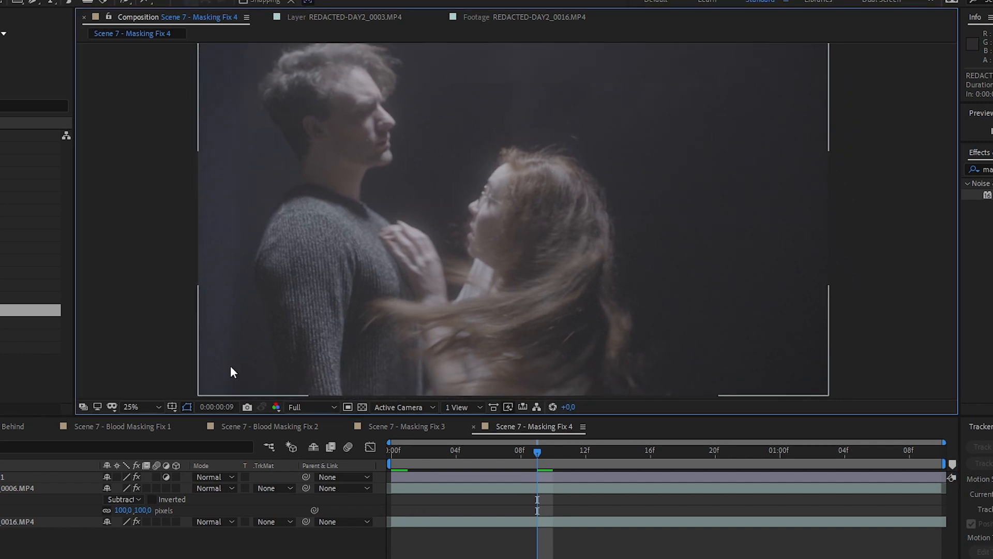
left_click(20, 488)
left_click(126, 499)
left_click(131, 512)
key("space")
left_click_drag(349, 458, 604, 470)
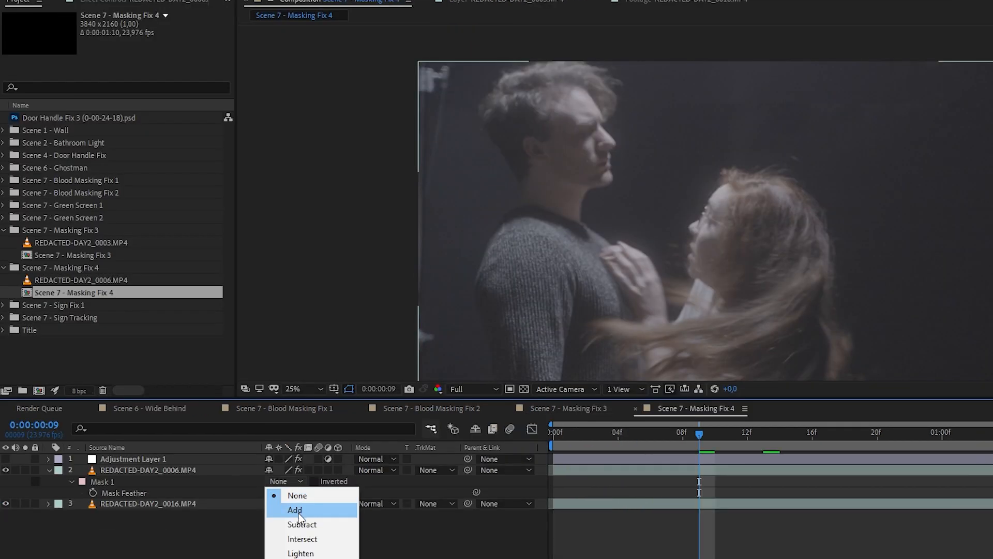
- Set Mask 1 back to Subtract and scrub through the shot over the REDACTED-DAY2_0016.MP4 backdrop layer
left_click(138, 541)
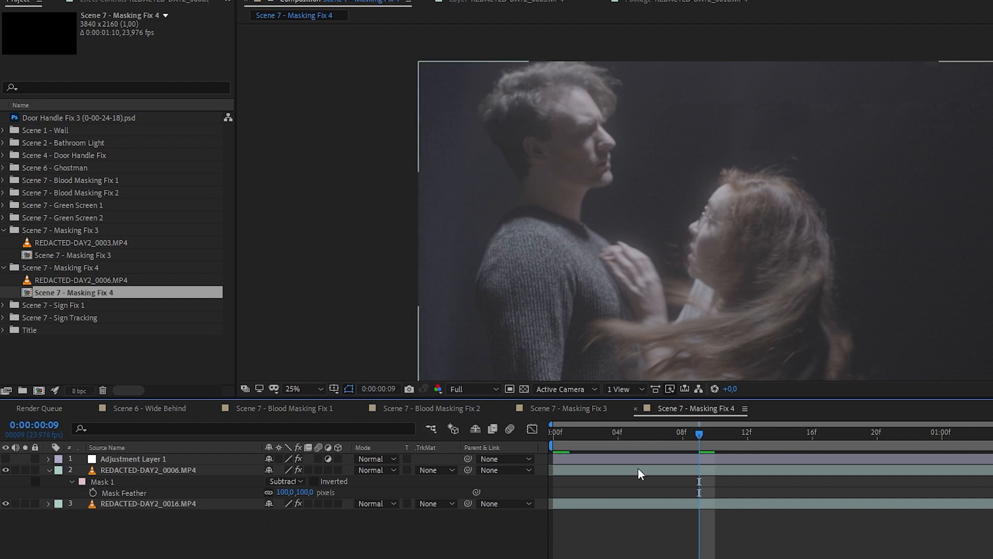
left_click(669, 502)
left_click_drag(703, 441, 931, 454)
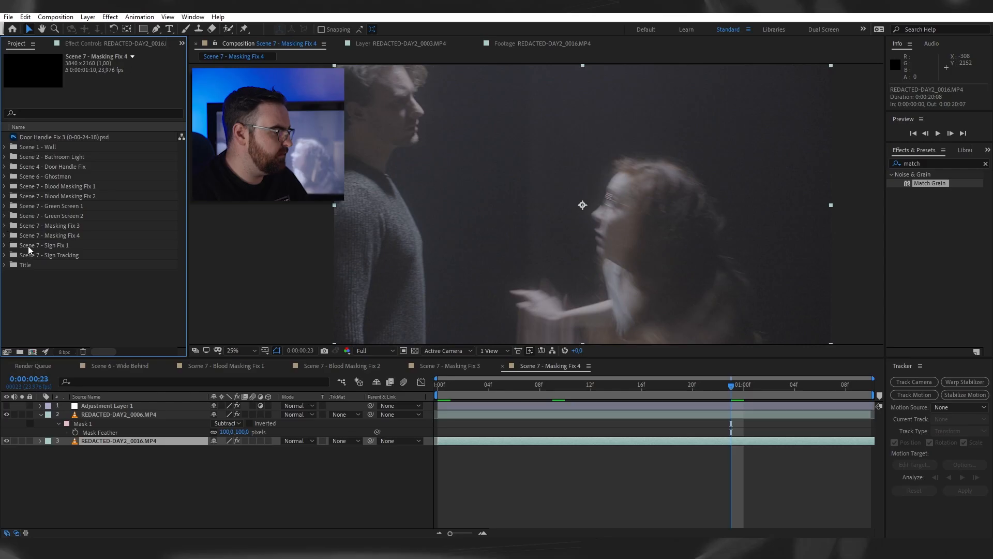
- Open the Scene 7 - Sign Fix1 composition from its folder and view it with nothing selected
left_click(28, 246)
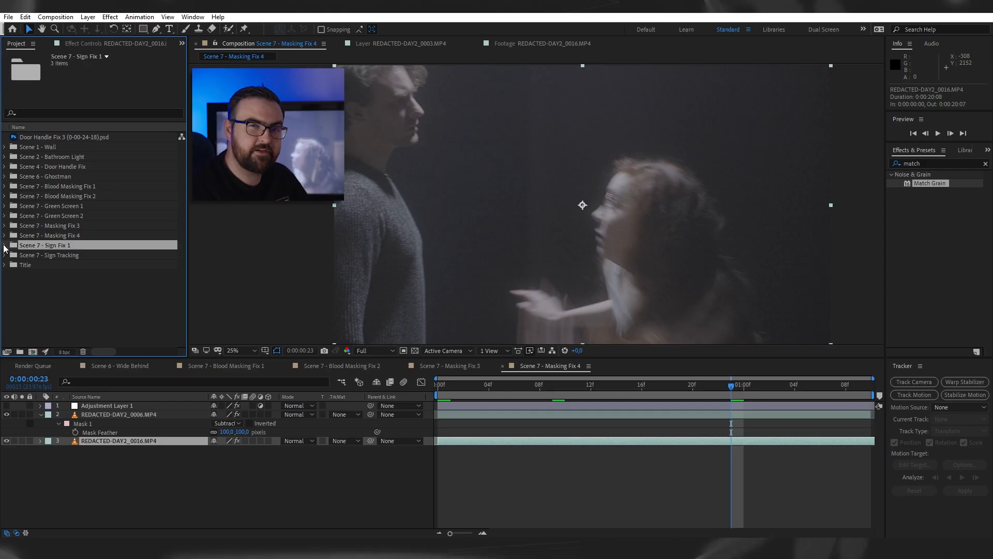
left_click(4, 245)
double_click(54, 275)
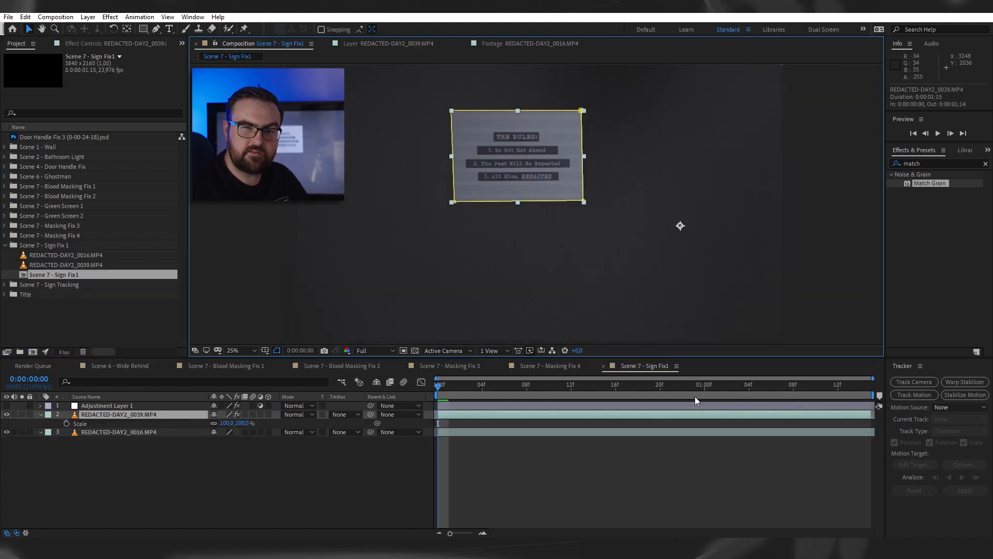
left_click(631, 498)
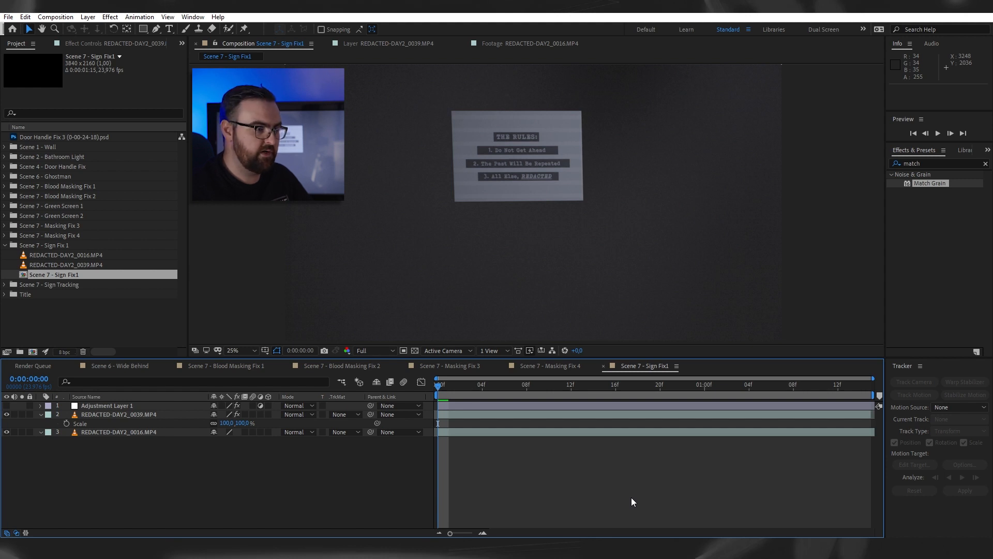
- Preview the REDACTED-DAY2_0039.MP4 sign over the REDACTED-DAY2_0016.MP4 backdrop and examine the sign's Mask 2 path
left_click(119, 414)
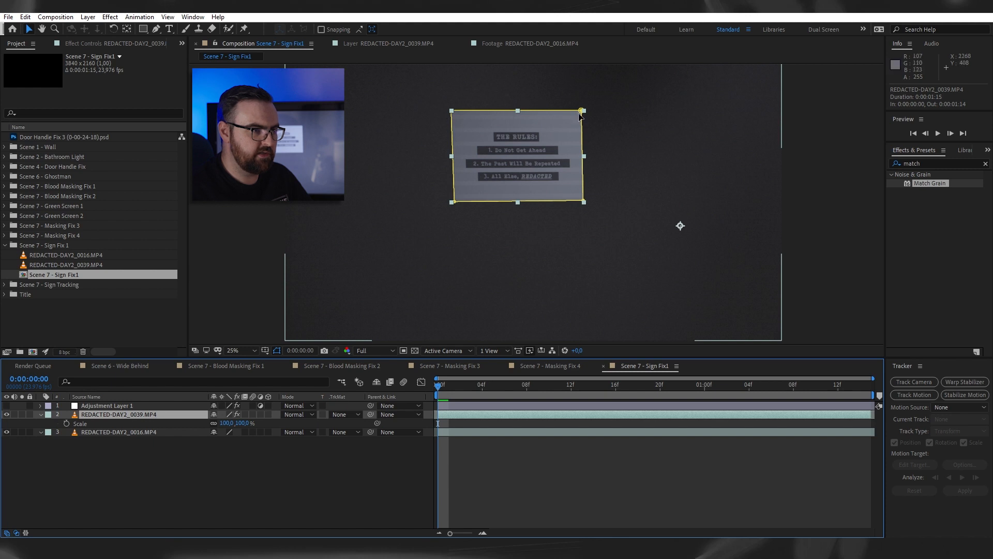
key("s")
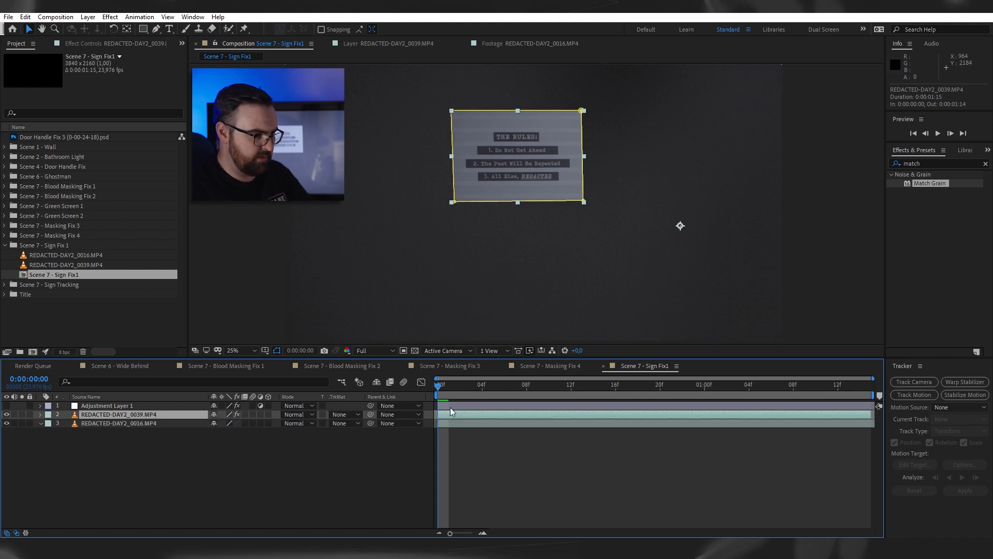
key("space")
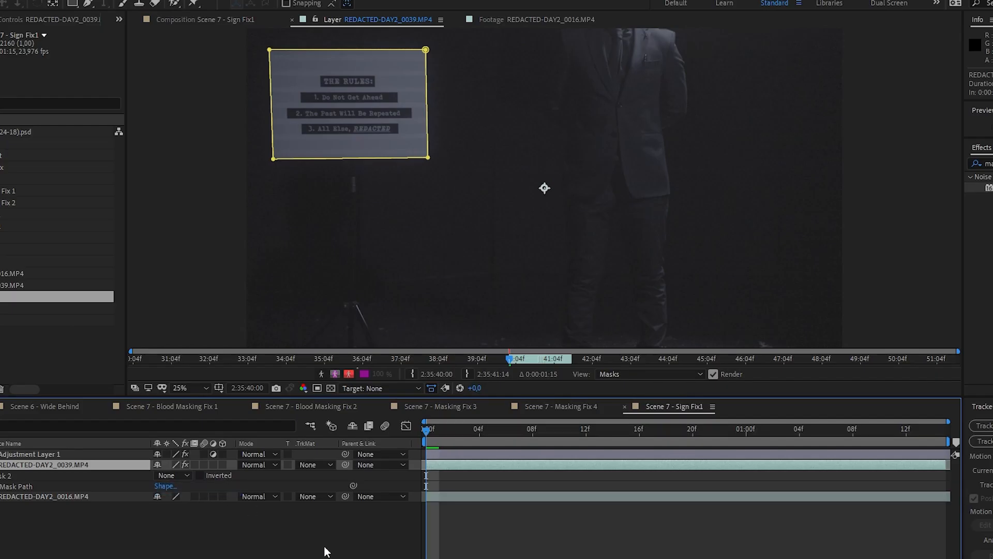
left_click(323, 548)
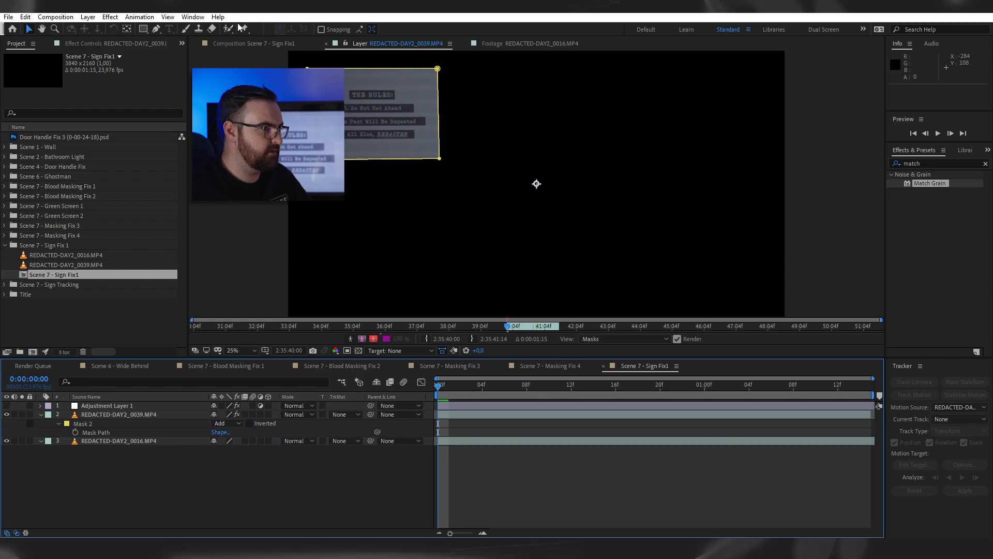
left_click(219, 21)
left_click(483, 415)
left_click(488, 441)
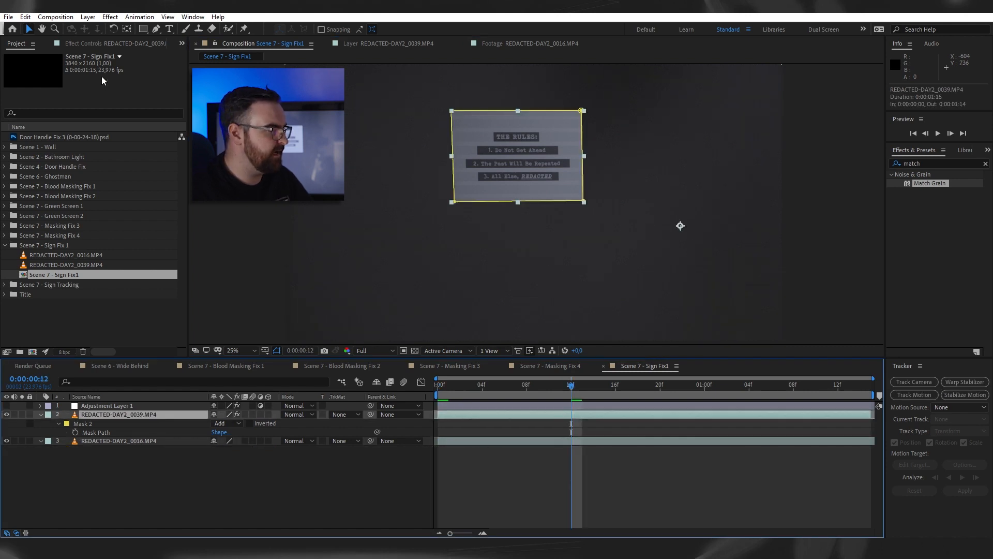
- Compare the sign layer with Lumetri Color off and on, including under the Adjustment Layer 1 grade
left_click(109, 43)
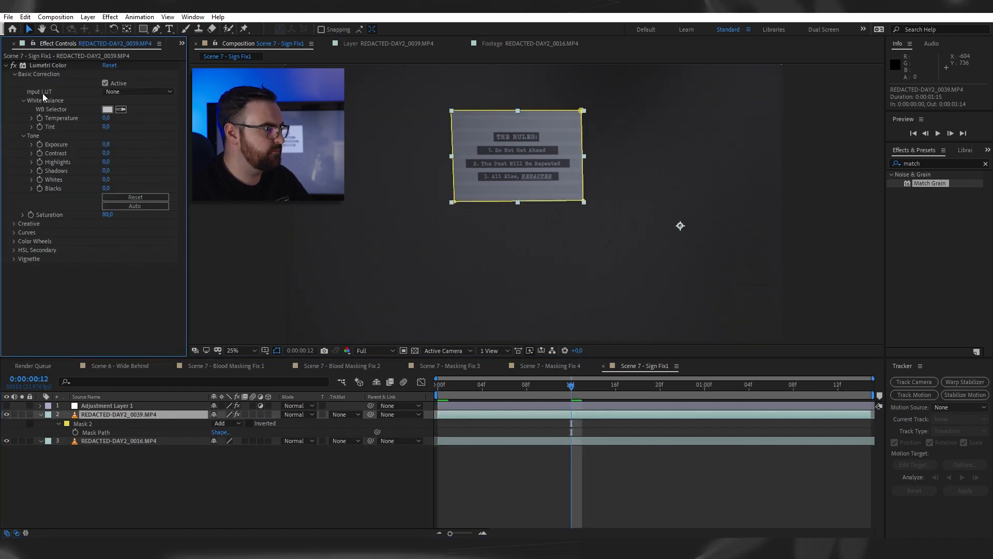
left_click(13, 66)
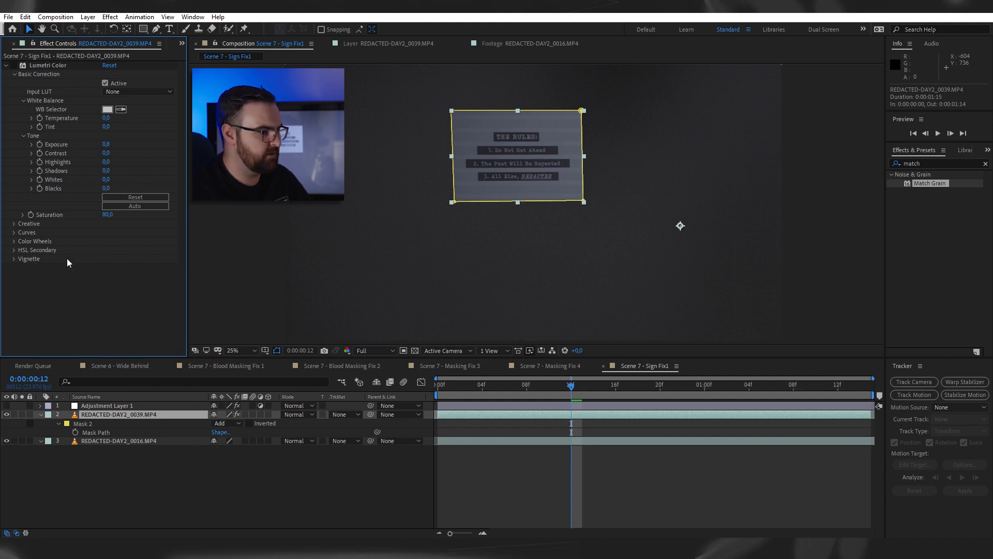
left_click(6, 406)
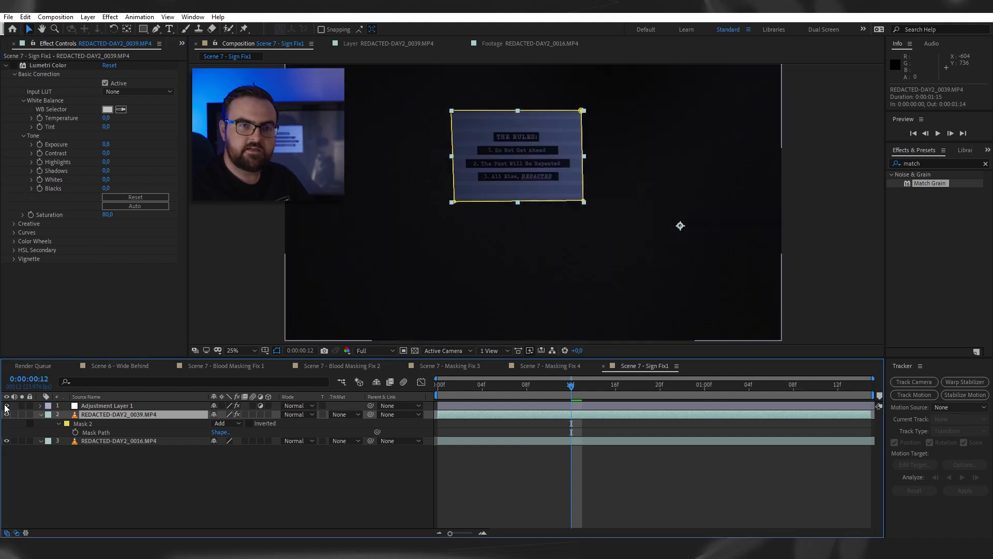
left_click(14, 65)
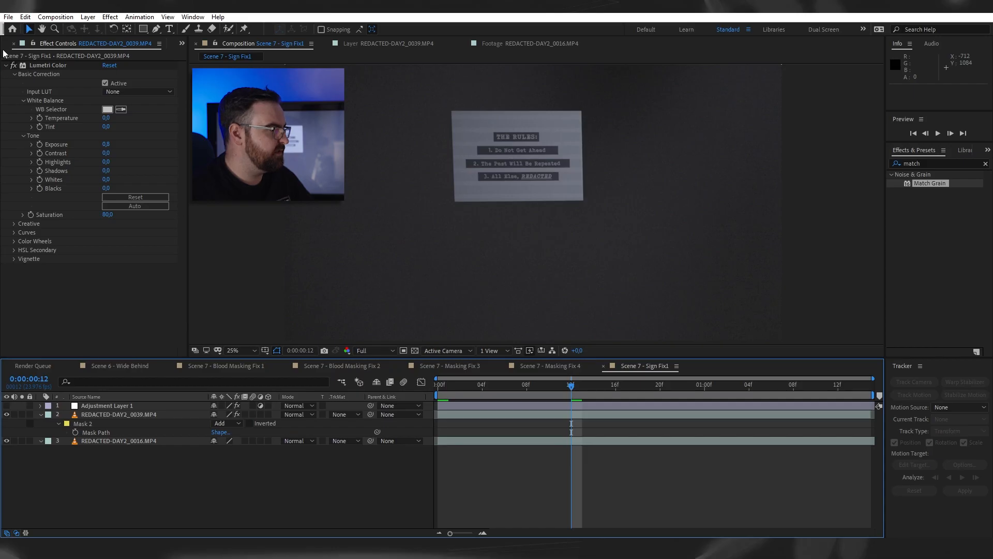
- Open the Scene 7 - Sign Tracking composition and scrub it after toggling the visibility of both REDACTED-DAY2_0032.MP4 layers
left_click(4, 46)
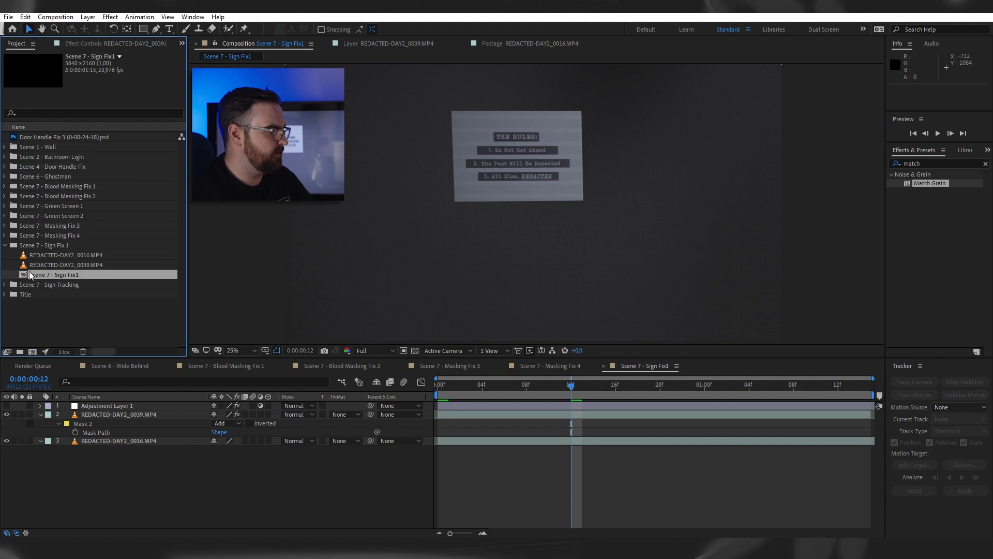
left_click(4, 285)
left_click(5, 245)
double_click(52, 285)
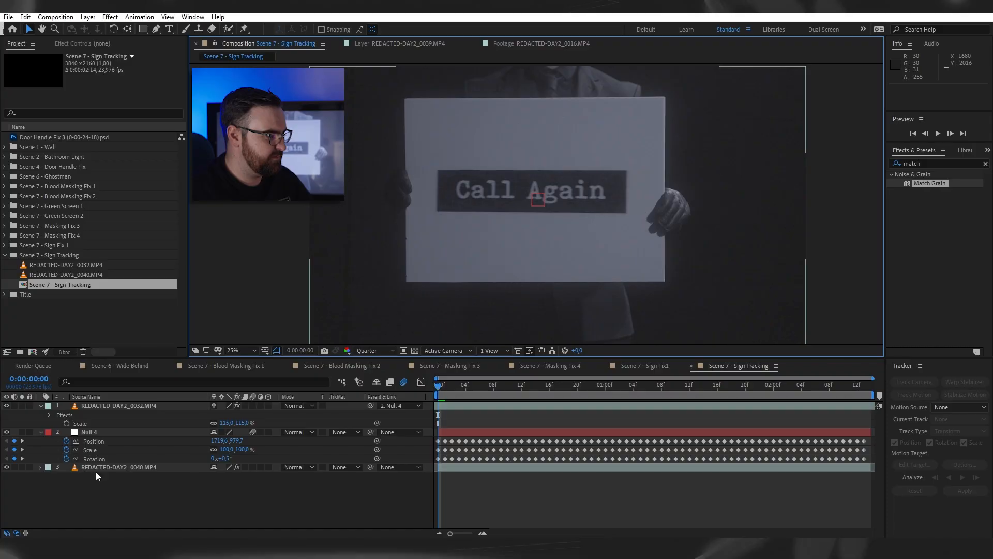
left_click_drag(7, 406, 7, 432)
left_click_drag(480, 384, 710, 383)
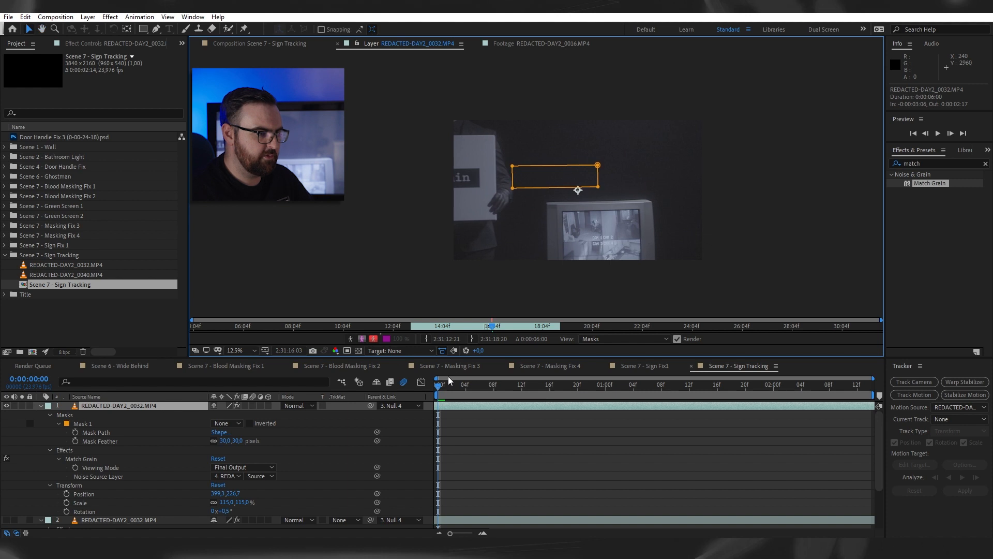
- Scrub through the top REDACTED-DAY2_0032.MP4 layer with its mask set to None and return to the Sign Tracking composition view
left_click_drag(516, 383, 852, 416)
key("Home")
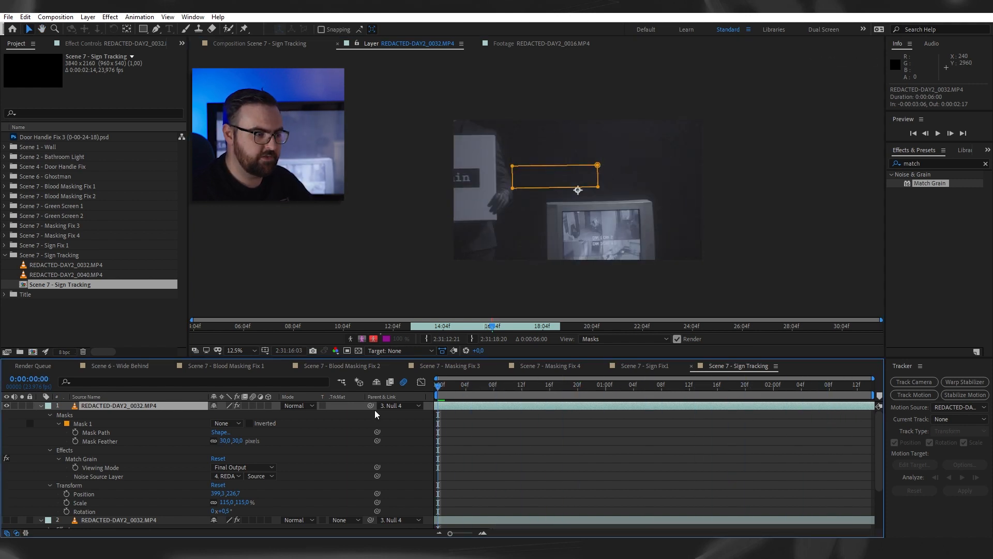
left_click_drag(446, 394, 636, 383)
left_click(293, 44)
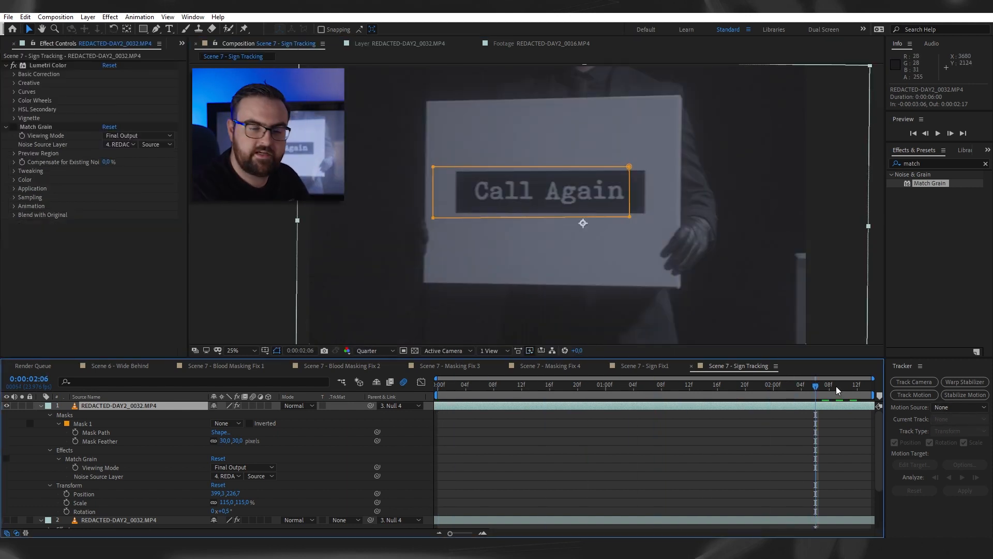
- Step back to 0:00:02:03, where the Call Again text sits inside Mask 1, and open the REDACTED-DAY2_0032.MP4 layer's command options
key("Page_Up")
key("Page_Up")
key("Page_Up")
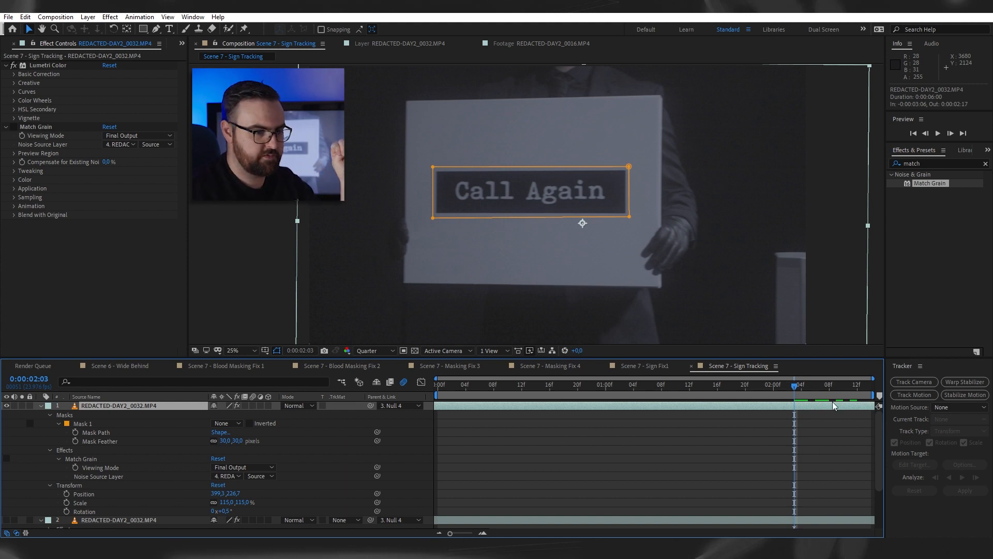
right_click(815, 406)
mouse_move(848, 168)
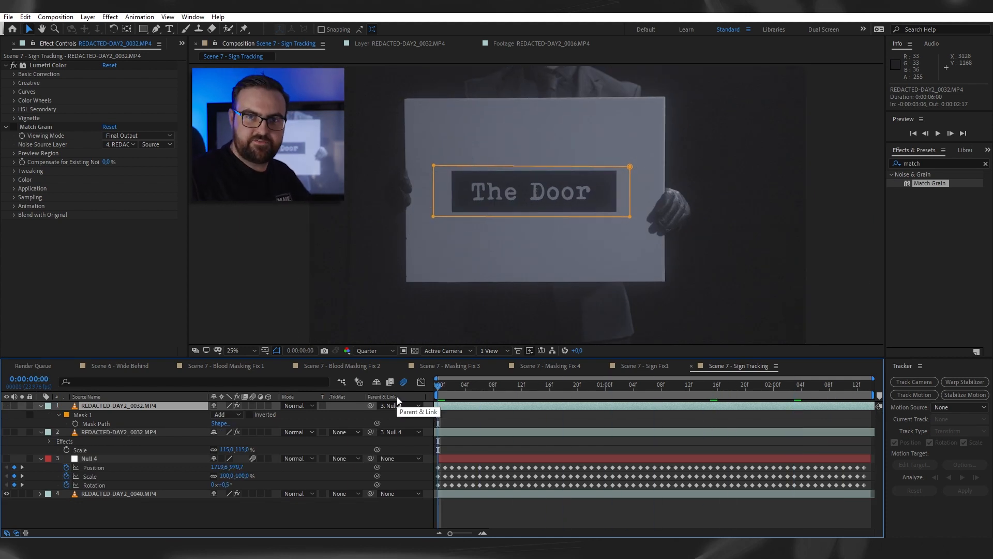
- Preview the original The Door sign shot with both REDACTED-DAY2_0032.MP4 layers hidden
key("space")
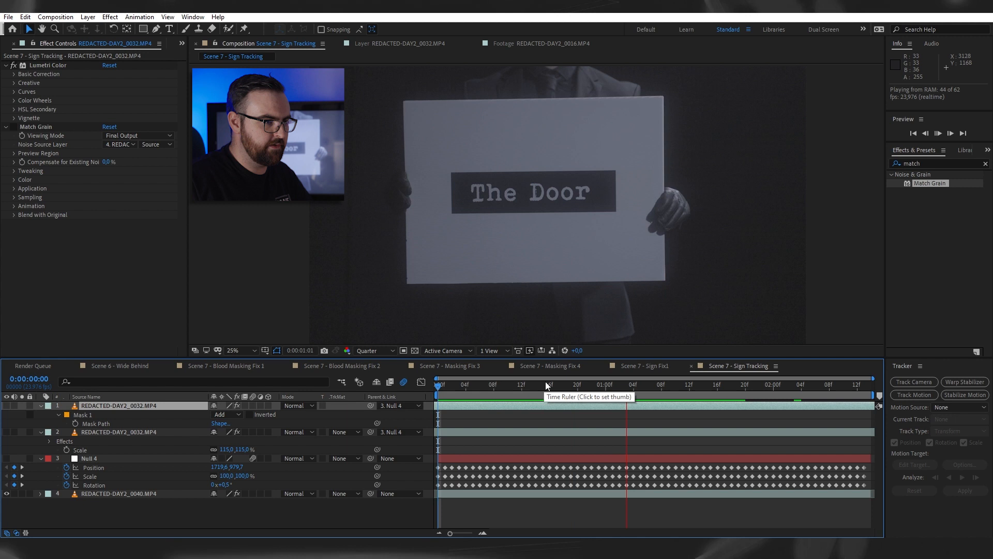
- Inspect the original REDACTED-DAY2_0040.MP4 shot and the Null 4 tracking layer, showing the lower REDACTED-DAY2_0032.MP4 layer for a preview
left_click(129, 494)
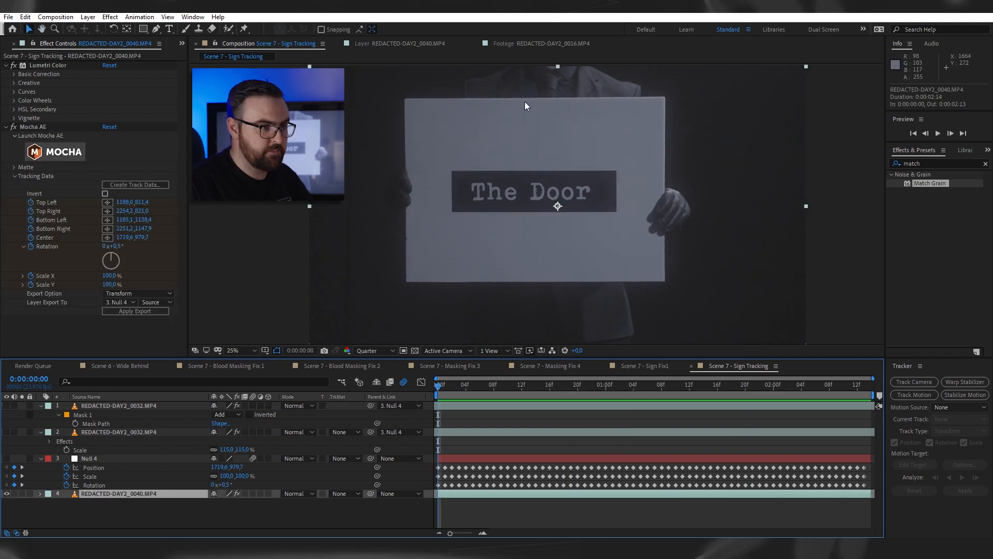
left_click_drag(445, 386, 619, 386)
key("Home")
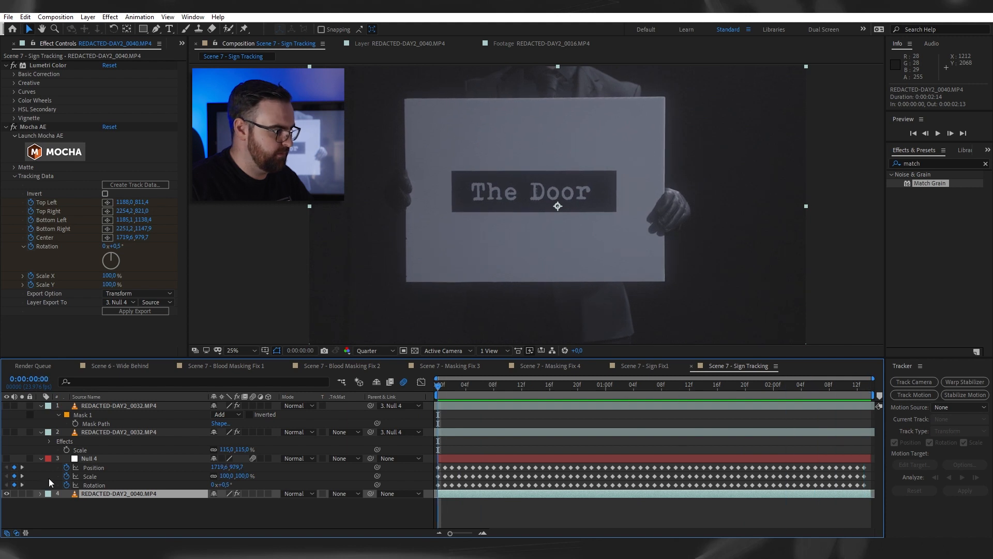
left_click(94, 457)
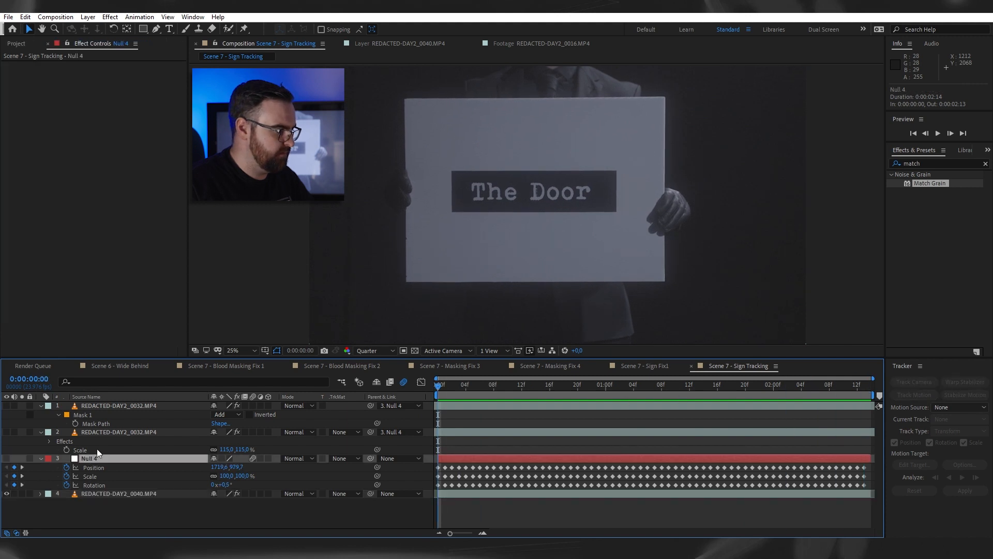
left_click(6, 432)
key("space")
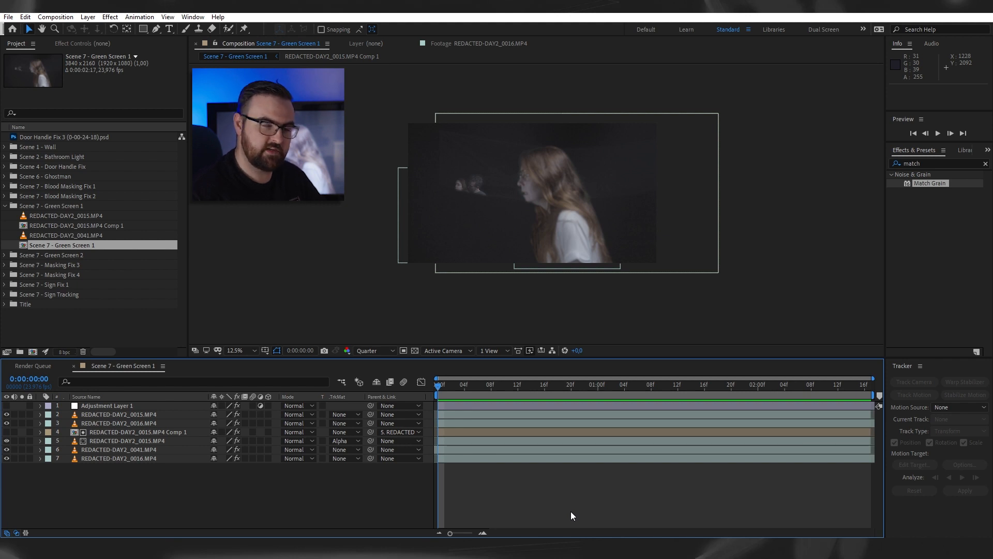
- Preview the Scene 7 - Green Screen 1 composite and its raw REDACTED-DAY2_0015.MP4 footage, stopping at 0:00:02:06
key("space")
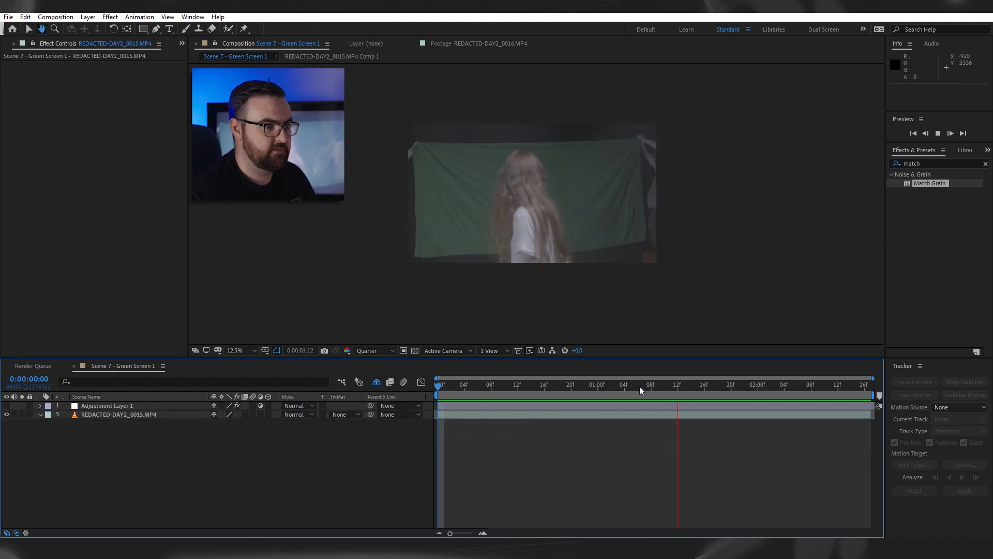
key("space")
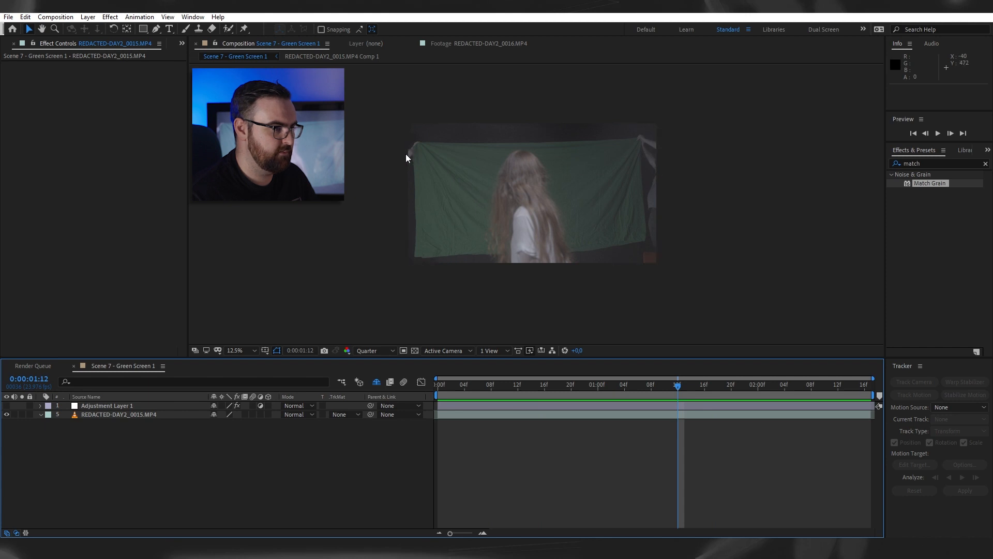
key("space")
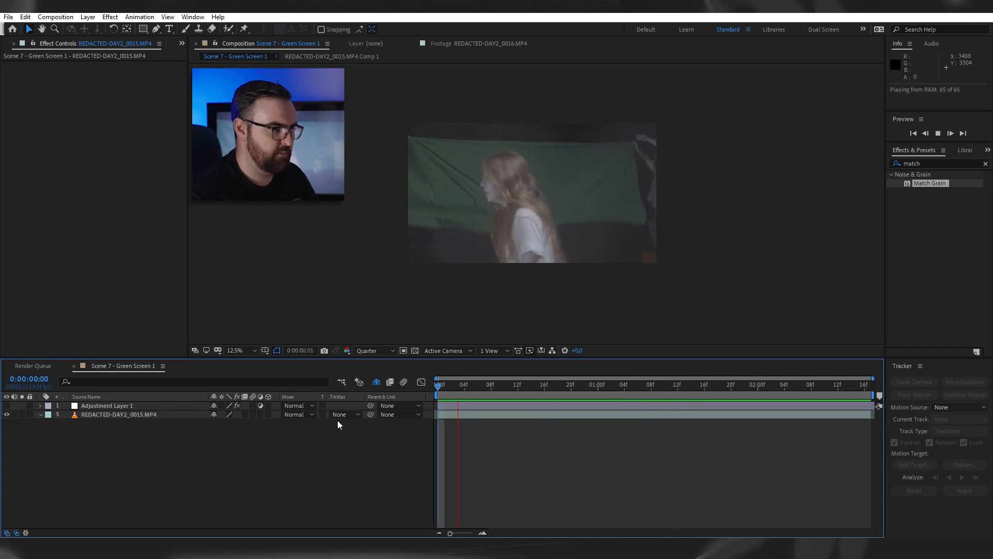
key("space")
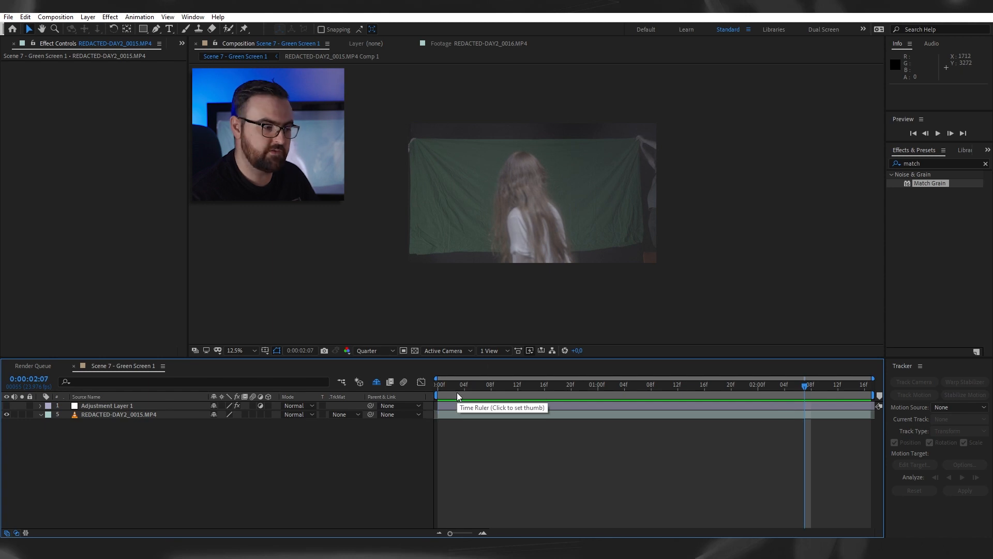
key("Page_Up")
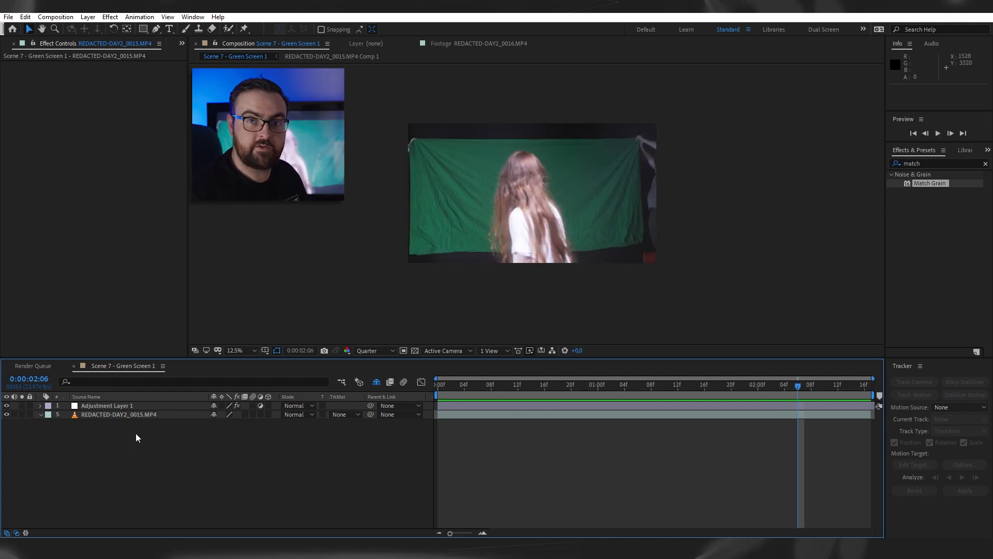
- Duplicate the REDACTED-DAY2_0015.MP4 layer, hide Adjustment Layer 1 and apply Lumetri Color to the upper copy
left_click(136, 415)
key("ctrl+d")
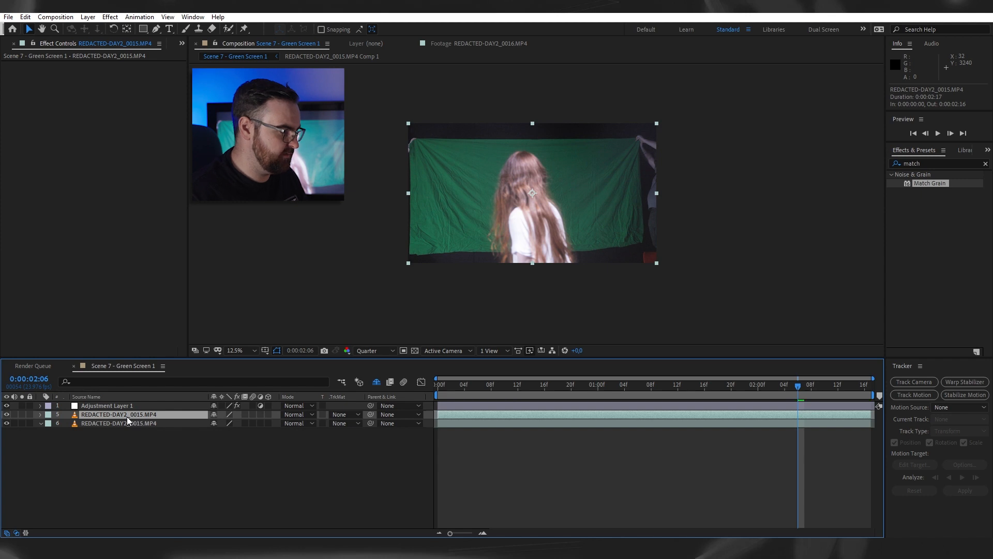
left_click(7, 406)
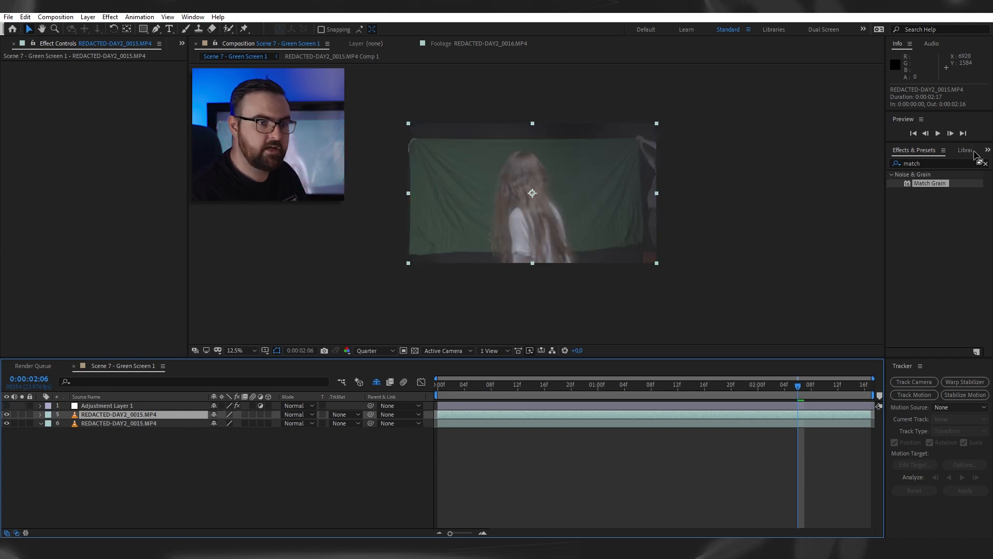
left_click(986, 165)
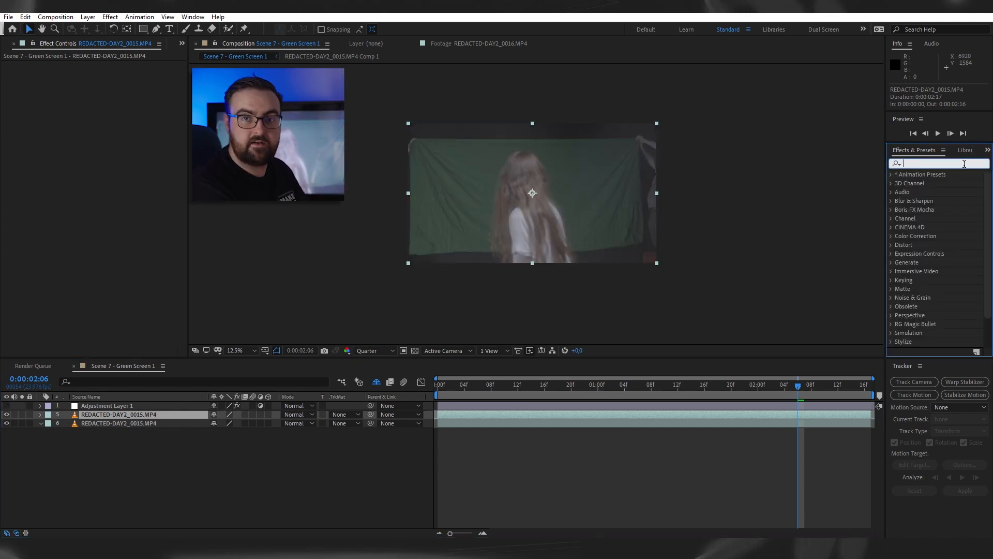
type("lumet")
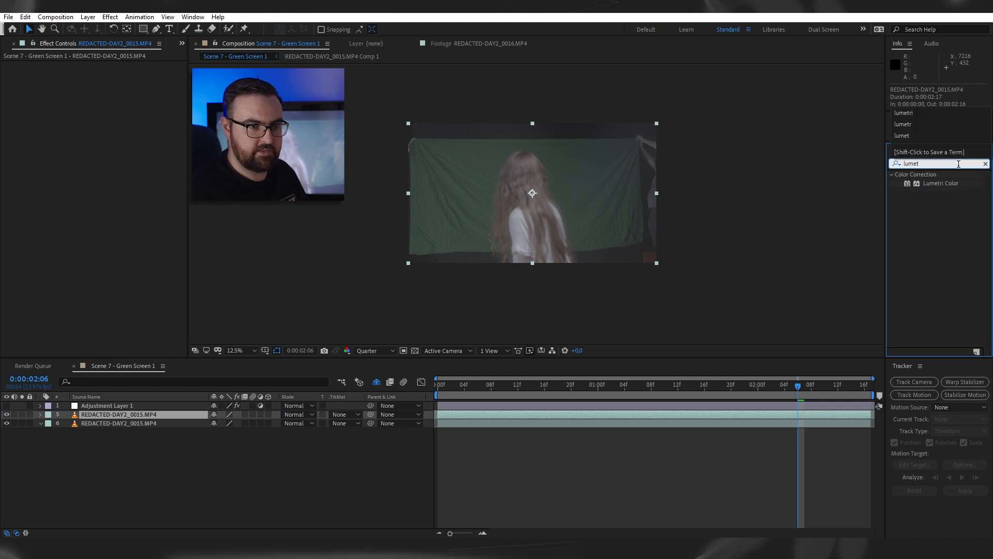
left_click_drag(941, 183, 484, 247)
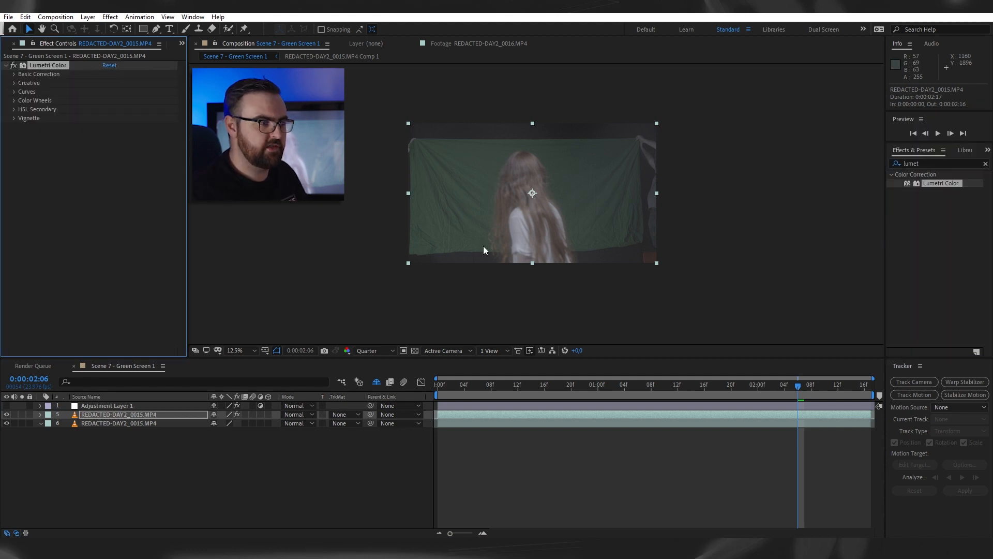
- Grade the upper copy with the Sony_A7sIII-SLog3 input LUT, Exposure 2,8, Highlights -41,0 and Shadows 35,0
left_click(14, 74)
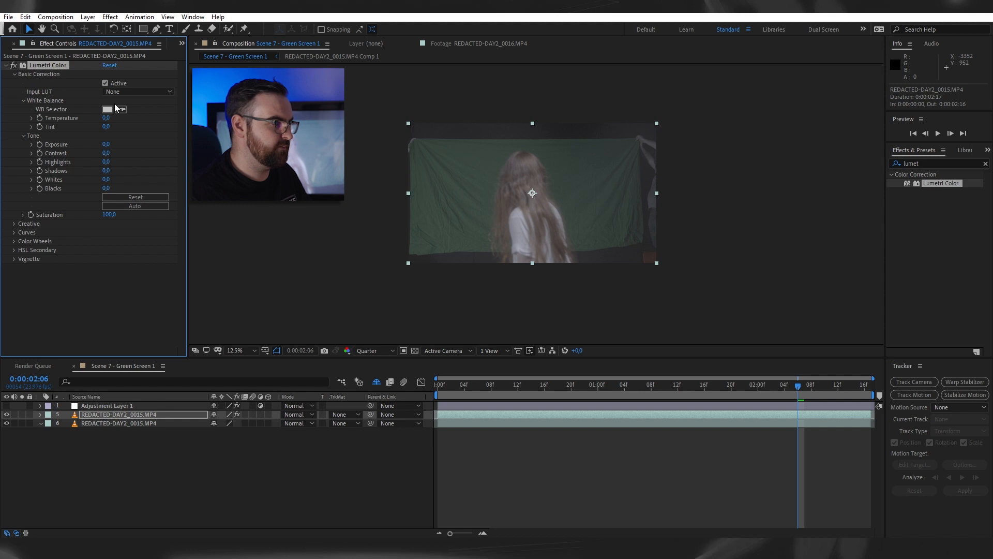
left_click(137, 91)
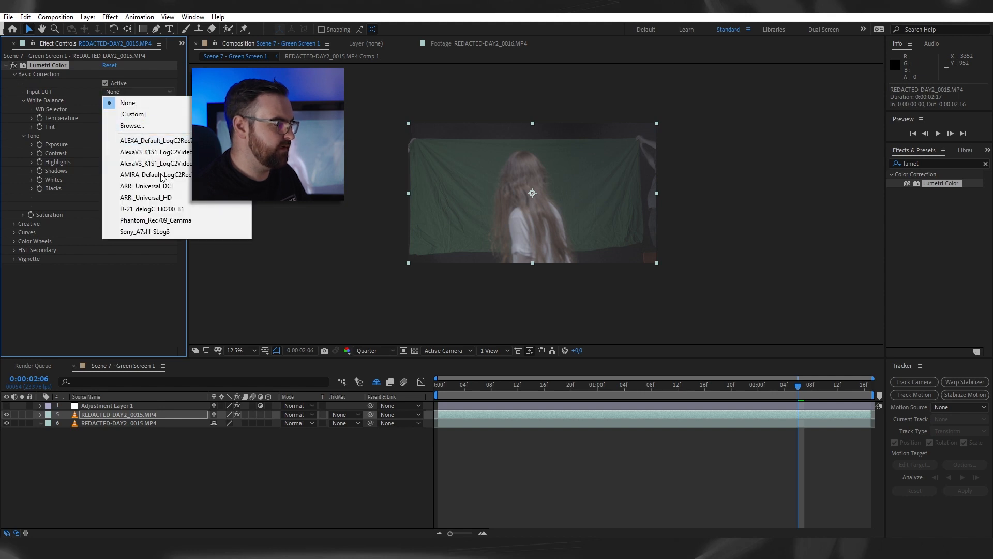
left_click(159, 233)
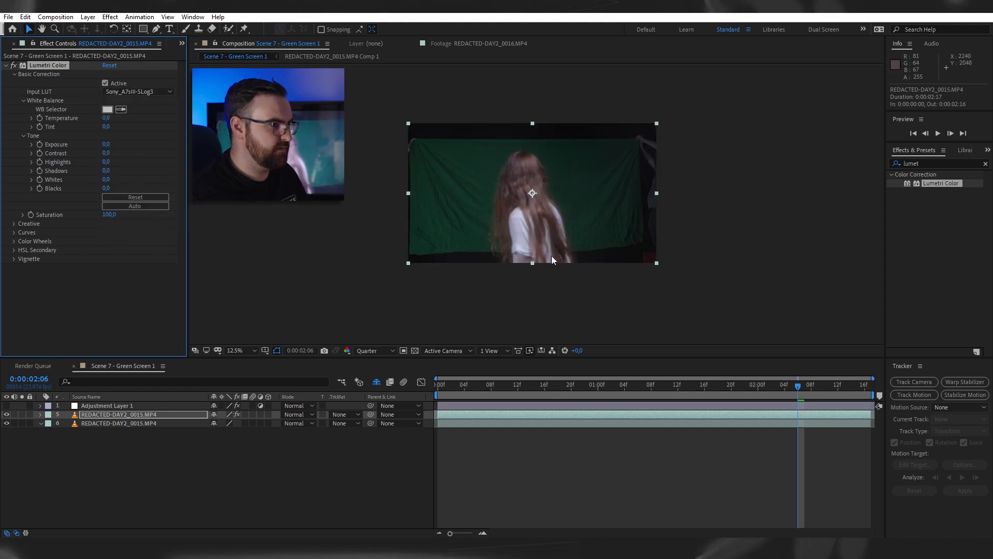
left_click_drag(107, 143, 124, 149)
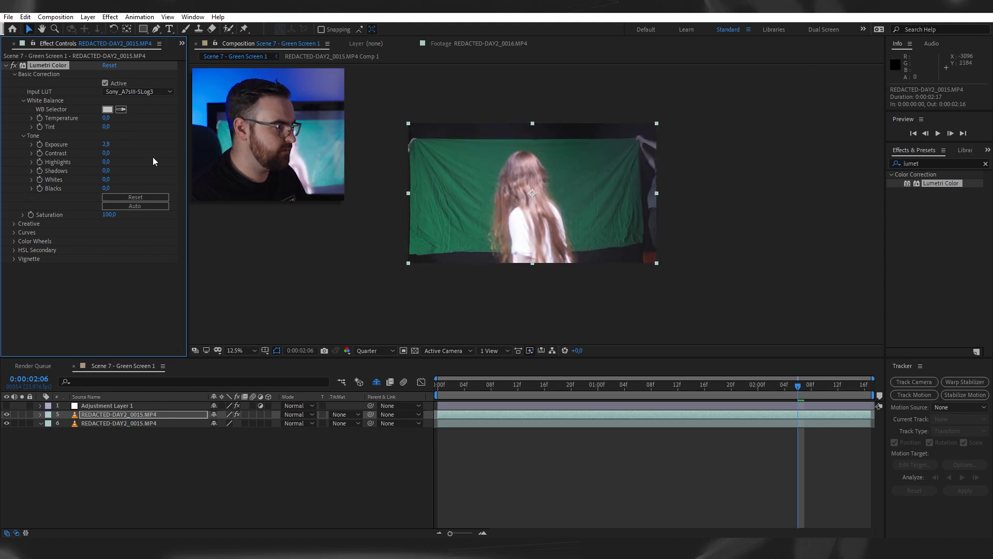
mouse_move(107, 172)
left_mouse_down()
mouse_move(124, 179)
mouse_move(89, 166)
left_mouse_up()
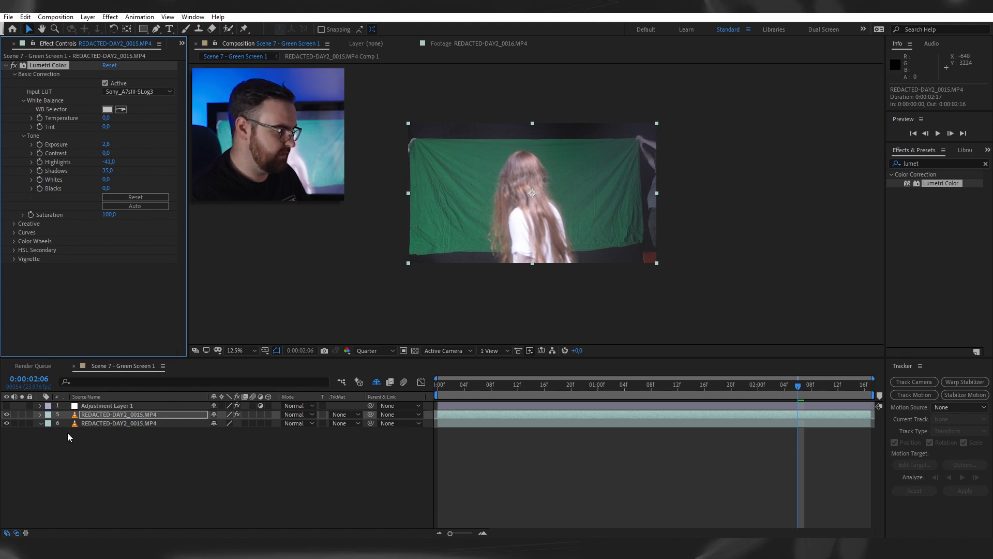
- Pre-compose the graded copy as Green Screen 1 Precomp, moving all attributes into the new composition
left_click(115, 417)
key("ctrl+shift+c")
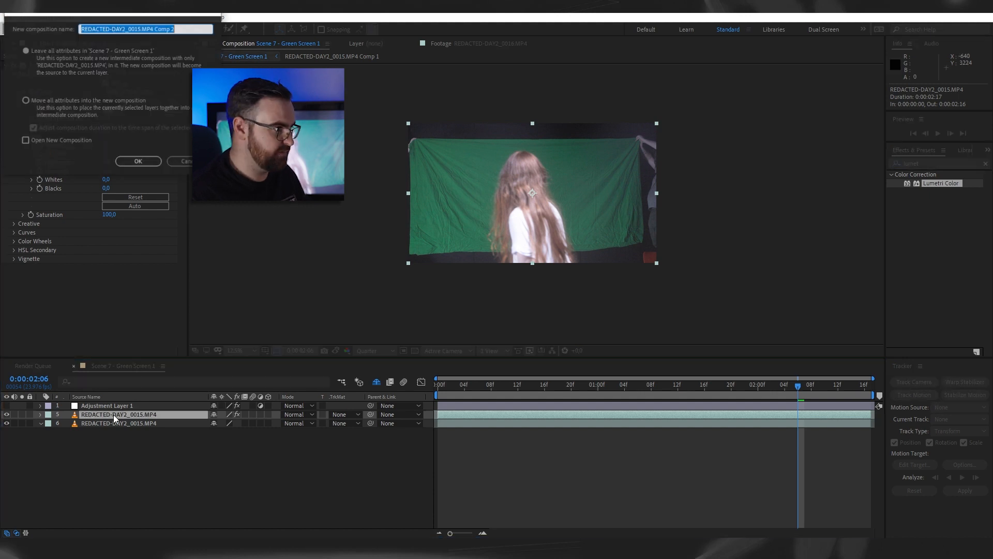
type("Green Screen 1 Precomp")
left_click(30, 102)
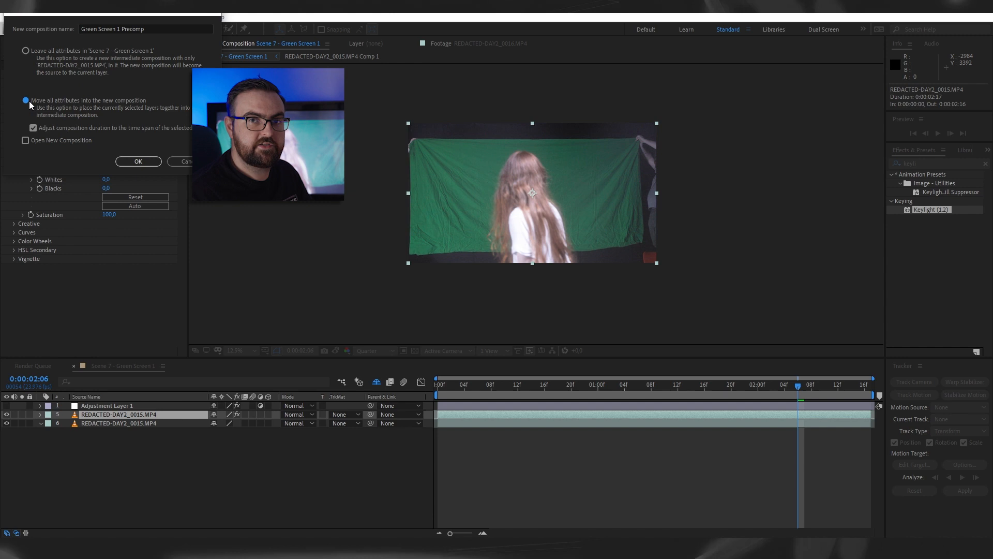
left_click(138, 161)
- Apply Keylight (1.2) to Green Screen 1 Precomp and sample the green backdrop as the Screen Colour
double_click(931, 209)
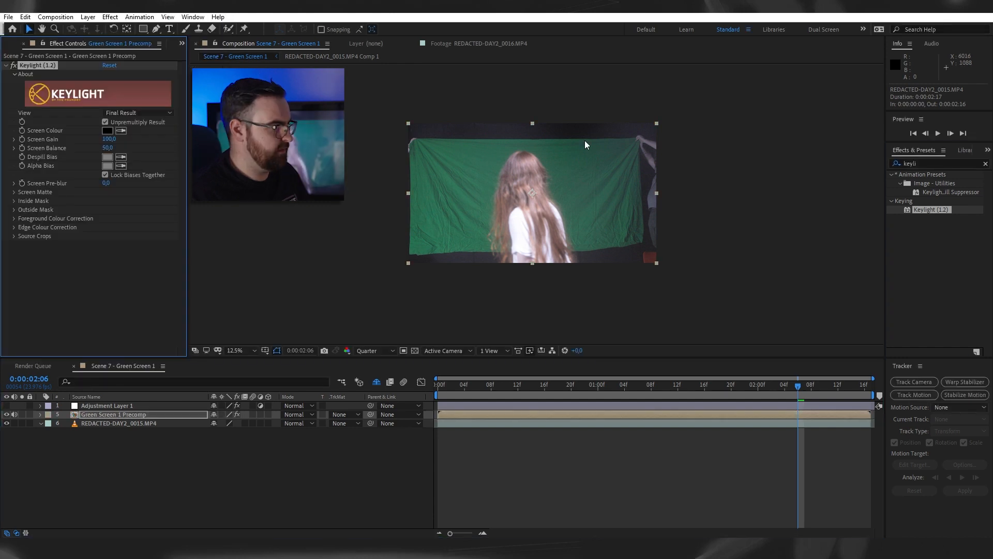
left_click(121, 131)
left_click(515, 223)
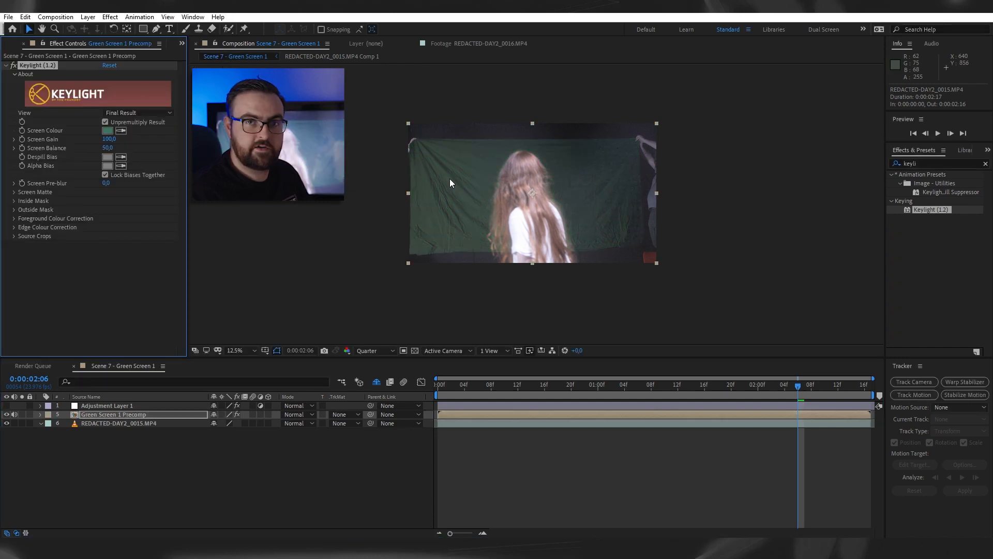
- Switch the Keylight view to Screen Matte and darken the Screen Colour to a deep green for a cleaner matte
left_click(129, 114)
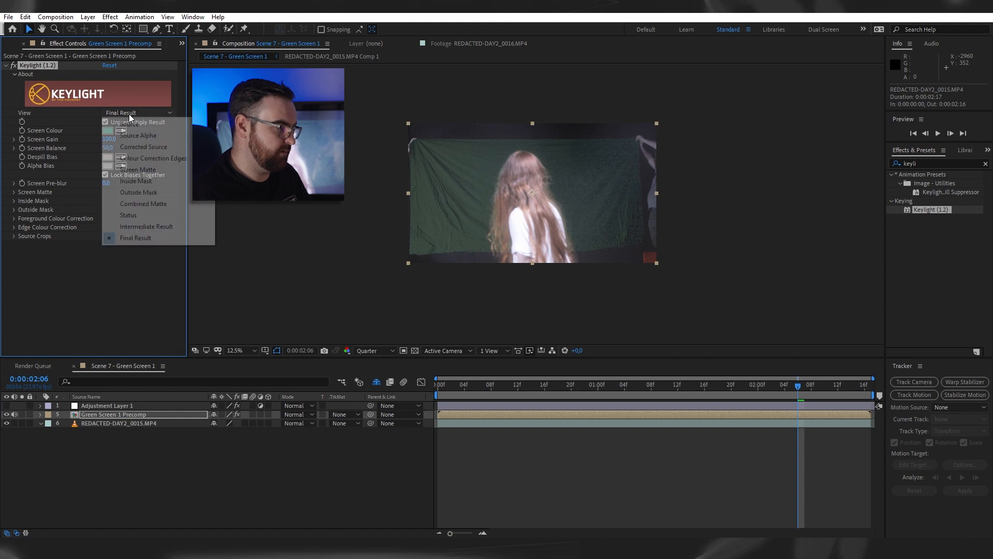
left_click(138, 170)
left_click(107, 131)
left_click_drag(83, 104, 74, 130)
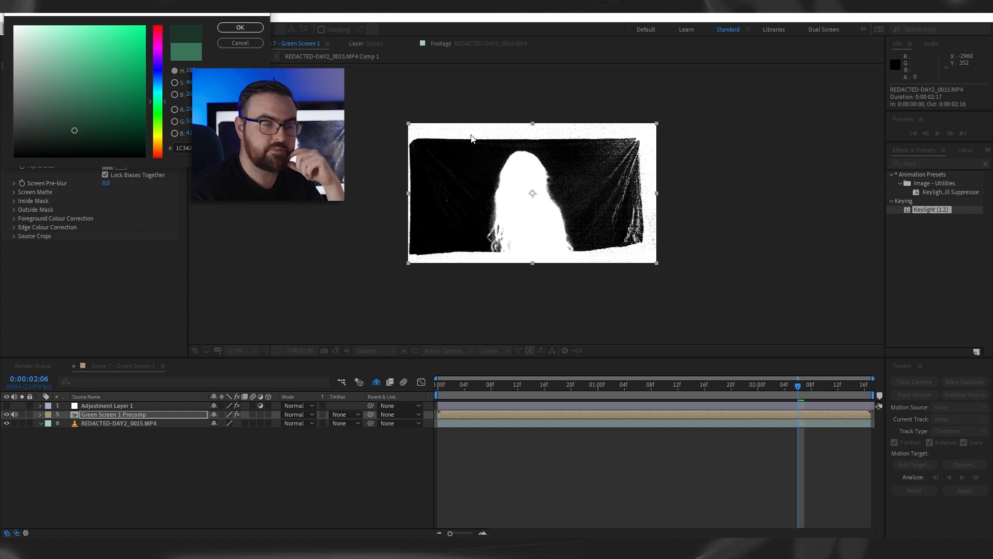
left_click(243, 30)
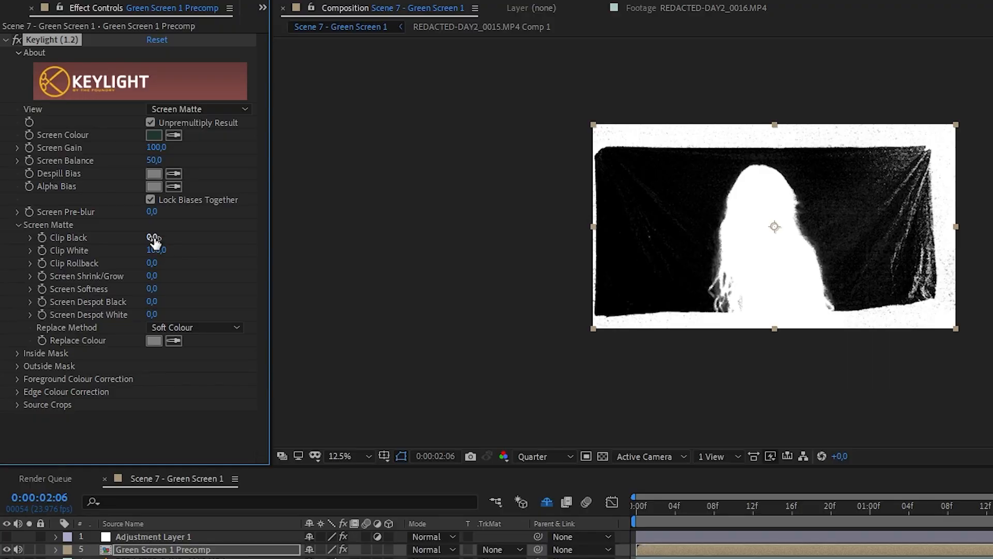
- Set Clip Black to 16,0 and Clip White to 89,0, and check the key in Intermediate Result view with the original layer hidden
left_click_drag(107, 201, 117, 202)
left_click_drag(160, 251, 153, 250)
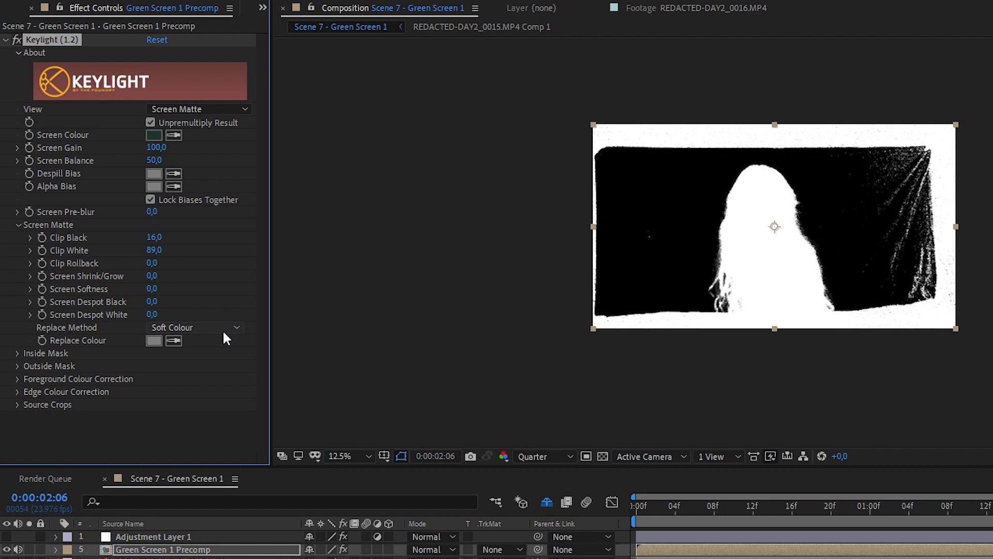
left_click(224, 112)
left_click(212, 272)
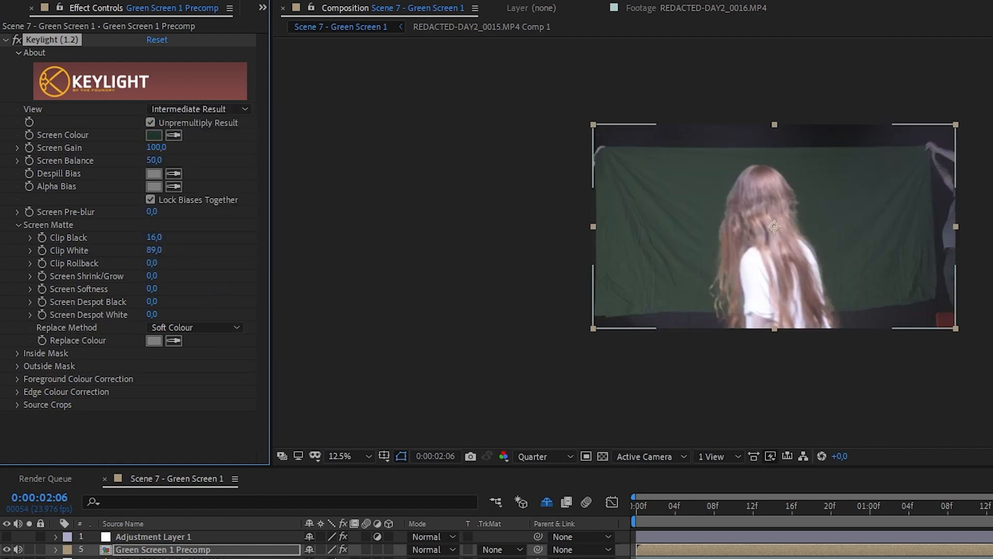
left_click(7, 558)
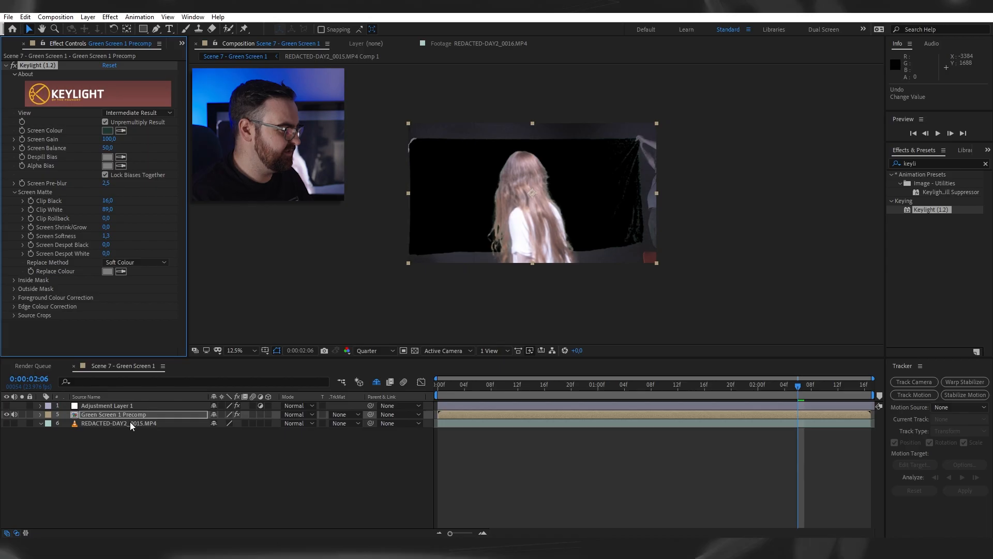
- Show the original REDACTED-DAY2_0015.MP4 layer again and set its track matte to Alpha Matte "Green Screen 1 Precomp"
left_click(129, 422)
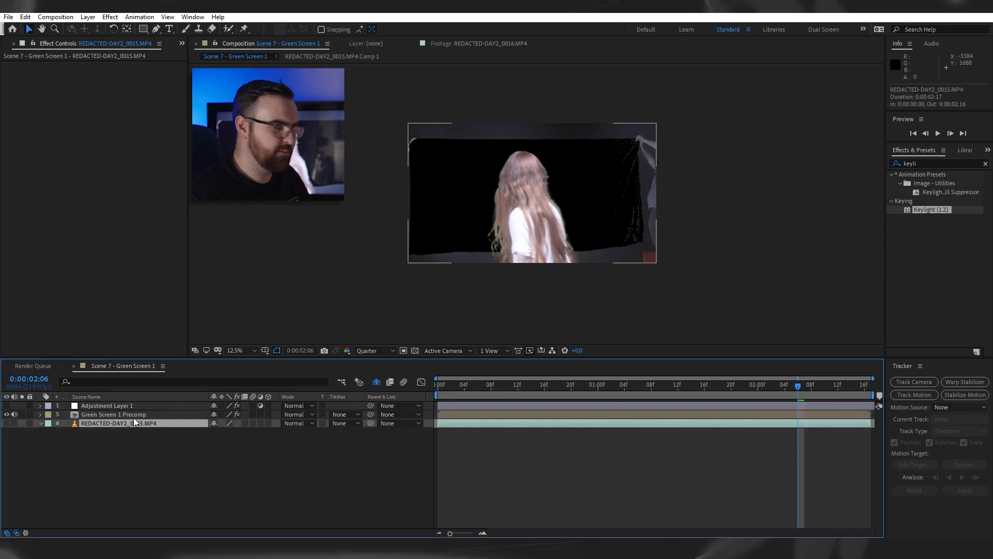
left_click(348, 424)
left_click(46, 428)
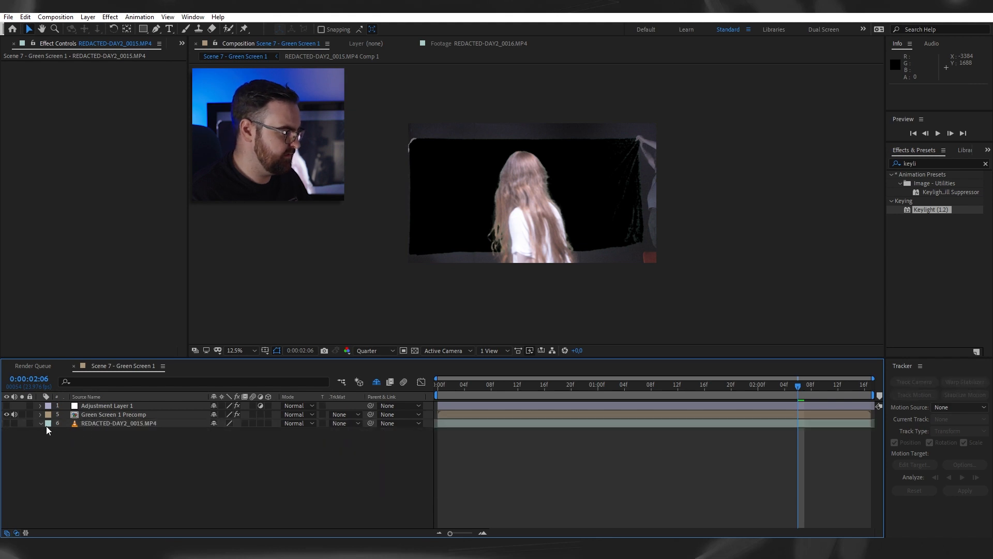
left_click(7, 423)
left_click(89, 423)
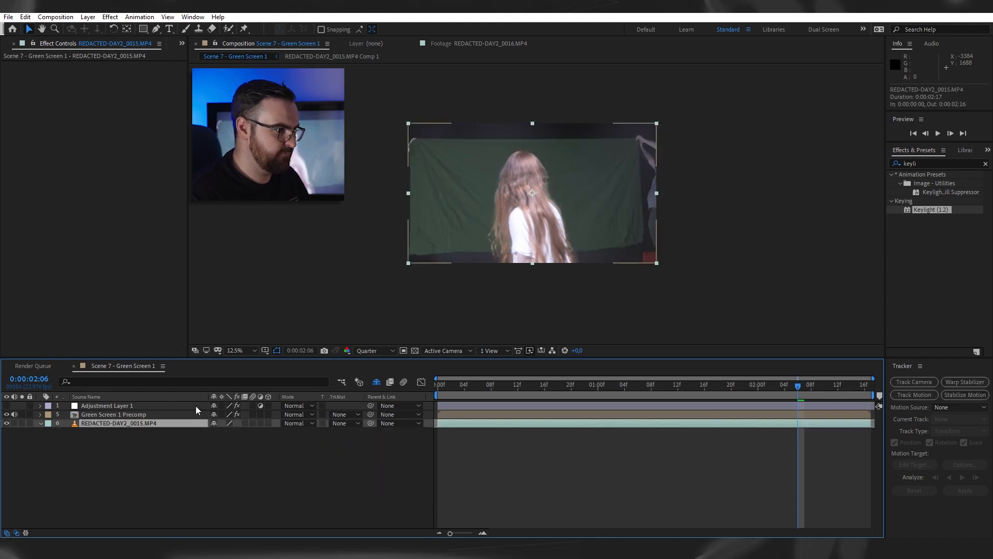
left_click(347, 424)
left_click(374, 448)
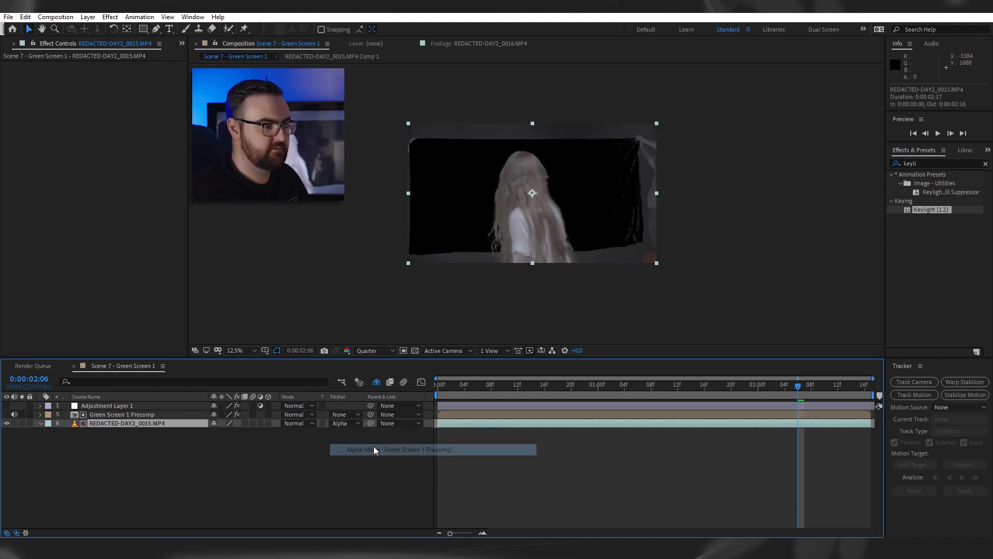
- Paste the REDACTED-DAY2_0041.MP4 layer, move it below the keyed REDACTED-DAY2_0015.MP4 footage and preview from the start
key("Home")
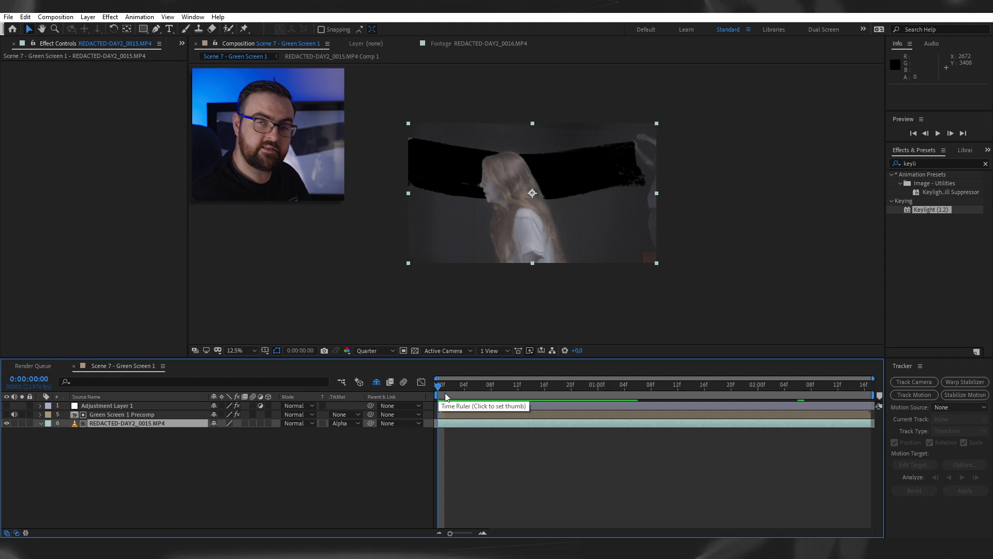
key("ctrl+v")
left_click_drag(177, 415, 163, 461)
key("space")
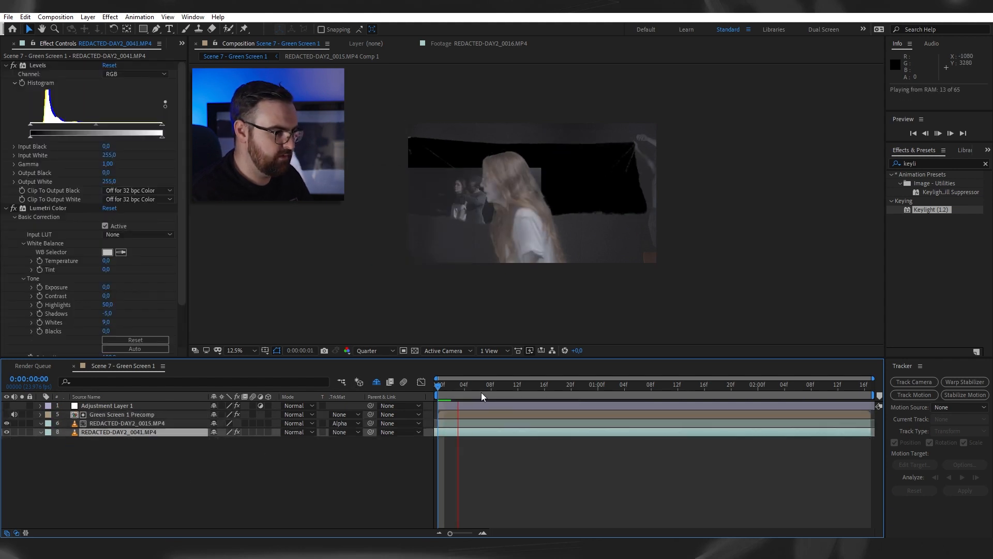
- Play the composite from the start and check how the keyed woman sits over the REDACTED-DAY2_0041.MP4 footage
key("space")
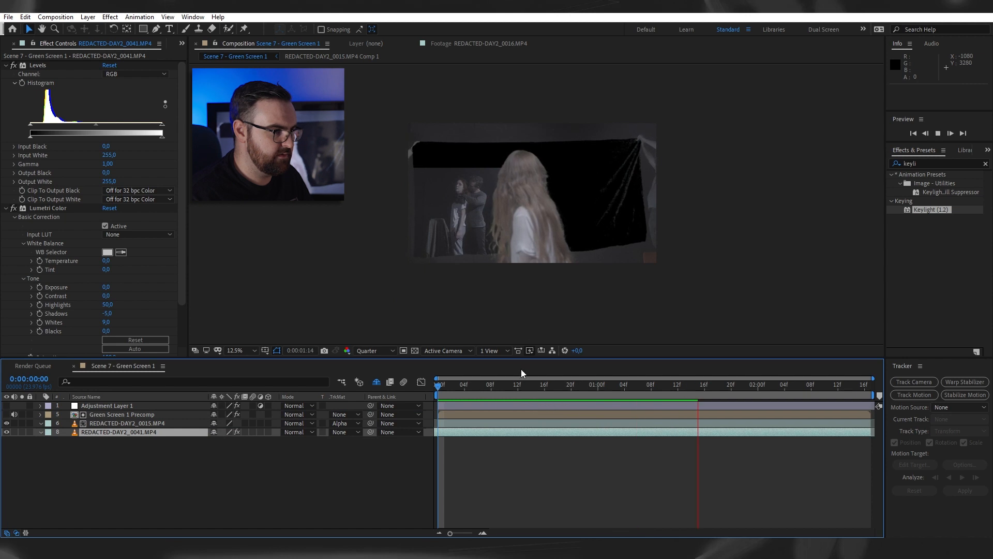
left_click(634, 415)
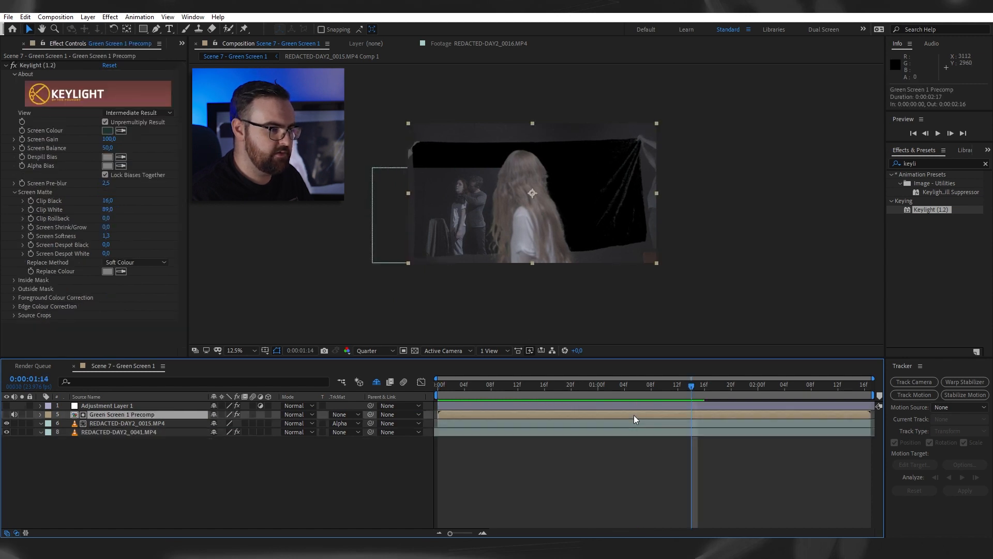
key("Home")
key("space")
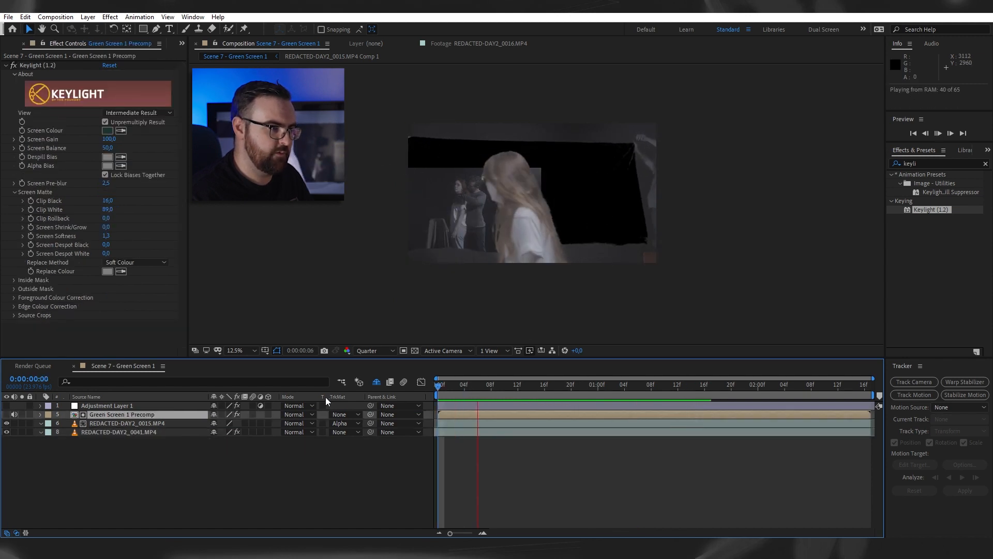
key("space")
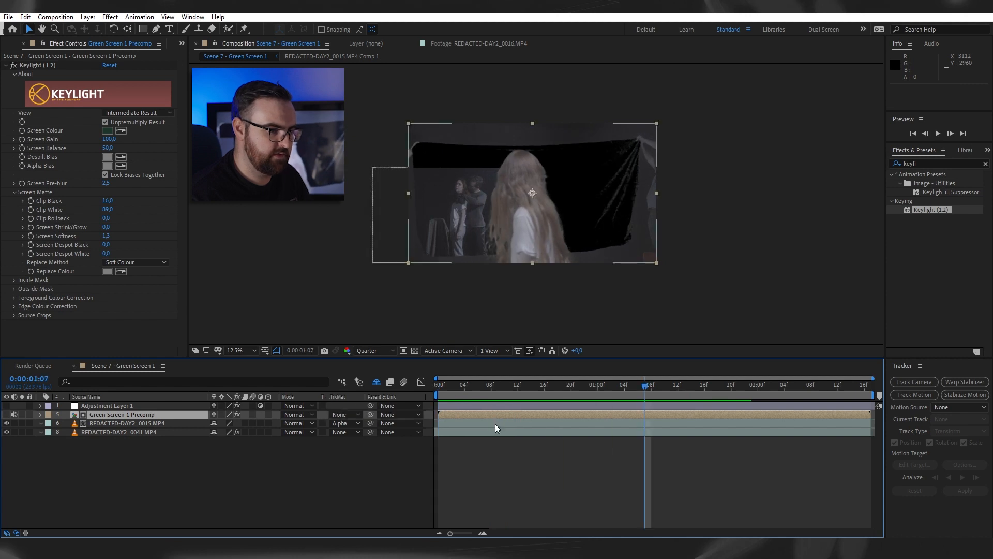
- Move the REDACTED-DAY2_0015.MP4 layer and its Green Screen 1 Precomp matte together rightward to position 2336,0, 1080,0 and preview from the start
left_click(495, 424, "ctrl")
left_click_drag(508, 213, 542, 213)
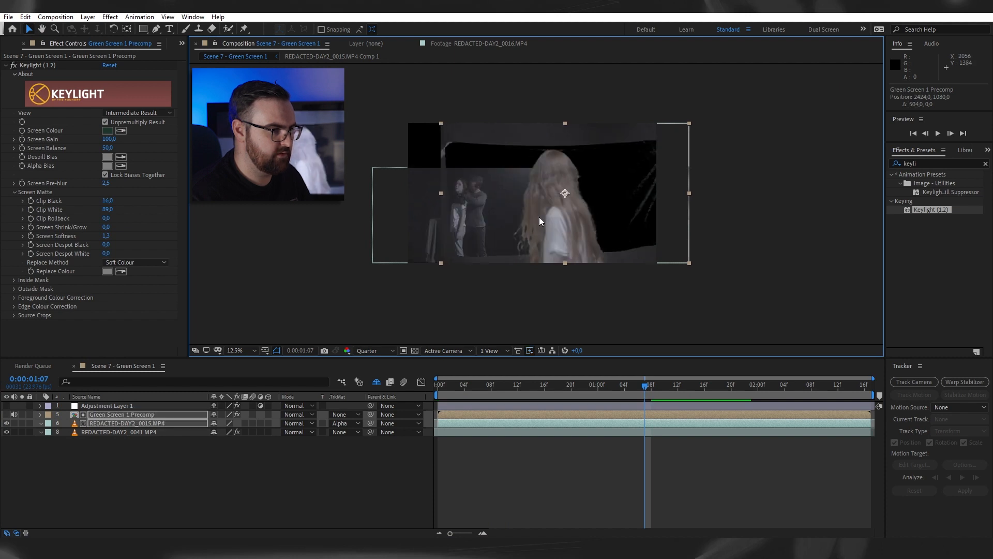
left_click(527, 503)
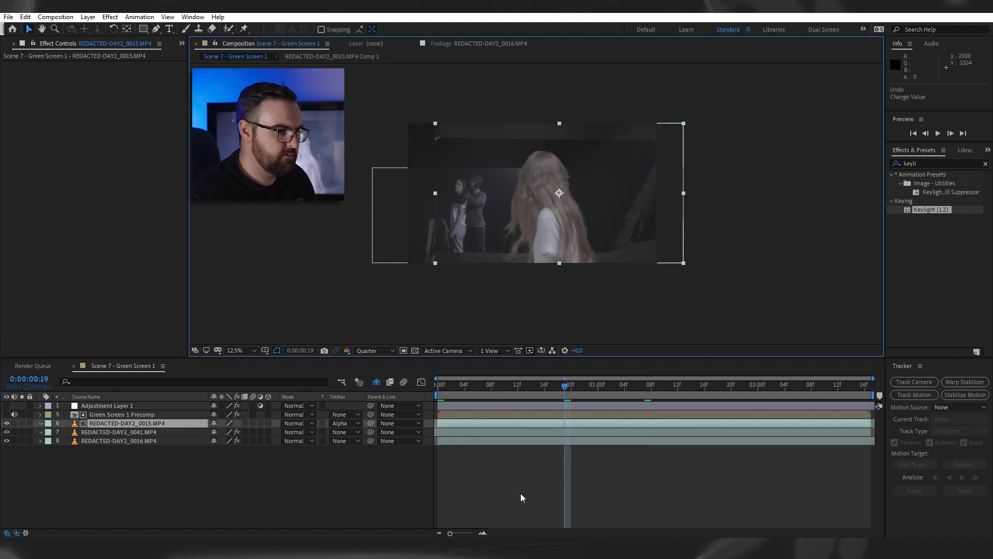
left_click(522, 492)
left_click_drag(500, 383, 431, 397)
key("space")
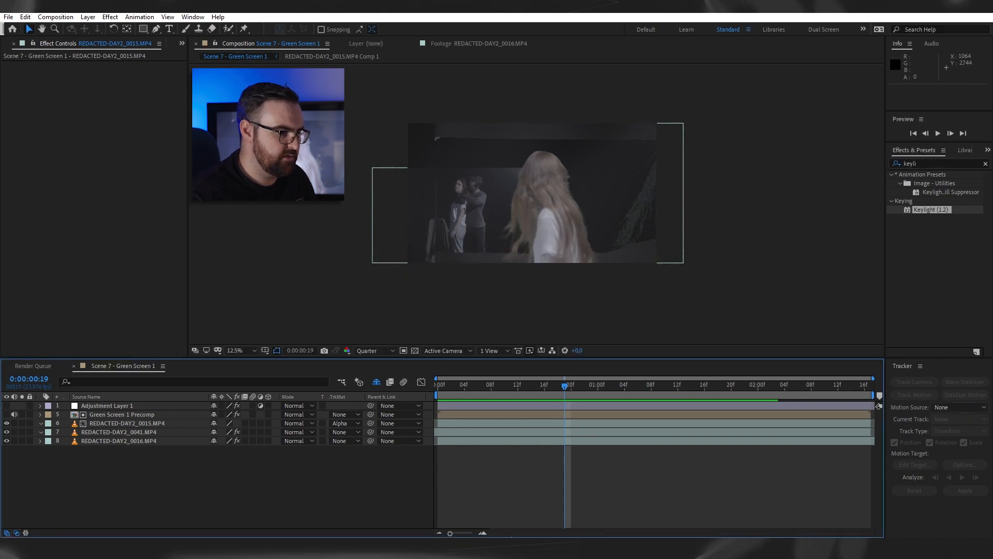
- Apply Lumetri Color to the REDACTED-DAY2_0015.MP4 layer and set its Shadows to -19,0
left_click(496, 440)
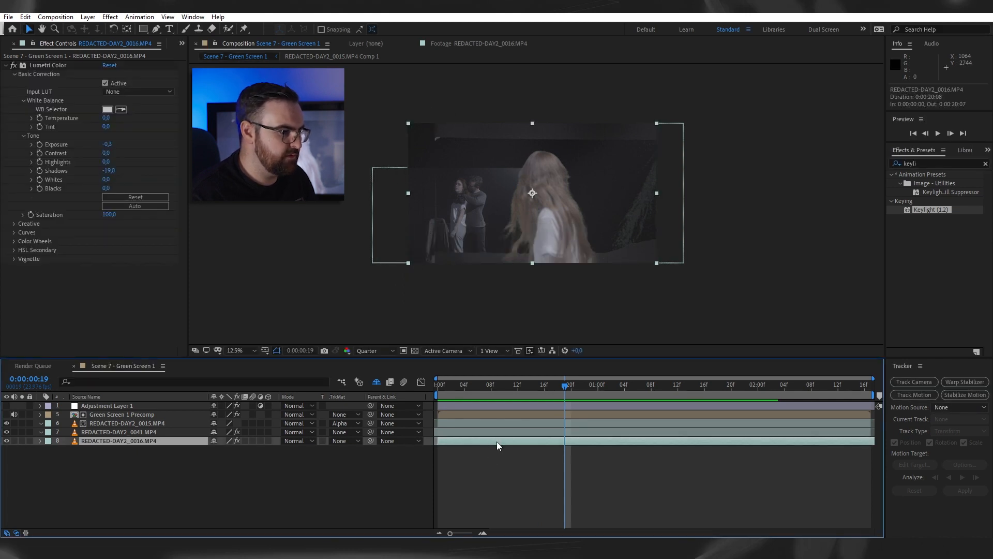
left_click(167, 433)
left_click(167, 423)
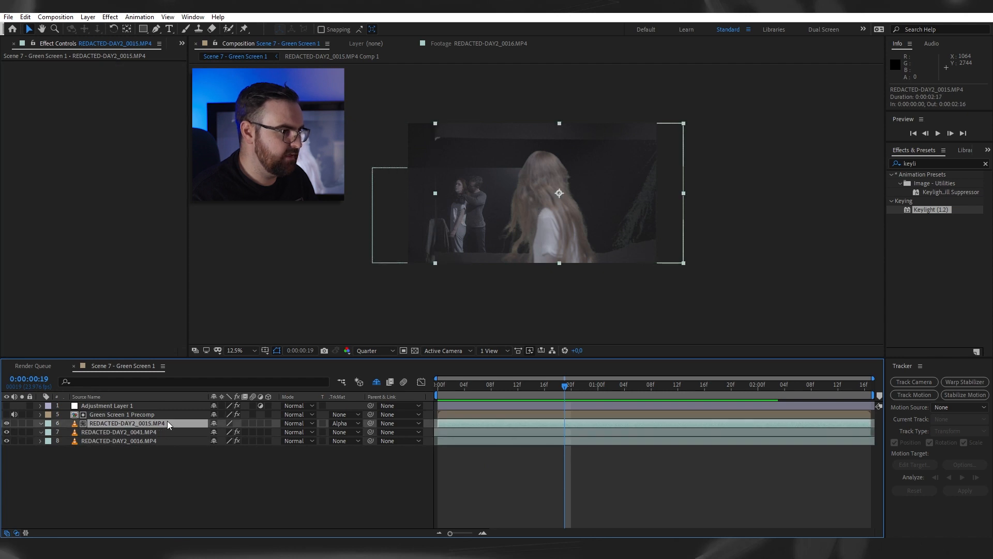
left_click(935, 162)
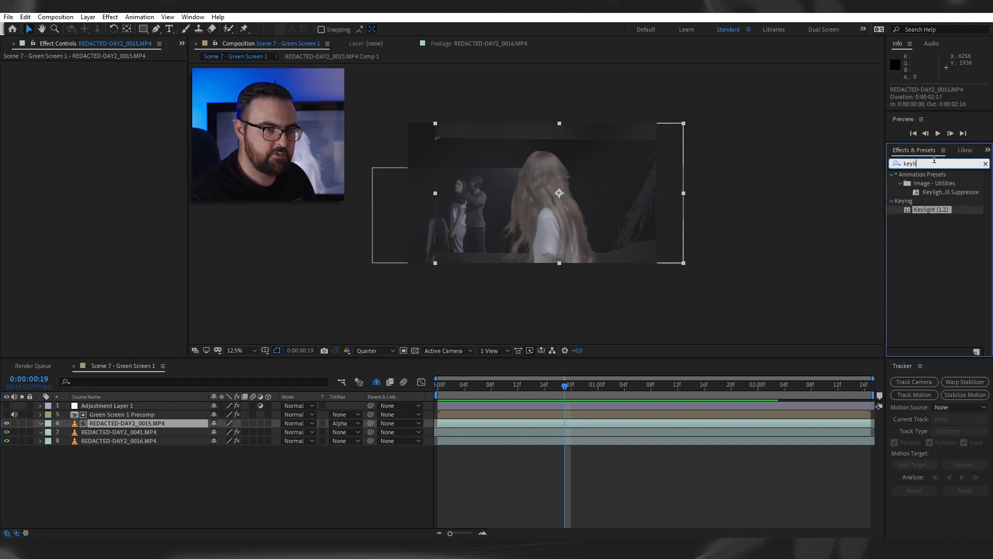
type("lumetri")
left_click_drag(935, 184, 37, 108)
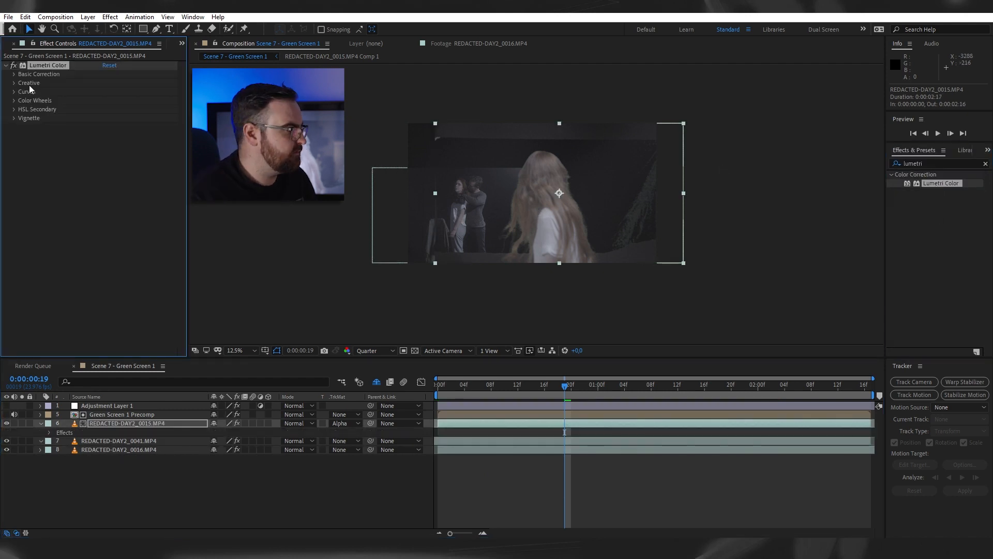
left_click(15, 74)
left_click_drag(108, 174, 98, 172)
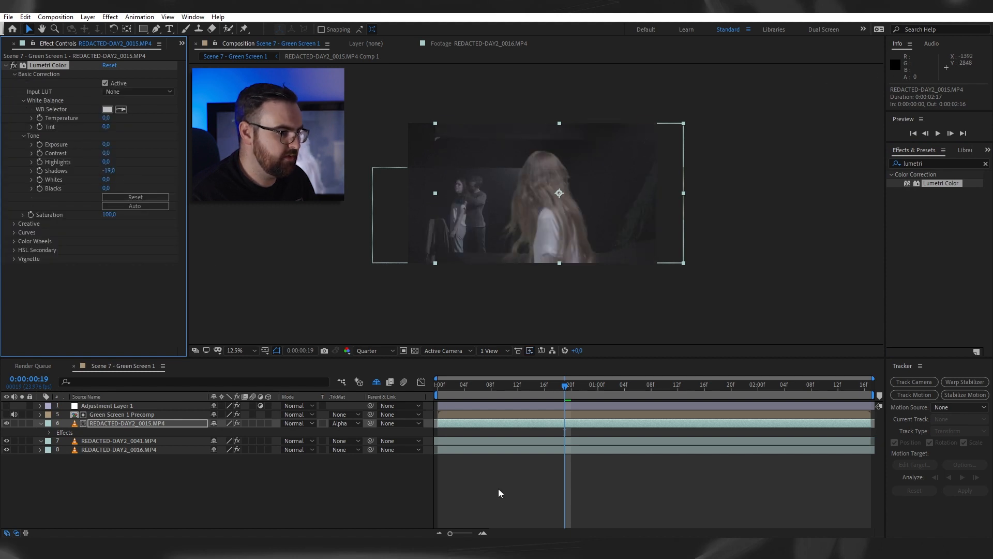
- Adjust the Lumetri Color Shadows of the REDACTED-DAY2_0016.MP4 background layer to blend it with the footage above
left_click(492, 450)
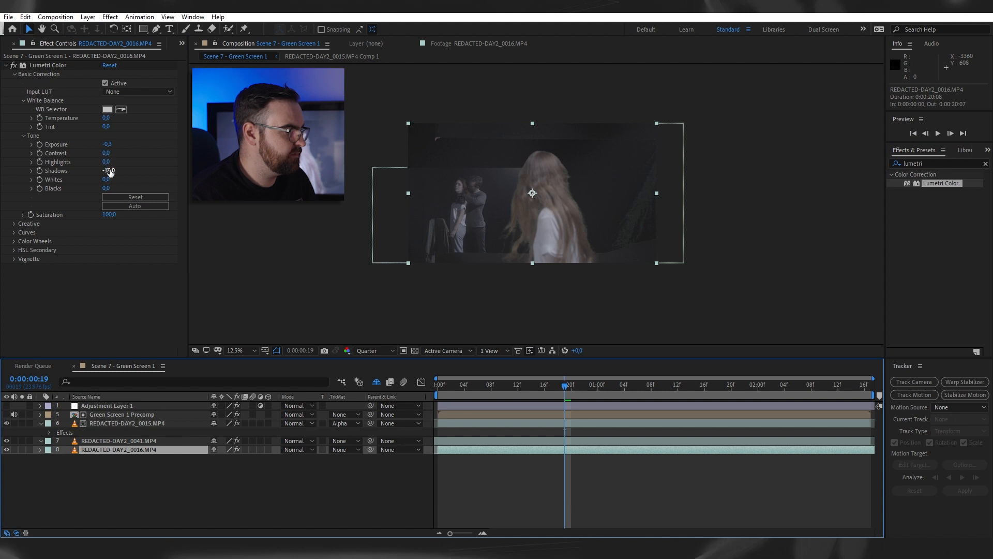
left_click_drag(109, 173, 119, 170)
left_click(457, 430)
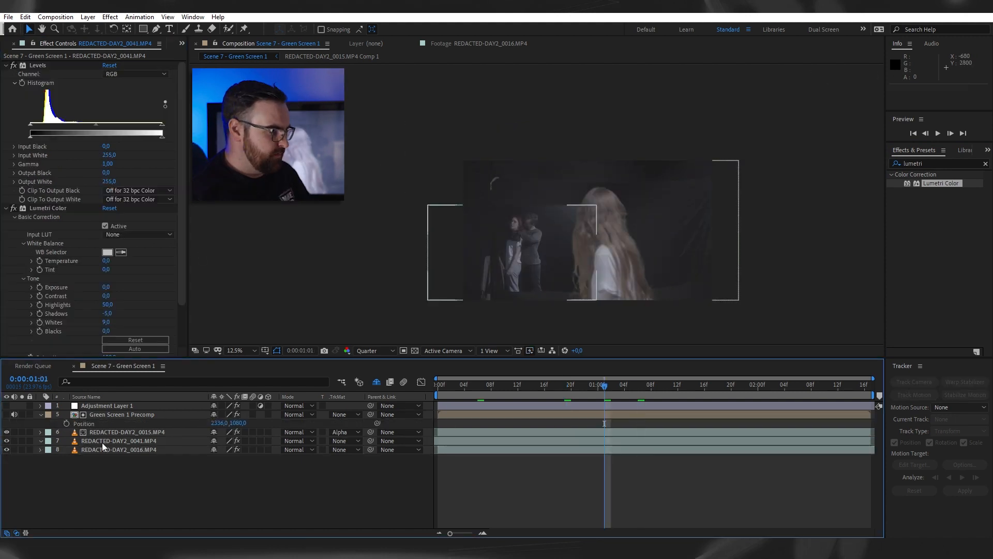
- At the first frame, draw a rectangular mask over the left edge of the REDACTED-DAY2_0041.MP4 layer and set it to Subtract
left_click_drag(602, 387, 343, 419)
left_click(181, 441)
scroll(561, 212, "up", 1)
left_click_drag(561, 212, 620, 114)
left_click(143, 29)
left_click_drag(321, 84, 508, 322)
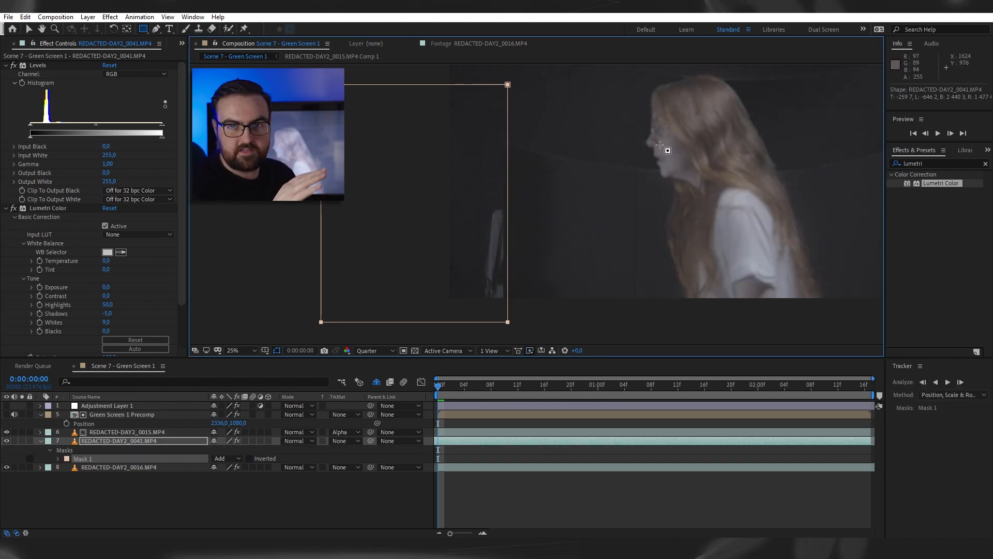
key("m")
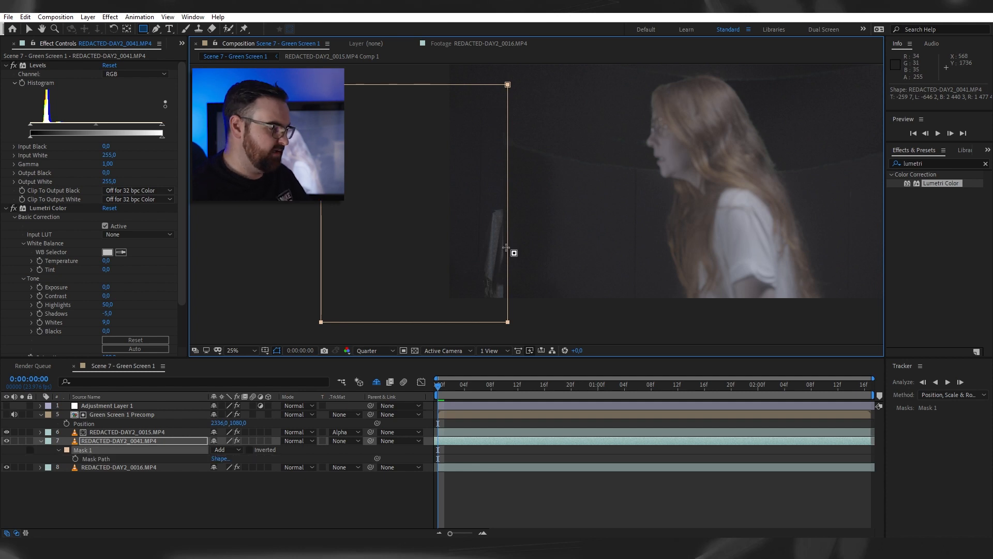
left_click(227, 450)
left_click(237, 483)
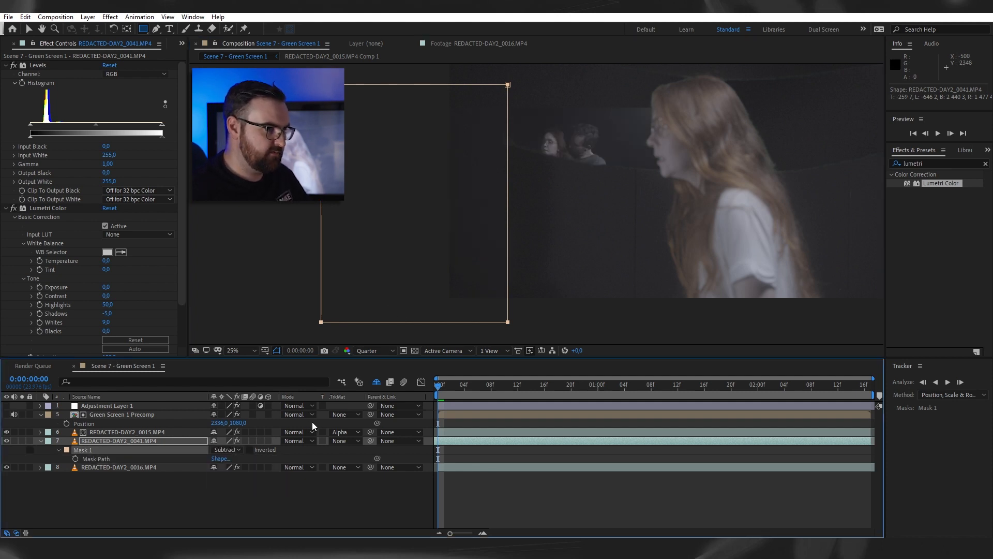
left_click(390, 492)
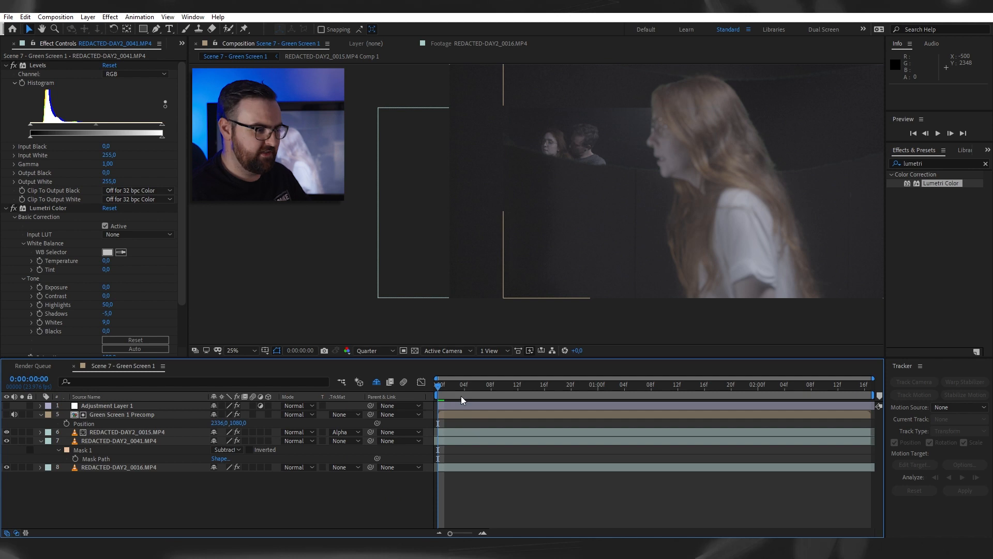
- At 0:00:00:09, draw a second, curved Pen mask on the REDACTED-DAY2_0041.MP4 layer around the area of the foreground woman
left_click_drag(443, 392, 503, 389)
left_click_drag(596, 189, 553, 227)
scroll(559, 220, "down", 1)
left_click_drag(550, 193, 507, 188)
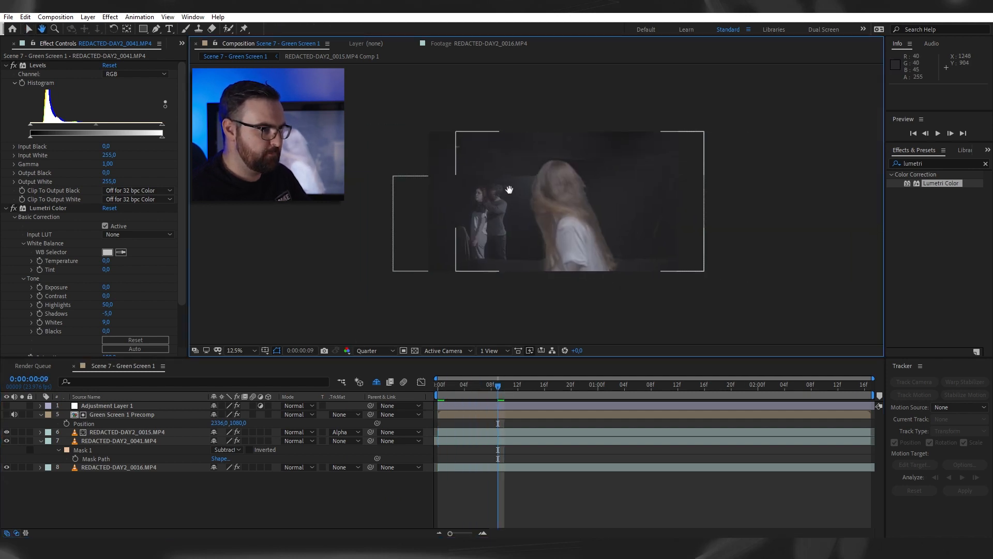
scroll(507, 189, "up", 1)
left_click(462, 441)
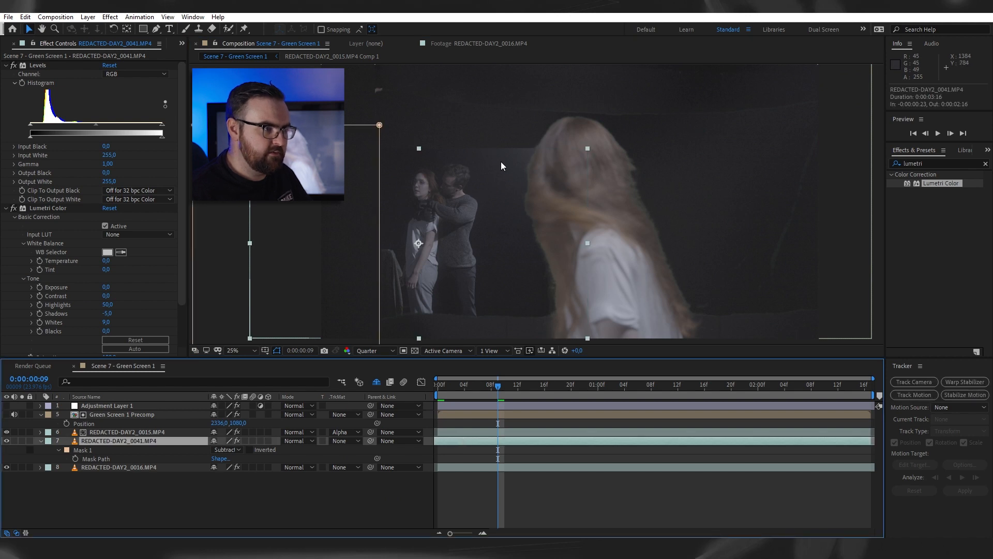
left_click(148, 31)
left_click_drag(467, 138, 481, 162)
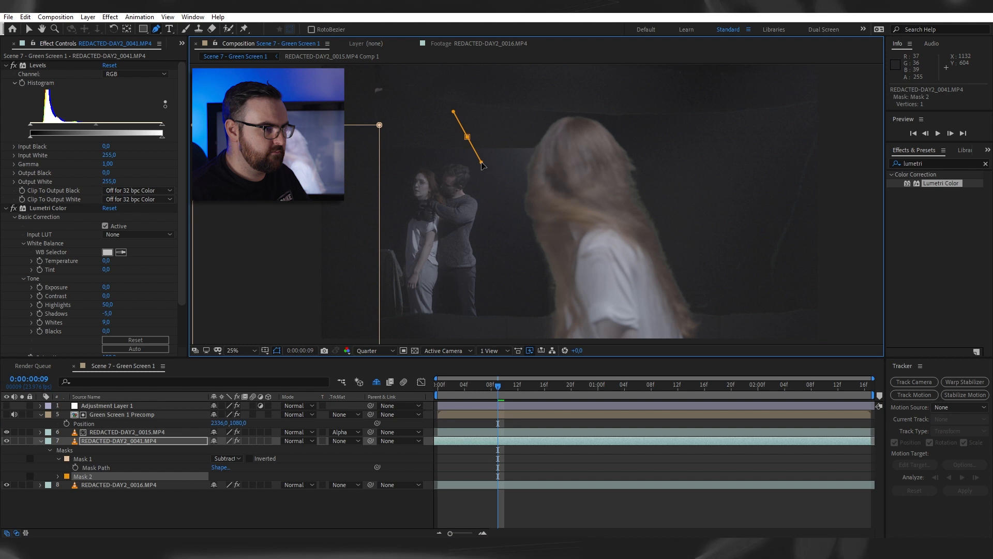
left_click_drag(495, 206, 512, 233)
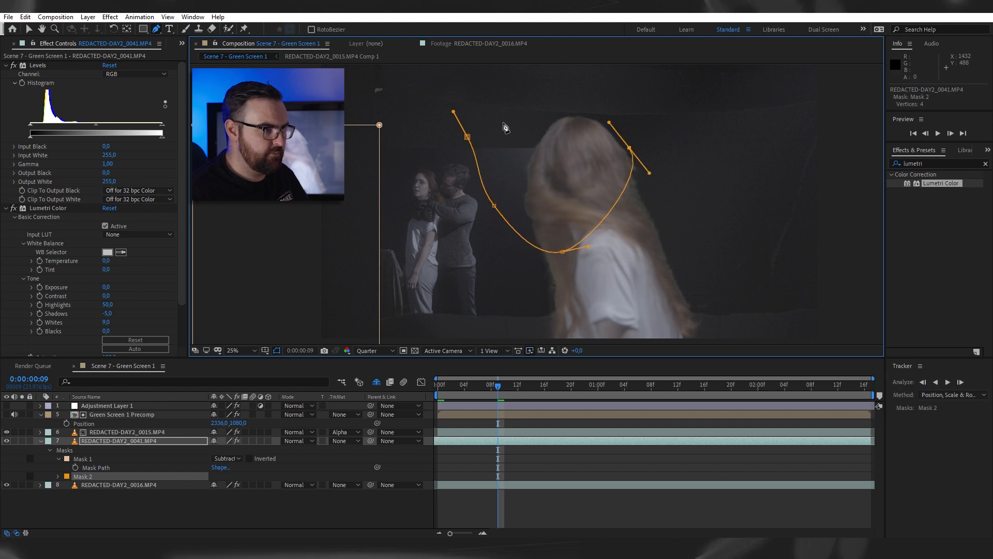
left_click(467, 138)
left_click_drag(535, 246, 693, 369)
- Set Mask 2 of the REDACTED-DAY2_0041.MP4 layer to Subtract
key("v")
left_click(231, 475)
left_click(236, 419)
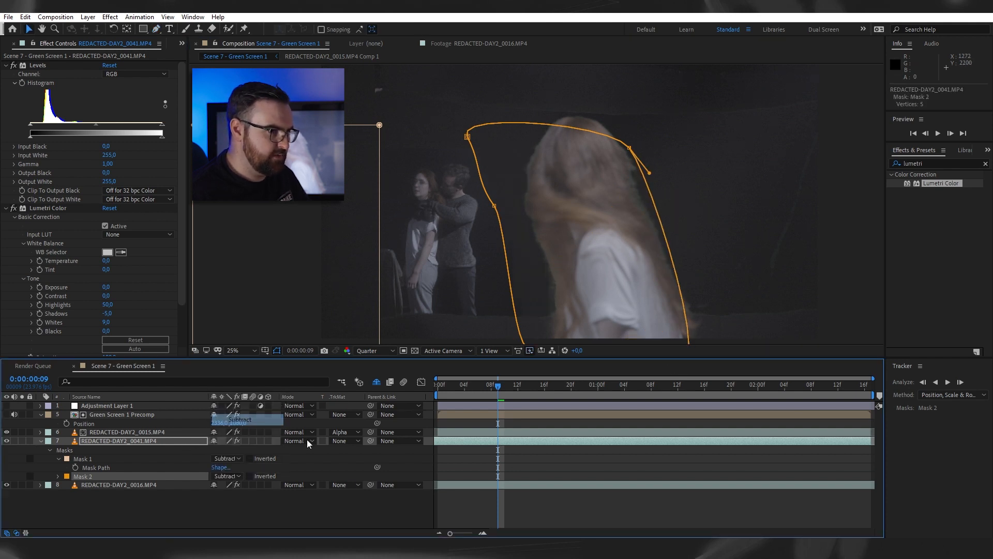
left_click(324, 504)
- Feather the REDACTED-DAY2_0041.MP4 masks, setting Mask 1 to 9,0 pixels and Mask 2 to 47,0 pixels
left_click(161, 441)
key("f")
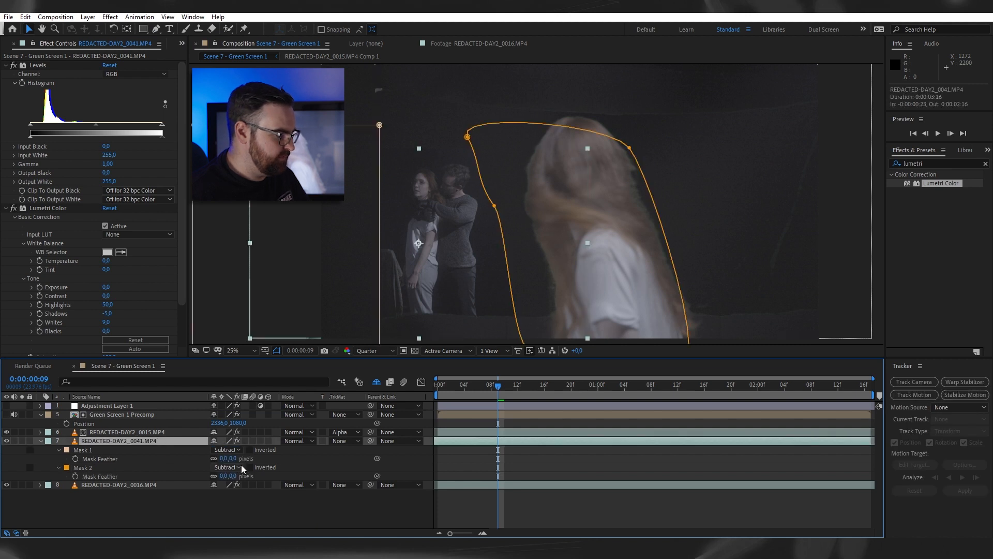
mouse_move(233, 477)
left_mouse_down()
mouse_move(257, 476)
mouse_move(240, 458)
left_mouse_up()
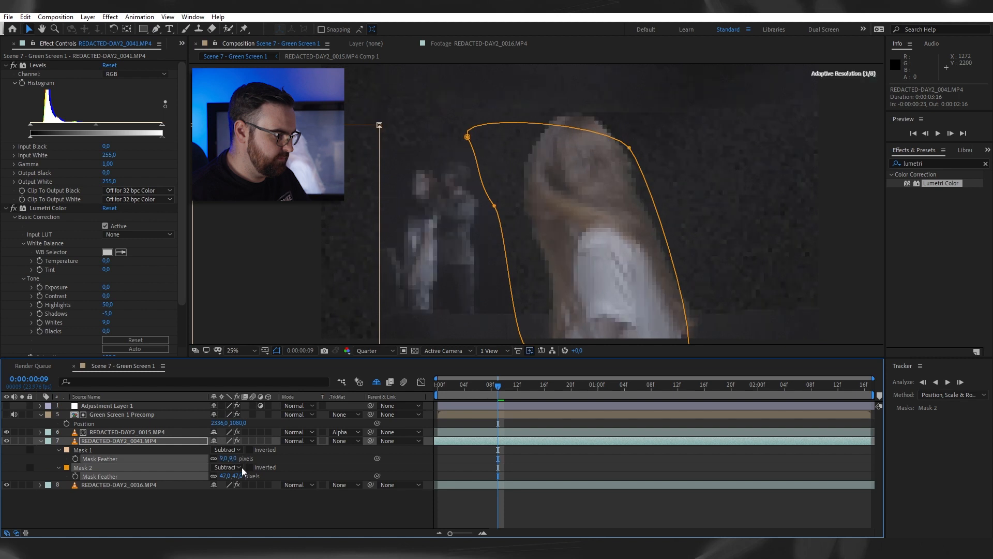
left_click(412, 460)
left_click(63, 280)
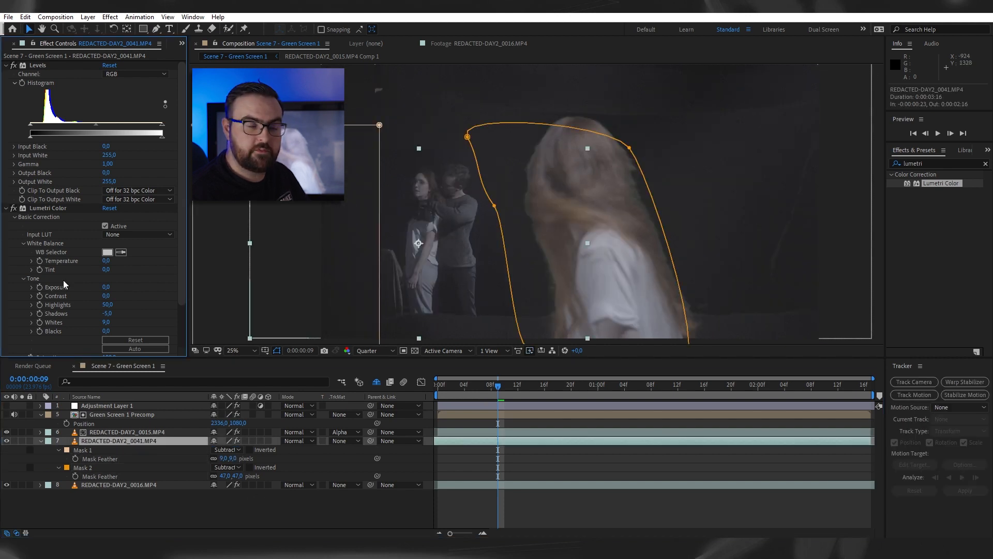
- Play the masked composite from the start and inspect the blended mask edges around both figures
left_click(483, 453)
scroll(600, 251, "down", 1)
key("space")
left_click_drag(629, 222, 574, 233)
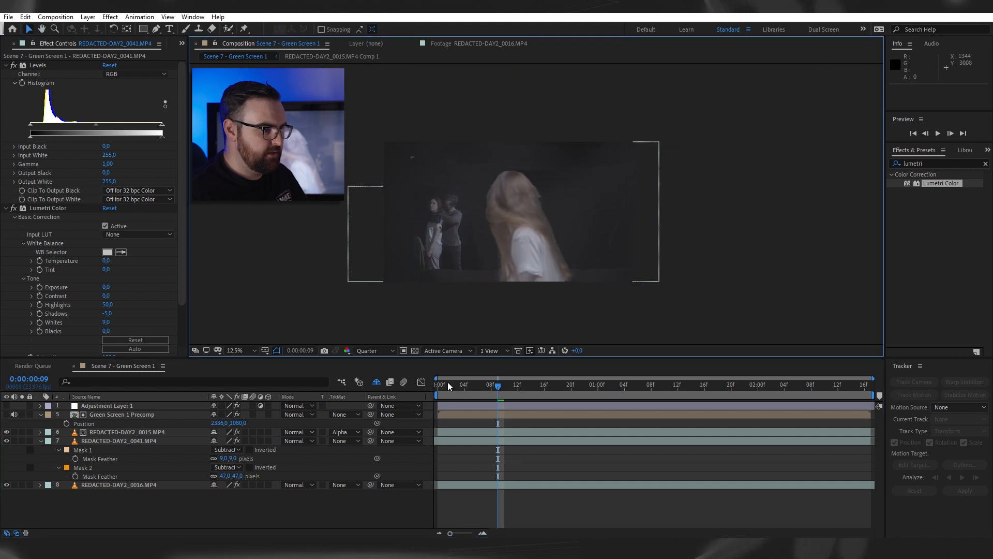
left_click_drag(459, 387, 392, 432)
key("space")
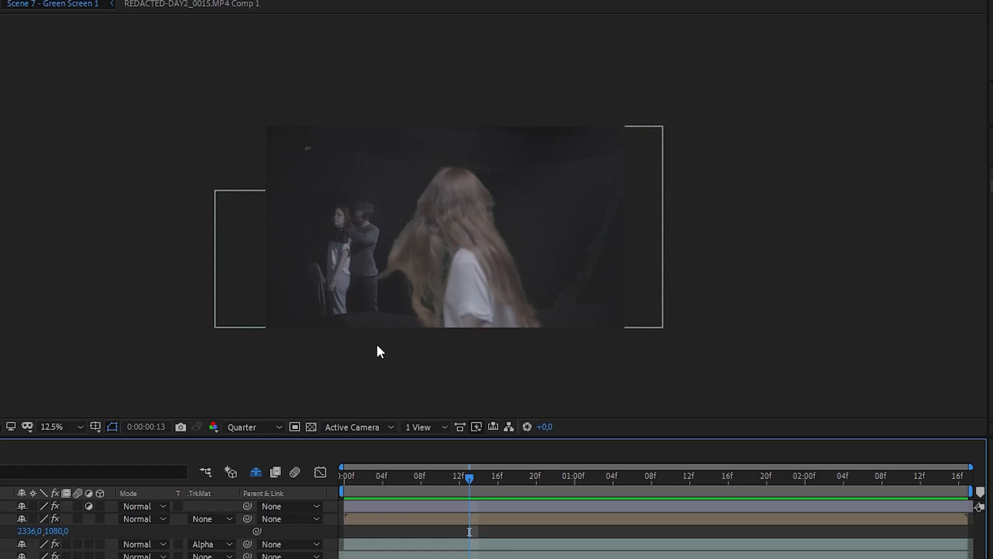
scroll(446, 174, "up", 1)
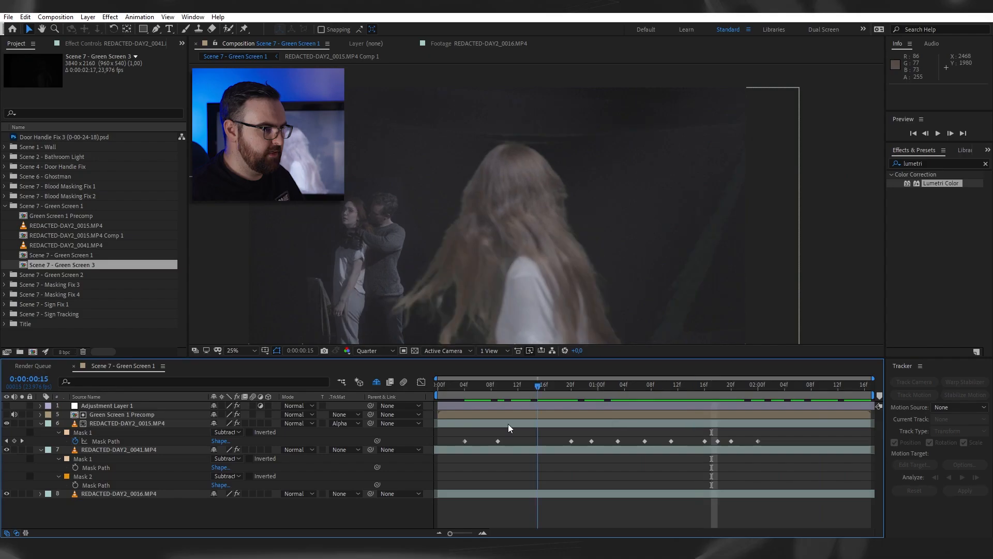
- Show the Adjustment Layer 1 grade and preview the composite with it from the start
key("space")
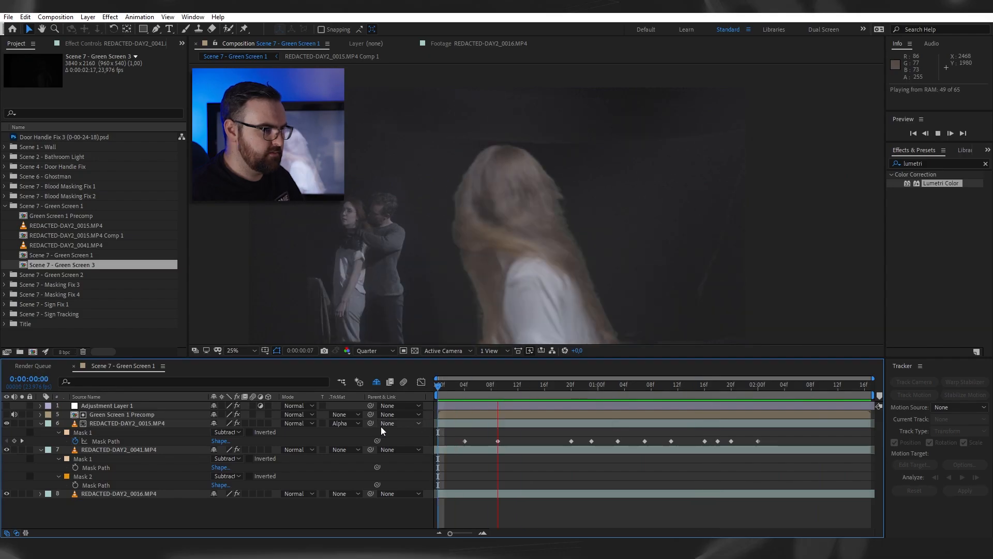
key("space")
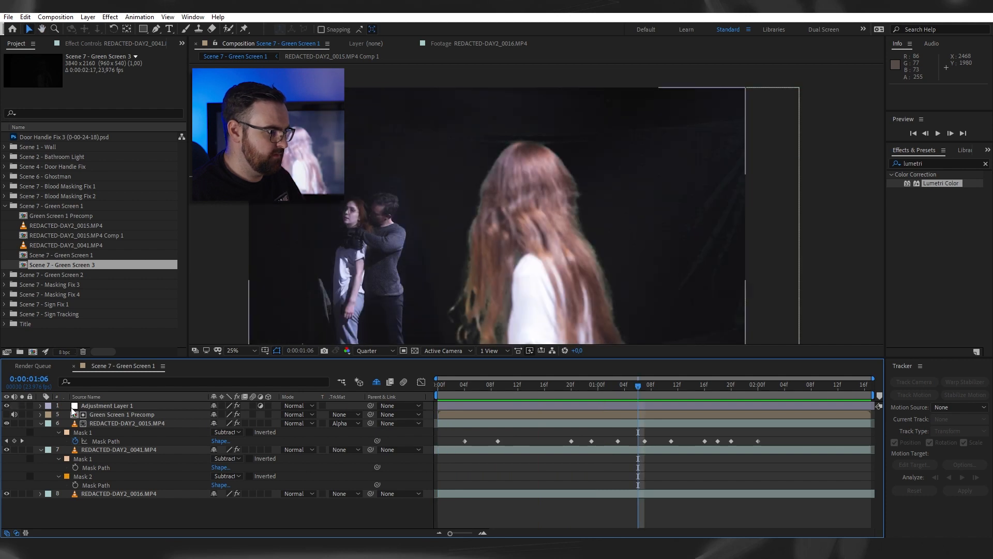
key("space")
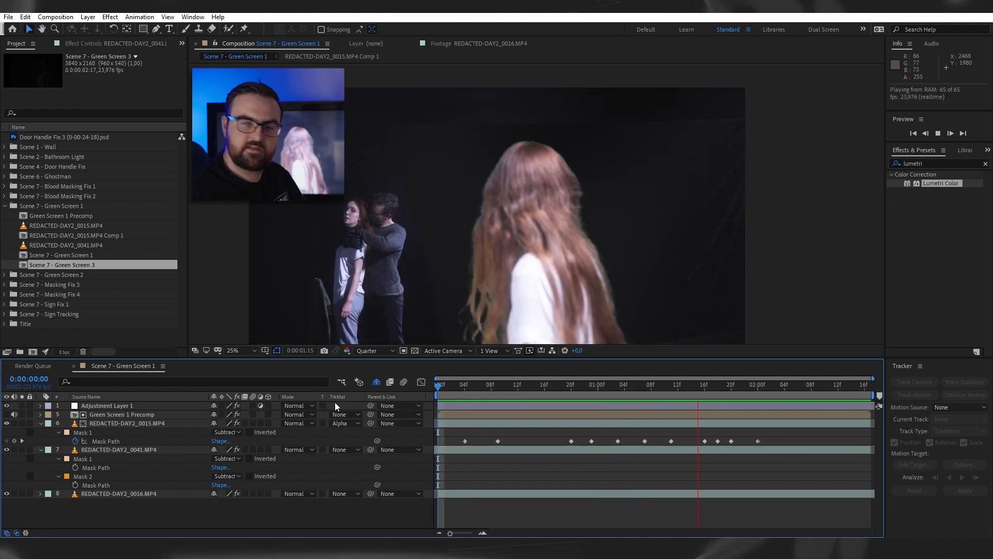
key("space")
- At 0:00:01:04, find the Advanced Spill Suppressor effect and apply it to the REDACTED-DAY2_0015.MP4 layer
left_click_drag(597, 388, 625, 390)
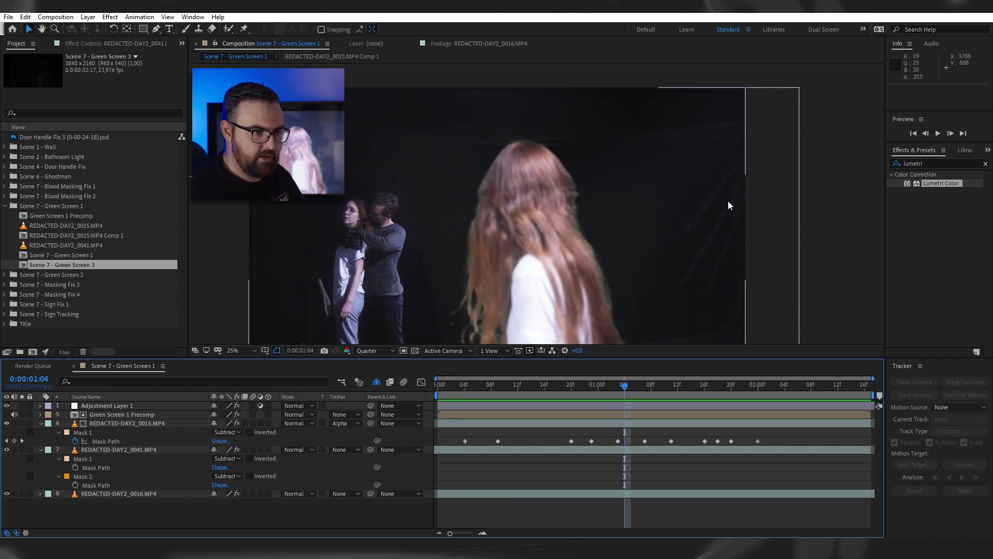
left_click(611, 422)
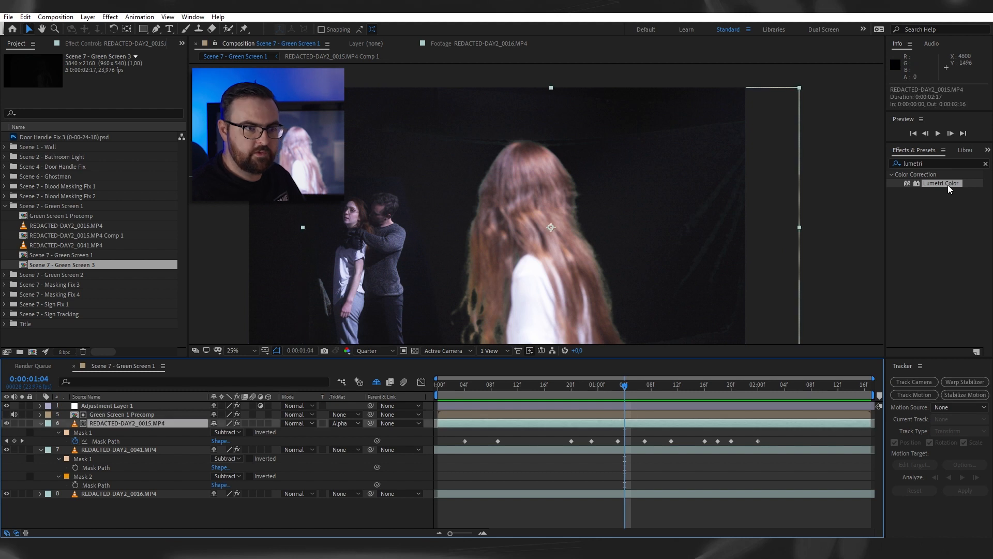
left_click(933, 163)
type("spill")
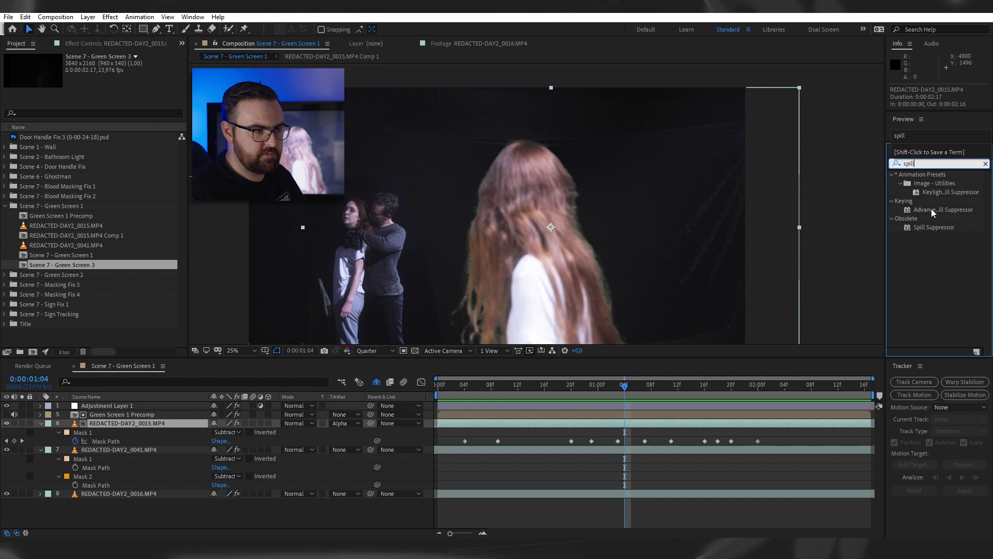
double_click(931, 209)
left_click_drag(536, 231, 573, 194)
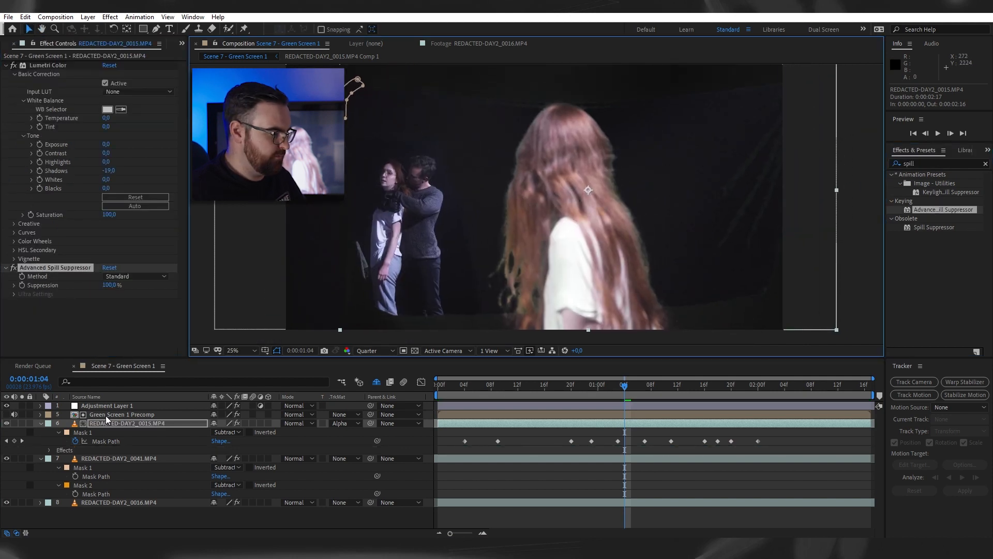
- Duplicate the REDACTED-DAY2_0015.MP4 layer and place the unmatted copy directly above REDACTED-DAY2_0041.MP4 in the layer stack
left_click(114, 458)
left_click(123, 416)
left_click(125, 423)
key("ctrl+d")
left_click(343, 415)
left_click(354, 426)
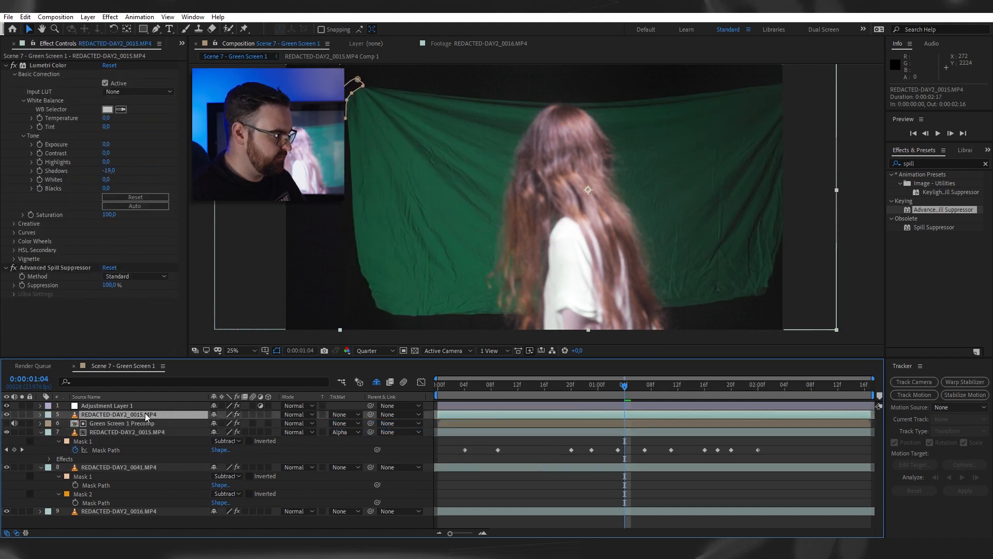
left_click_drag(141, 413, 139, 446)
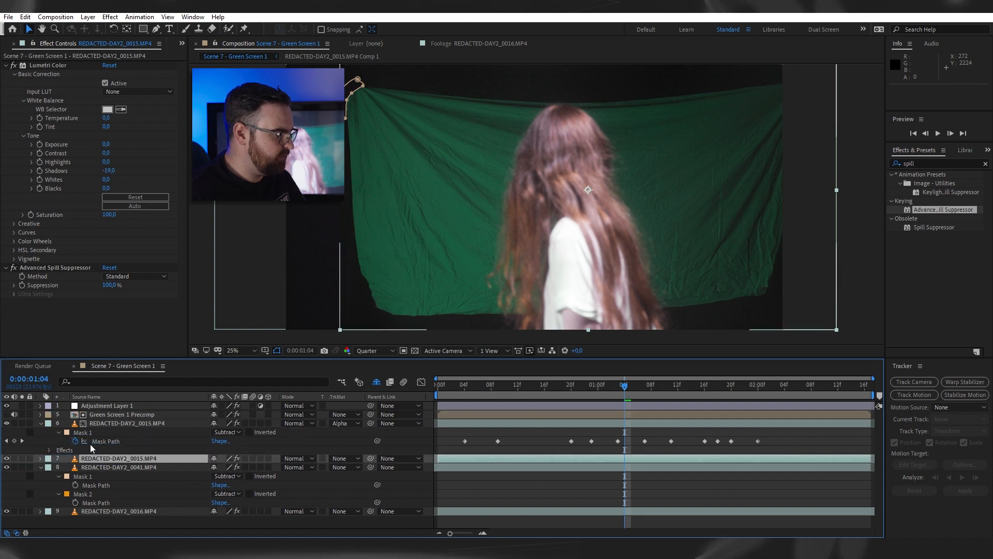
- Set the opacity of the lower REDACTED-DAY2_0015.MP4 copy to 30%
key("t")
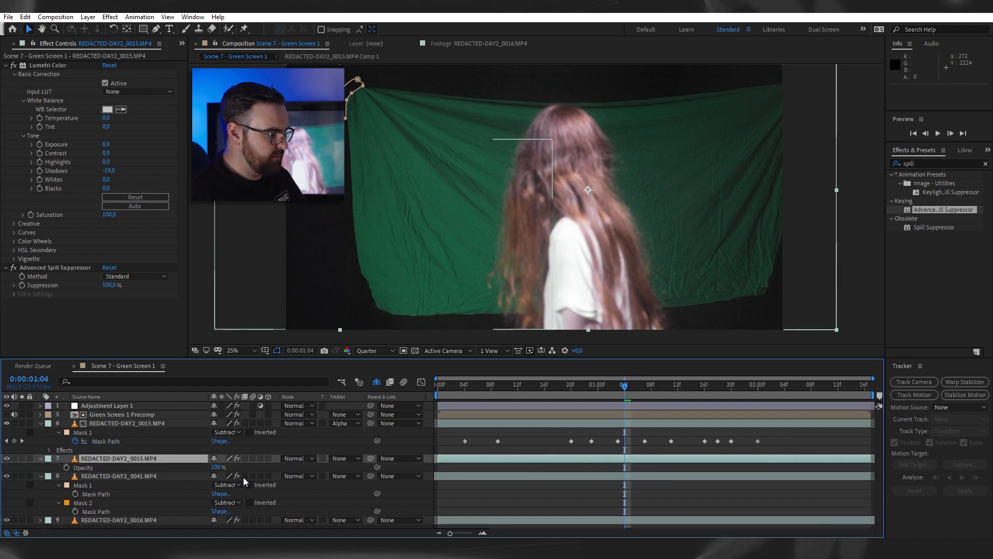
type("30")
key("Return")
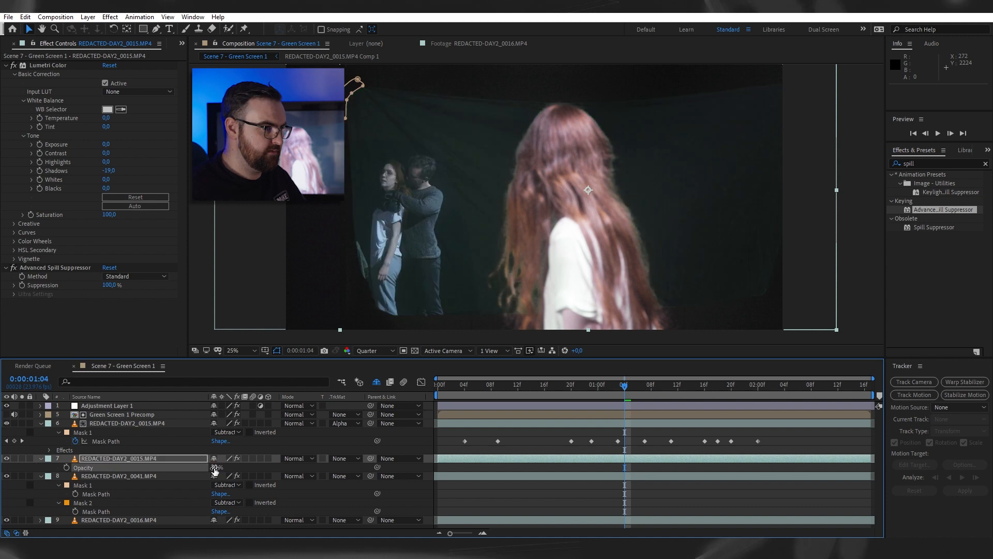
- Set the lower copy's Advanced Spill Suppressor method to Ultra and preview the composite from the start
left_click(566, 386)
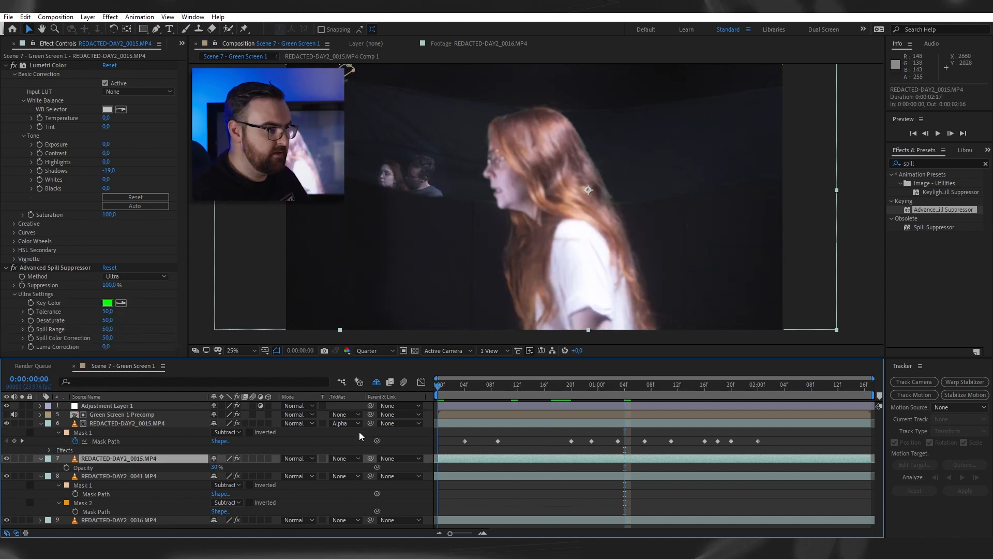
key("space")
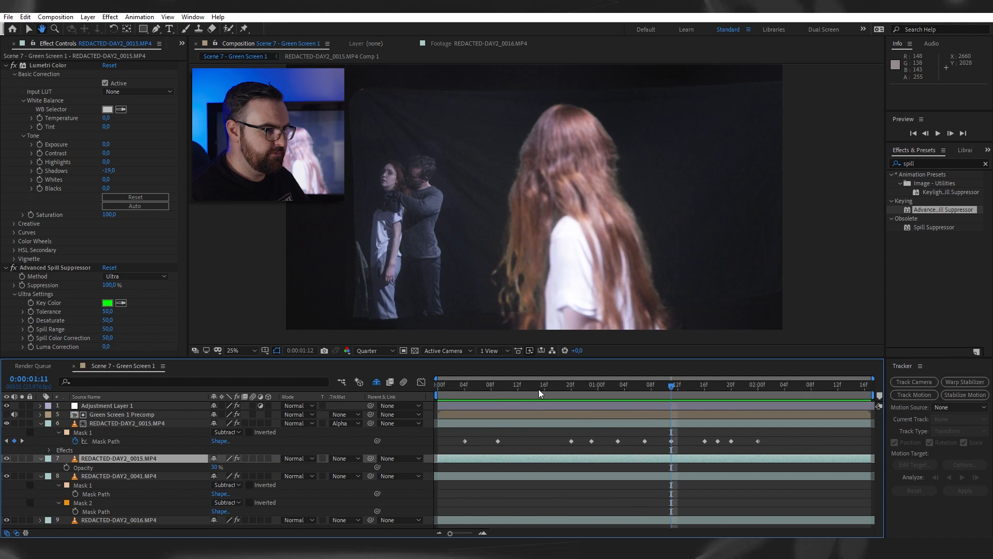
key("space")
key("space")
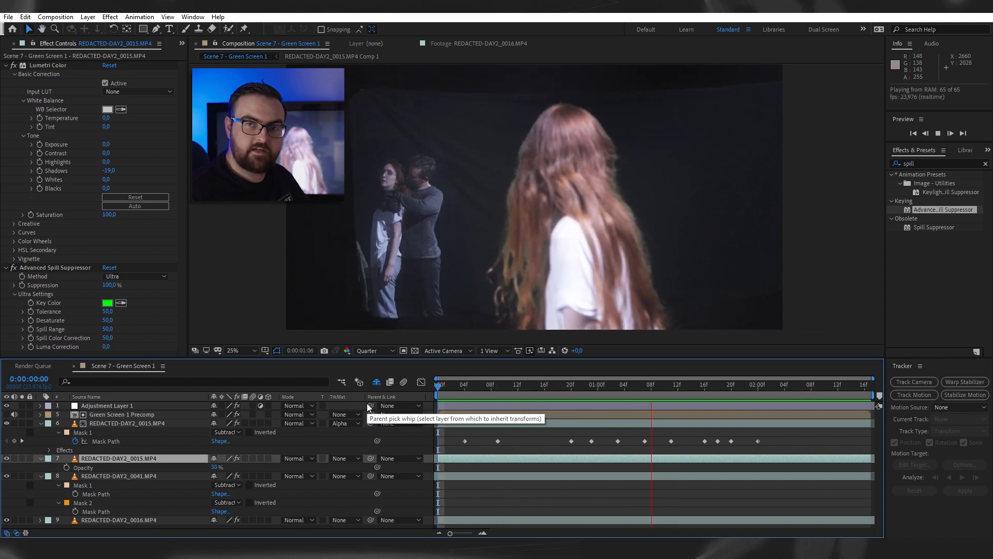
key("space")
key("space")
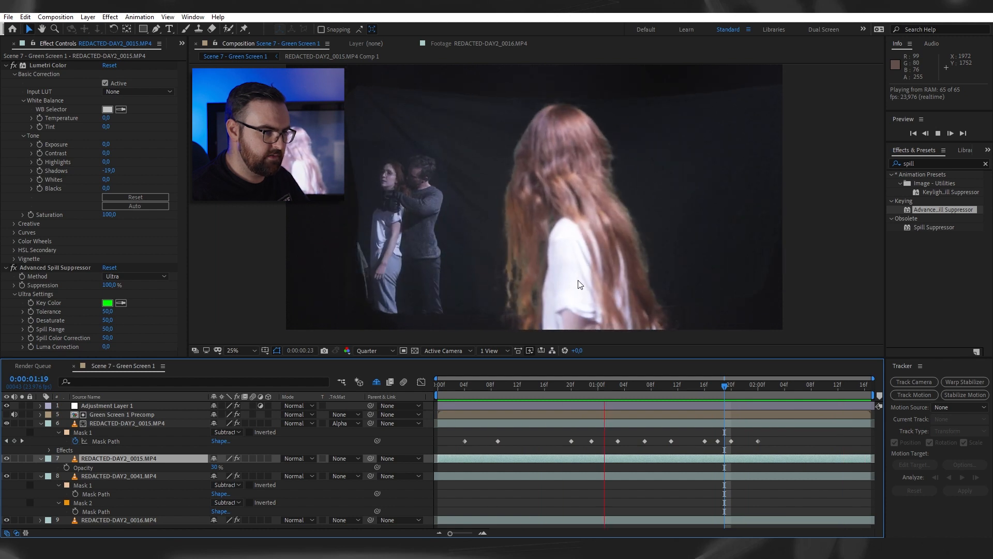
key("space")
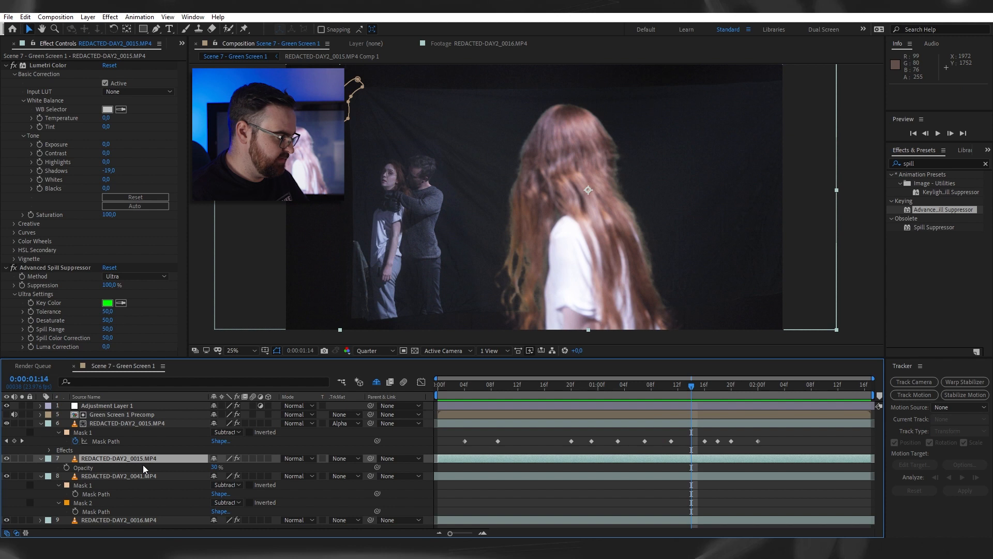
- Duplicate the 30% REDACTED-DAY2_0015.MP4 layer, place the copy directly below Adjustment Layer 1 and set its opacity to 100%
key("ctrl+d")
left_click_drag(134, 458, 145, 411)
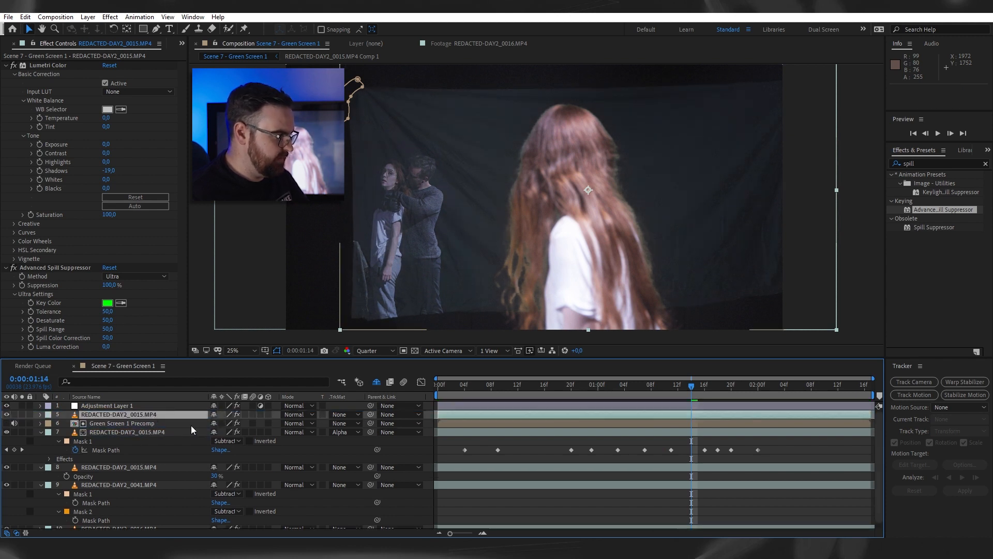
key("t")
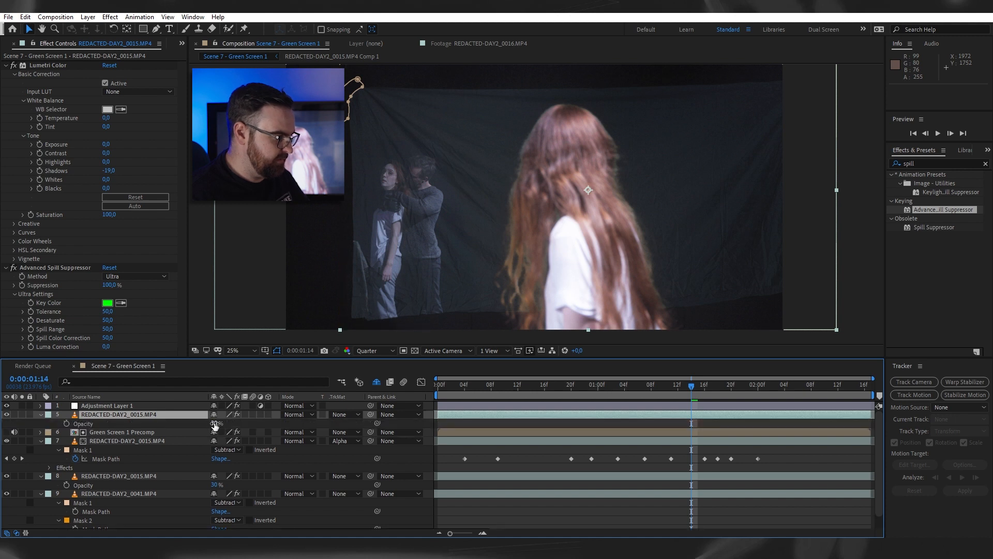
- At 0:00:01:14, draw a curved Pen tool mask around the foreground woman's hair and body on the top REDACTED-DAY2_0015.MP4 copy
left_click(155, 29)
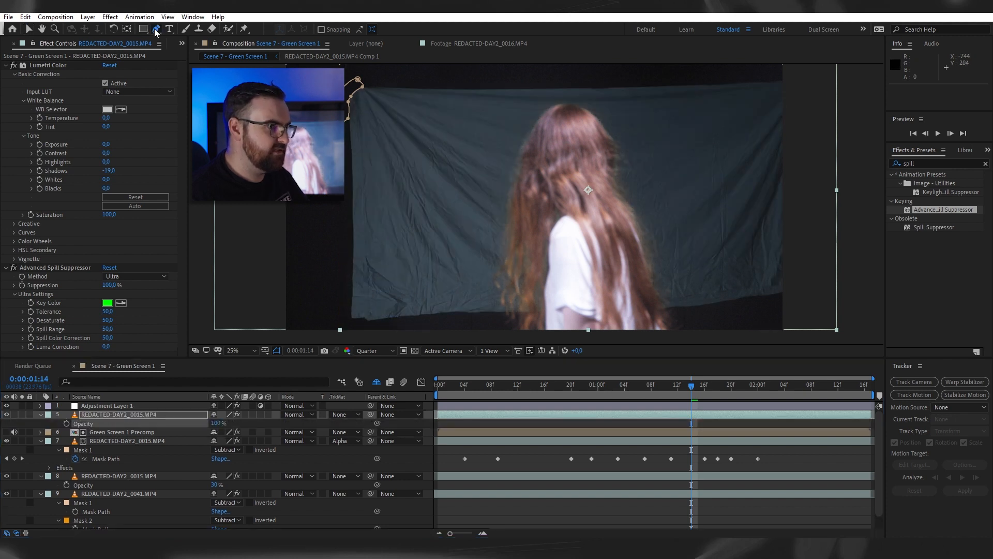
left_click_drag(553, 107, 563, 99)
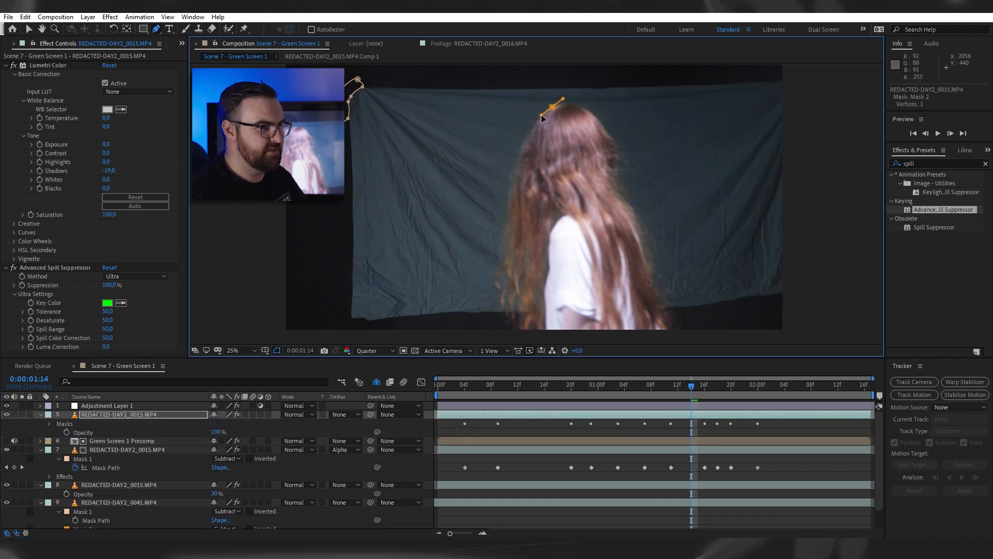
left_click(520, 159)
left_click_drag(515, 331, 540, 332)
left_click_drag(632, 332, 660, 331)
left_click_drag(664, 322, 656, 286)
left_click_drag(642, 229, 634, 205)
left_click_drag(608, 172, 612, 146)
left_click_drag(600, 121, 581, 102)
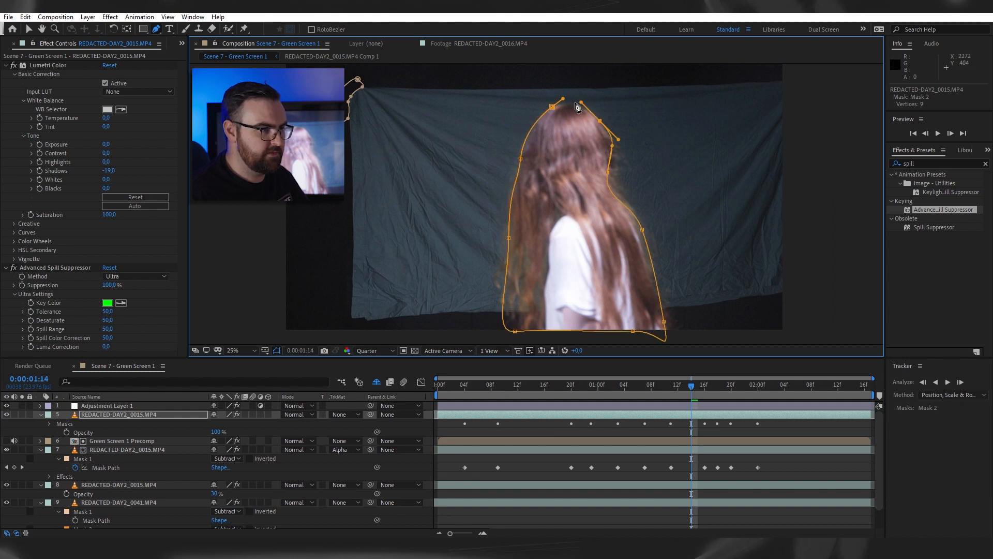